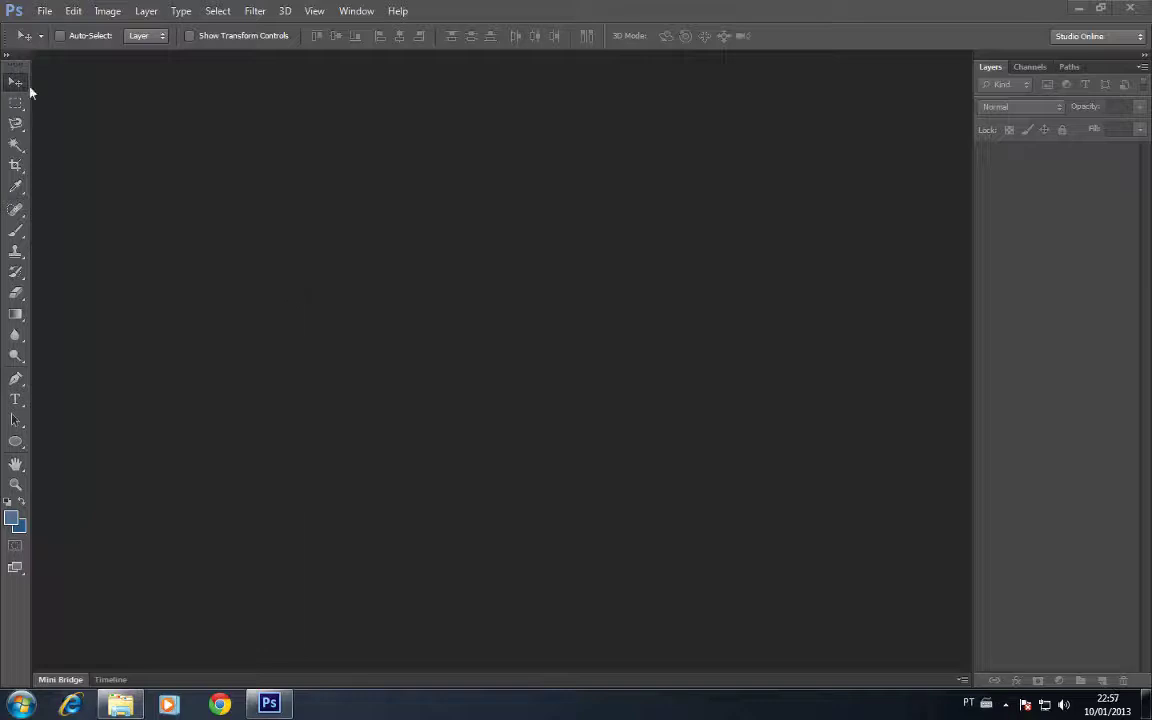
# Step: Create a new blank 800 x 600 pixel document from the Web preset
pyautogui.click(45, 11)
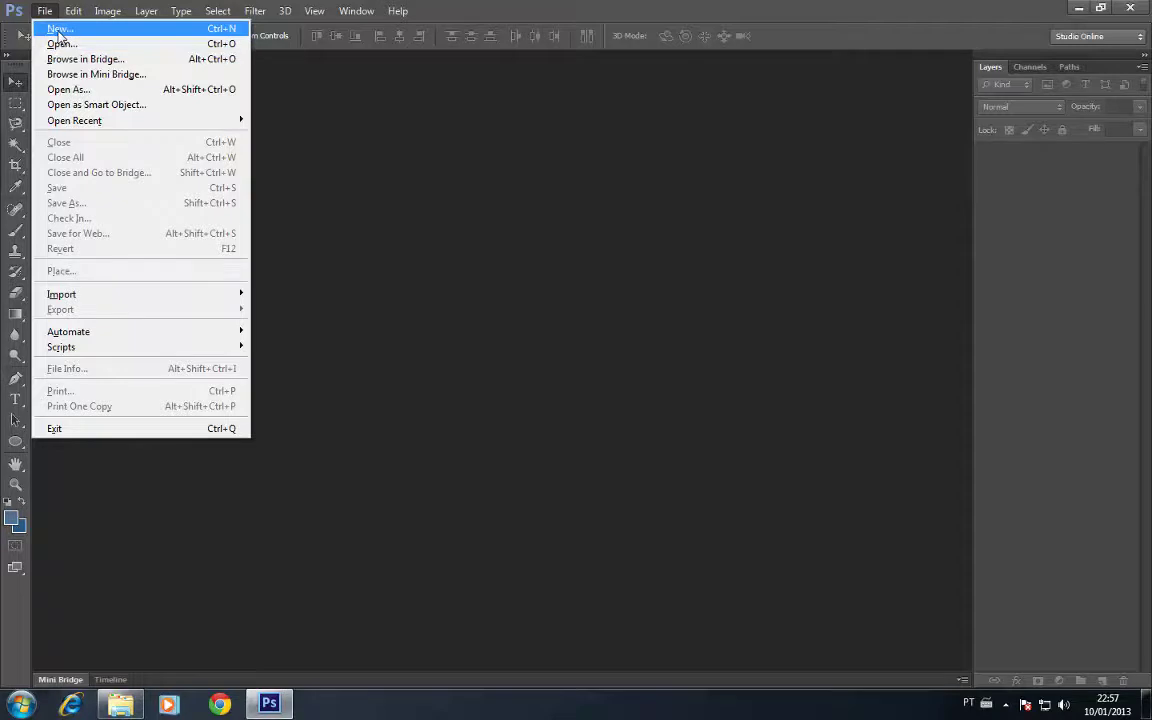
pyautogui.click(58, 30)
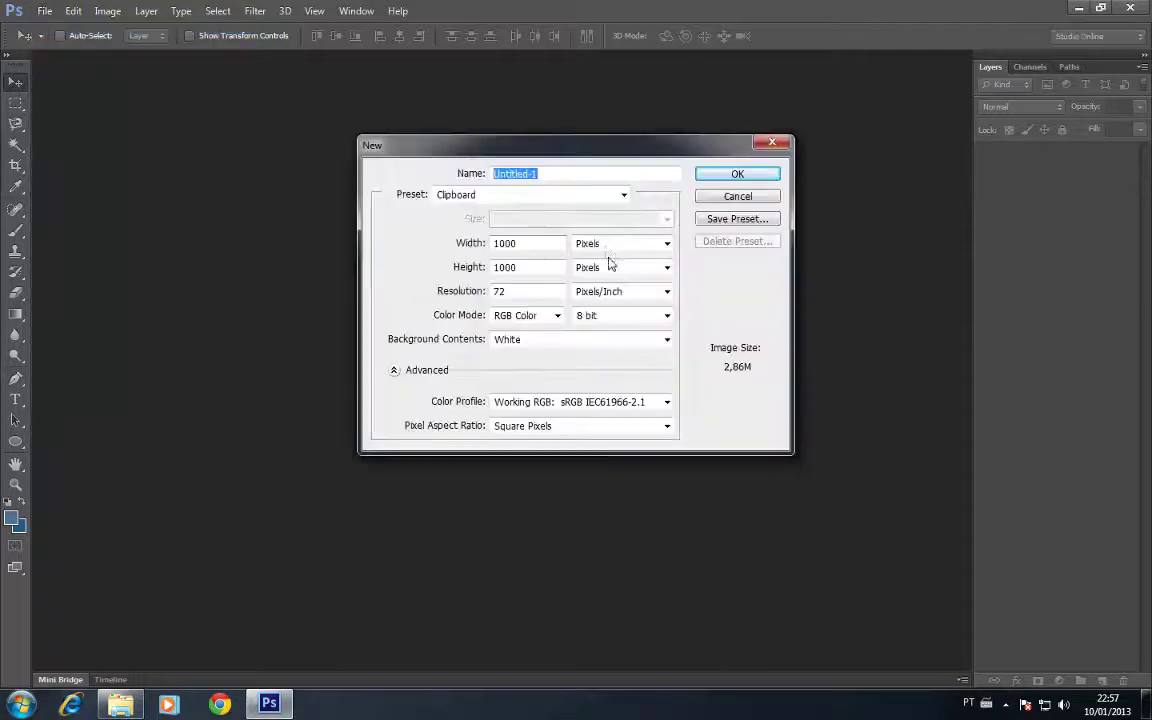
pyautogui.click(491, 203)
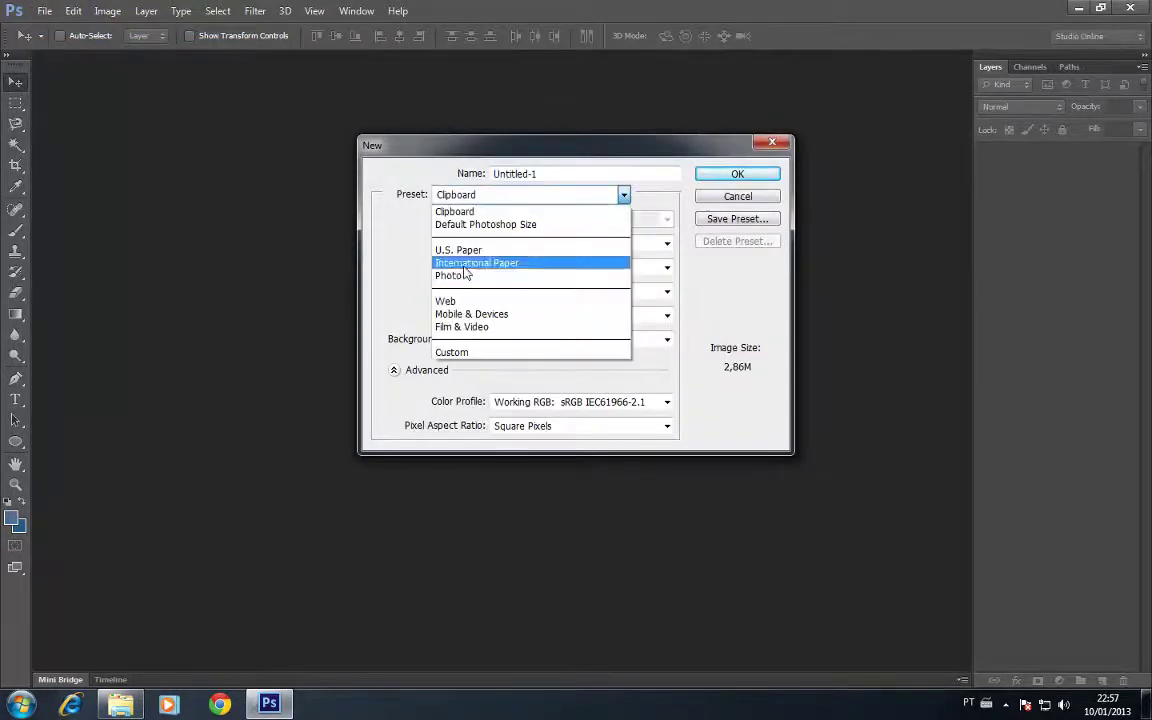
pyautogui.click(478, 262)
pyautogui.click(622, 194)
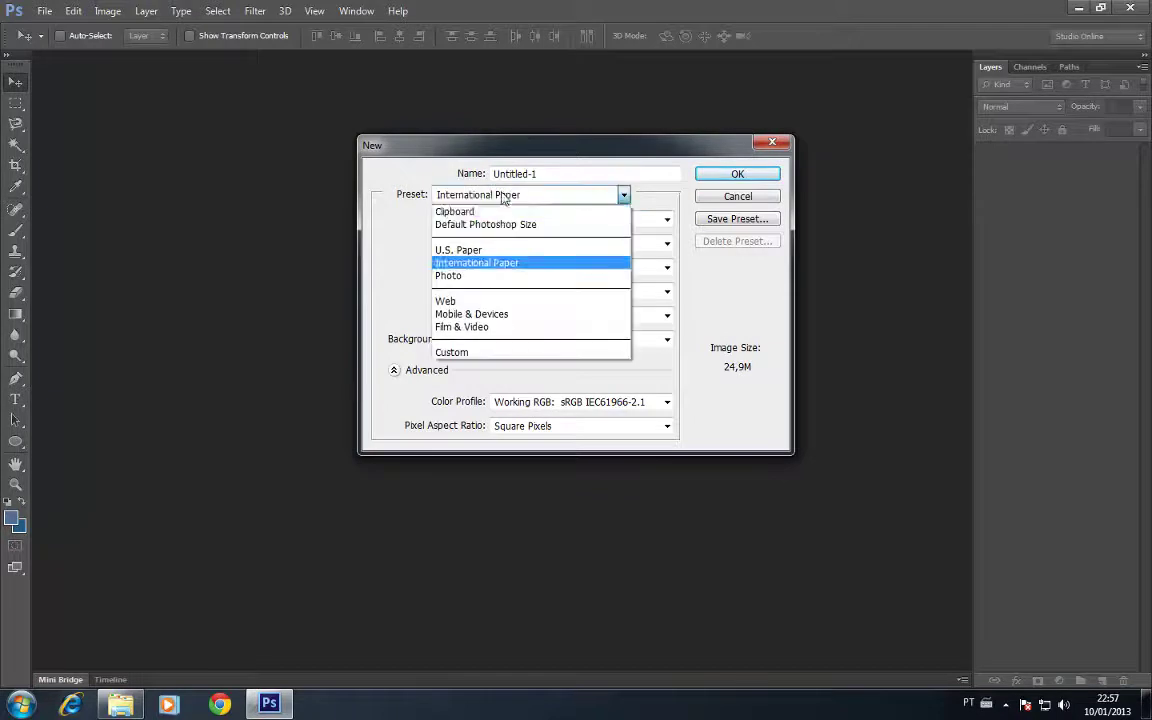
pyautogui.click(470, 300)
pyautogui.click(520, 221)
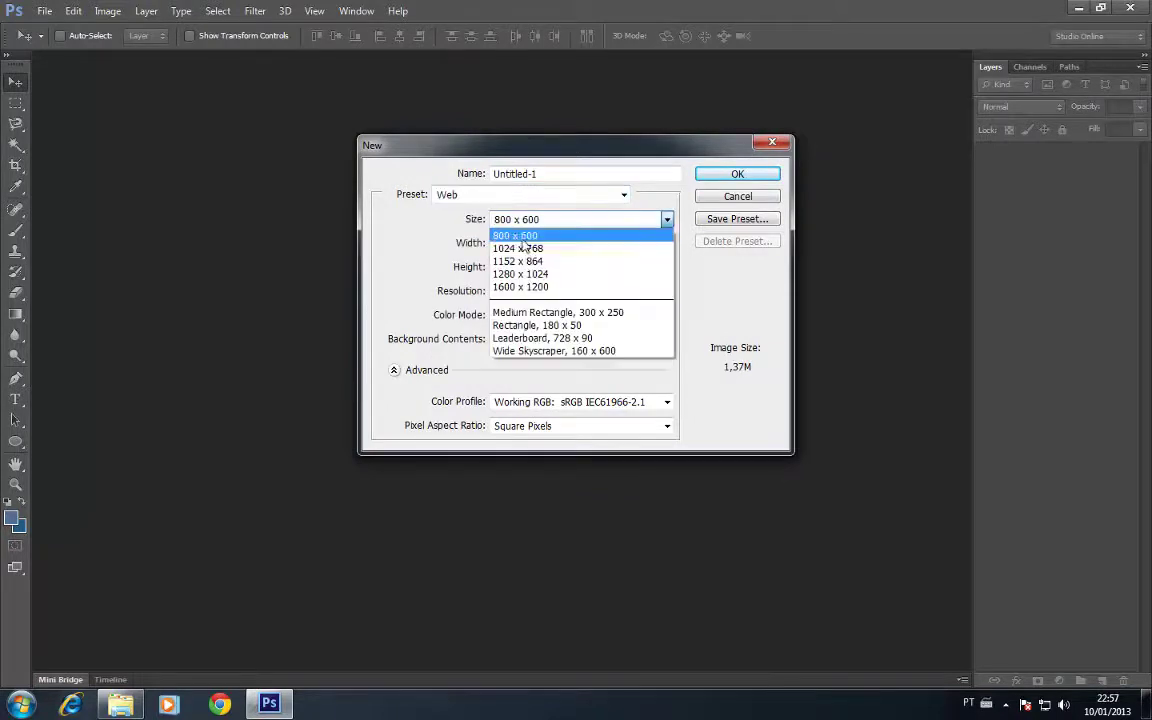
pyautogui.click(520, 236)
pyautogui.press('Return')
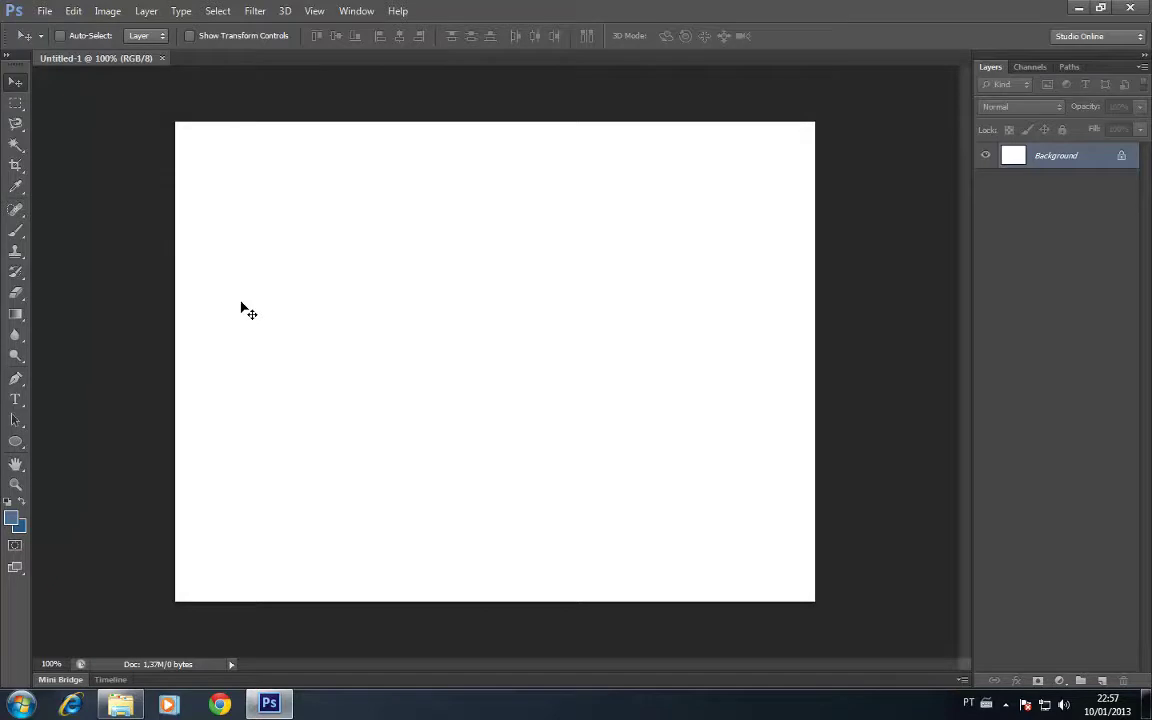
# Step: Open terno.jpg and zoom to 200% on the lower part of the suit
pyautogui.hotkey('ctrl', 'o')
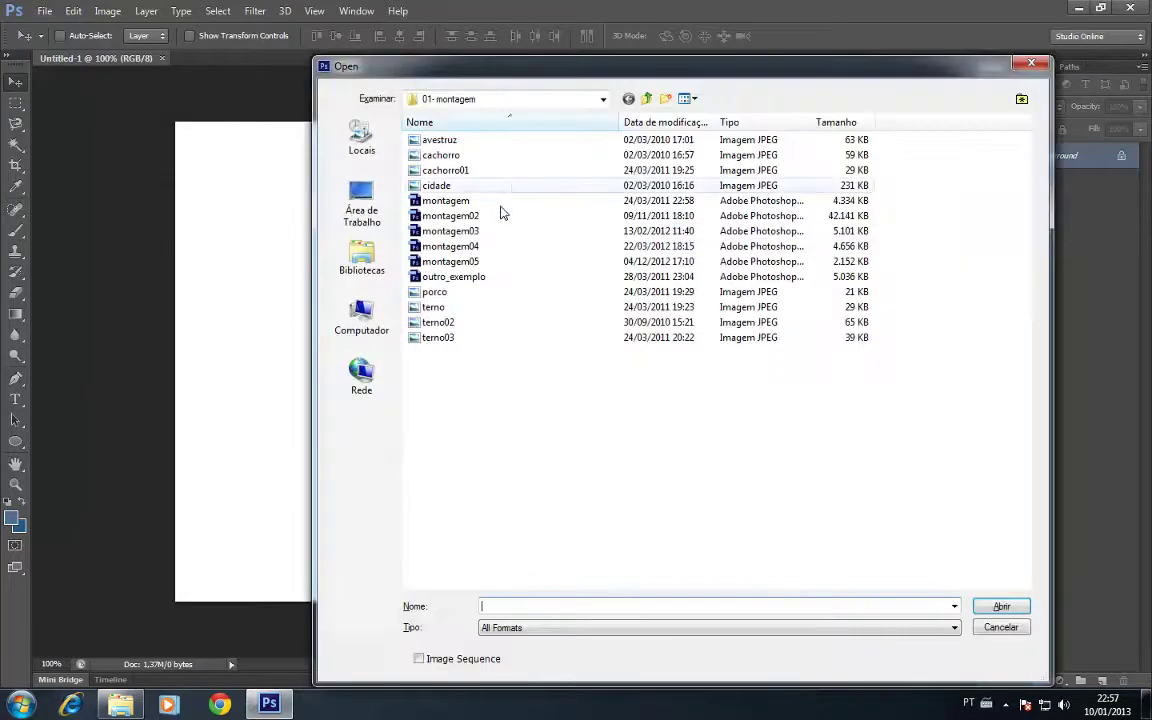
pyautogui.doubleClick(435, 307)
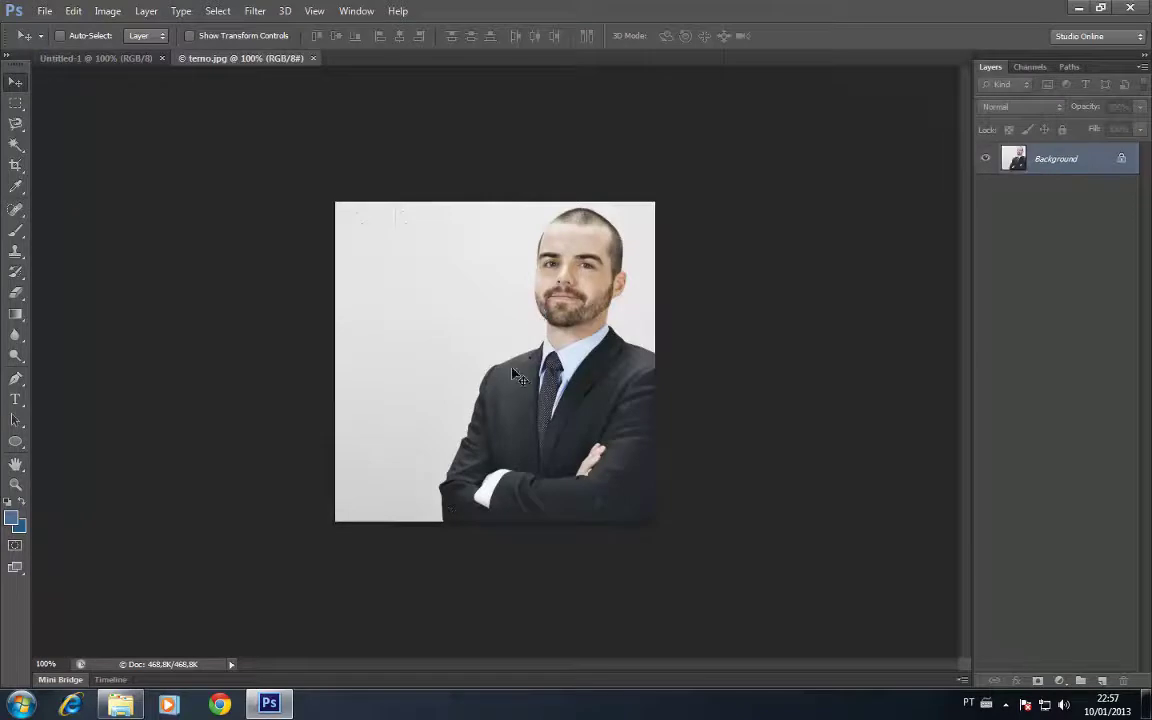
pyautogui.hotkey('ctrl', '+')
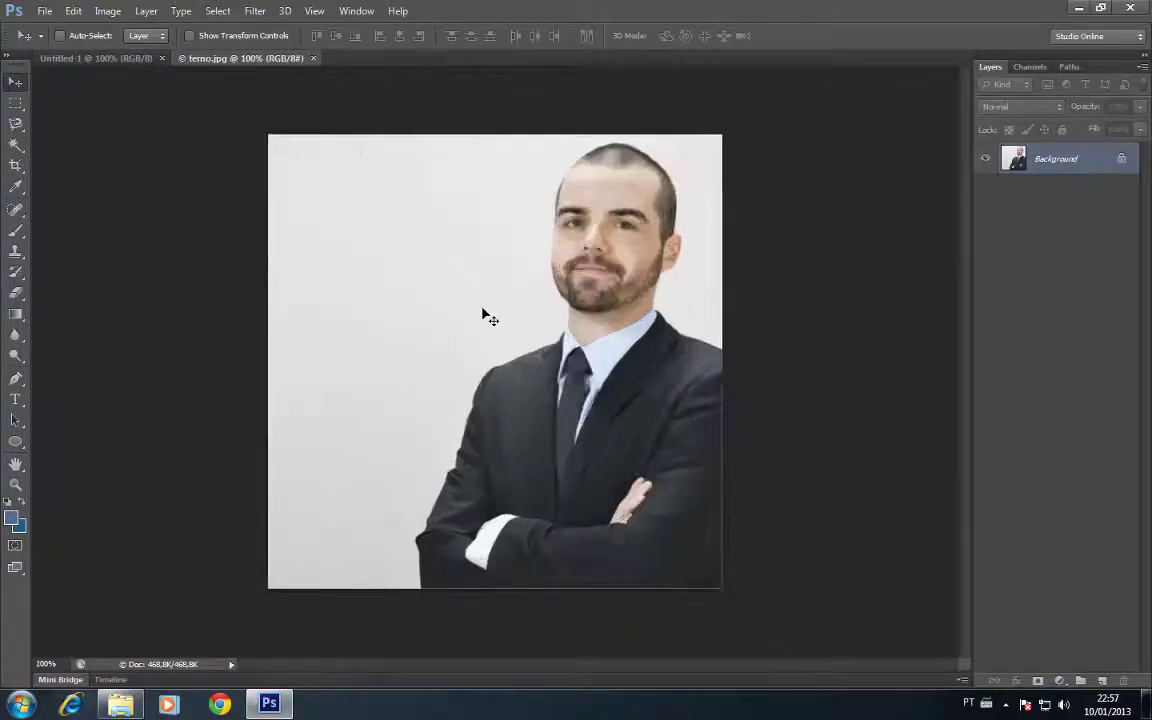
pyautogui.moveTo(583, 387); pyautogui.dragTo(360, 391)
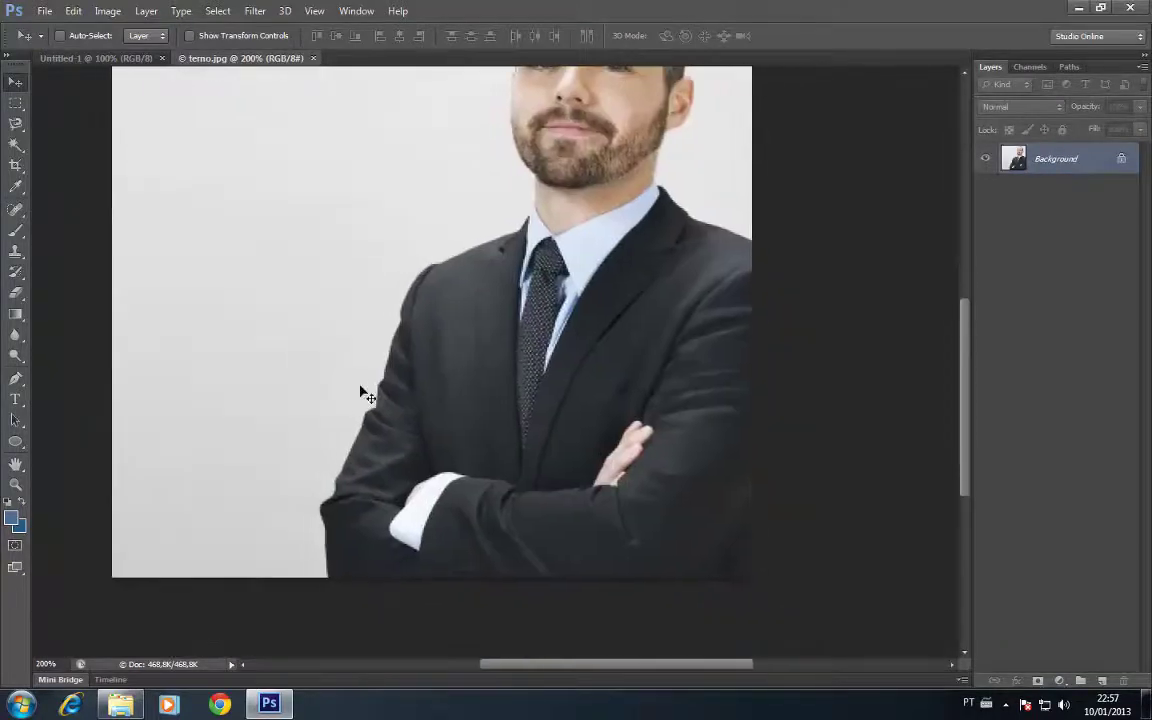
# Step: Trace the suit below the chin with the Magnetic Lasso into a closed selection
pyautogui.click(16, 124)
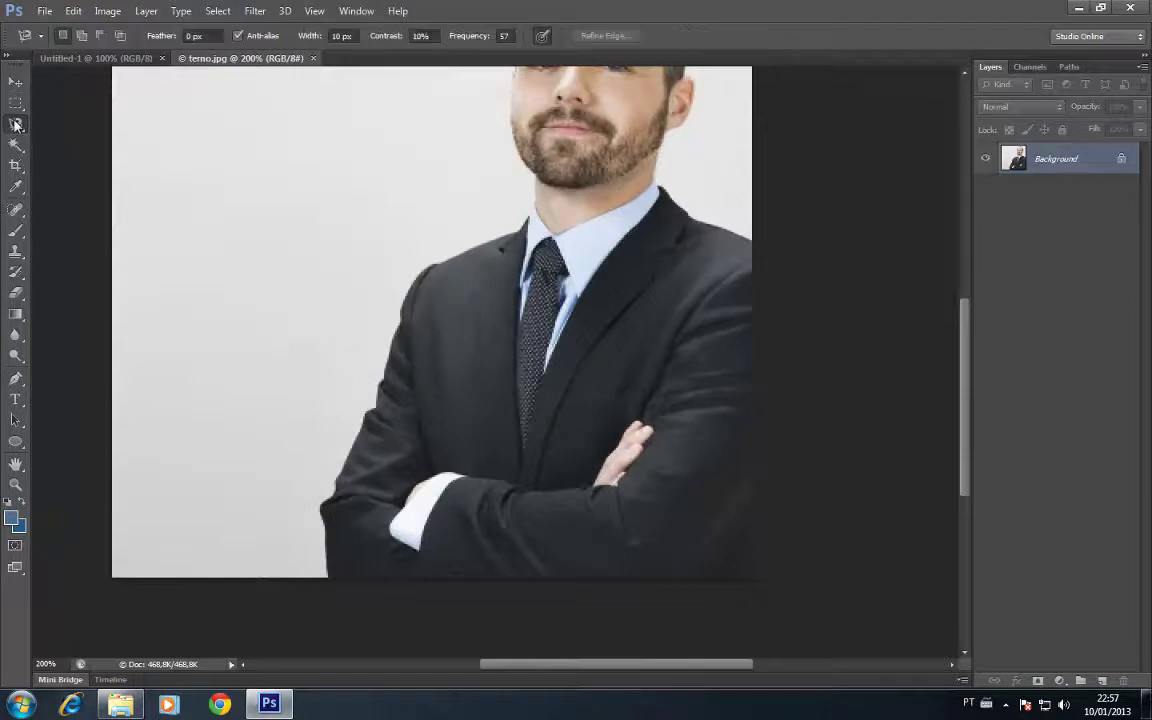
pyautogui.click(330, 579)
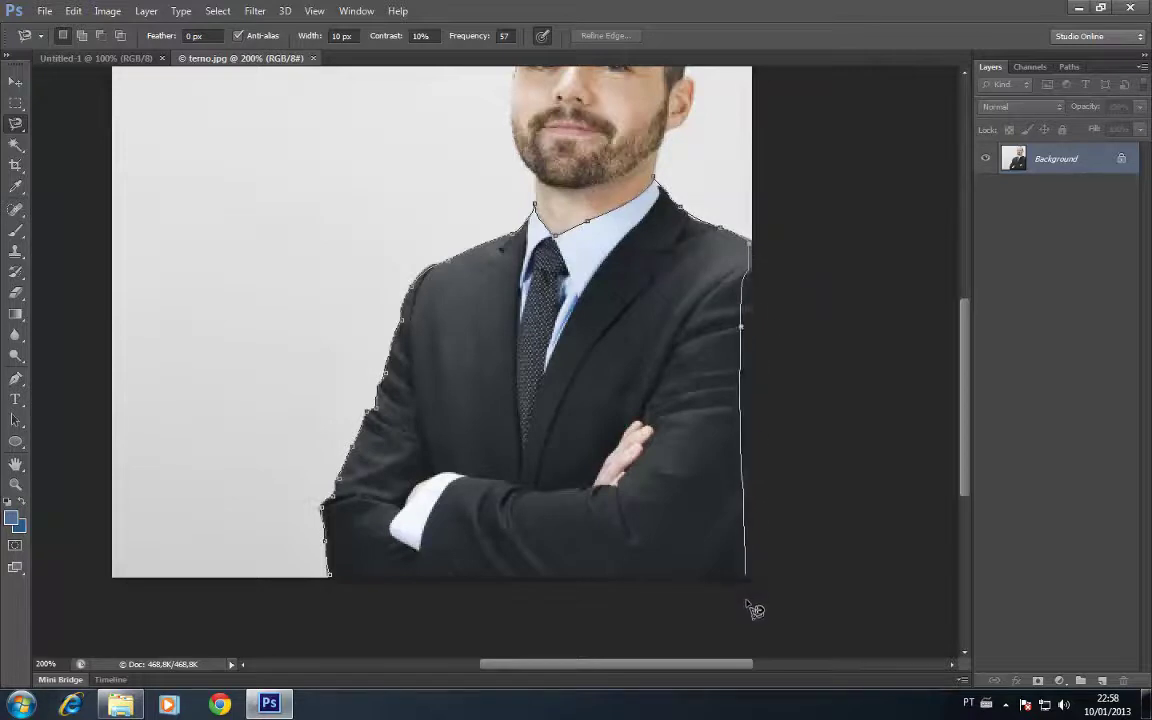
pyautogui.click(340, 586)
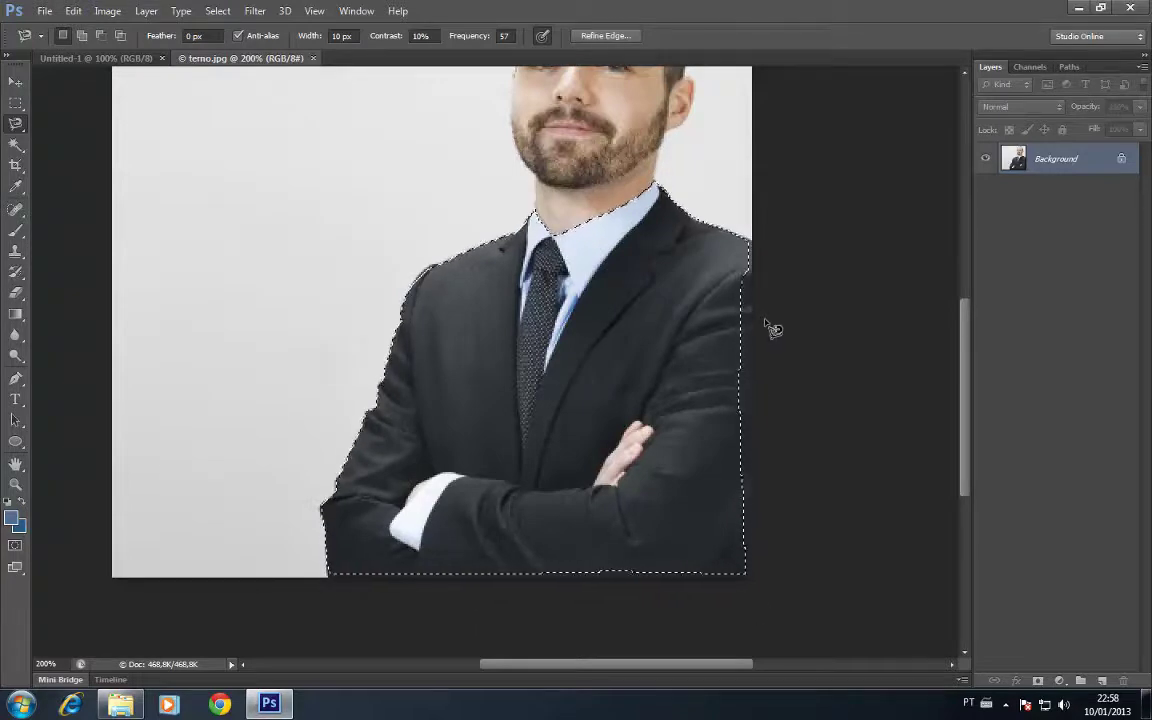
pyautogui.click(113, 60)
# Step: Paste the headless suit as Layer 1 and move it to the canvas's bottom-right corner
pyautogui.hotkey('ctrl', 'v')
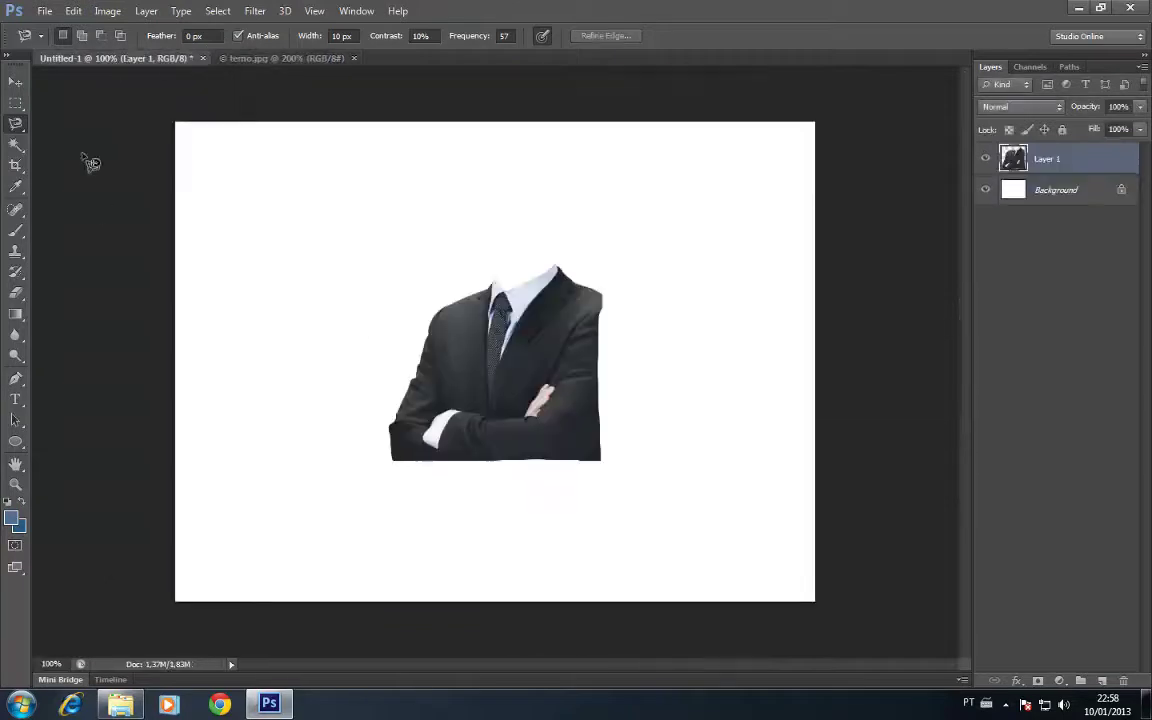
pyautogui.click(16, 82)
pyautogui.moveTo(441, 333); pyautogui.dragTo(654, 473)
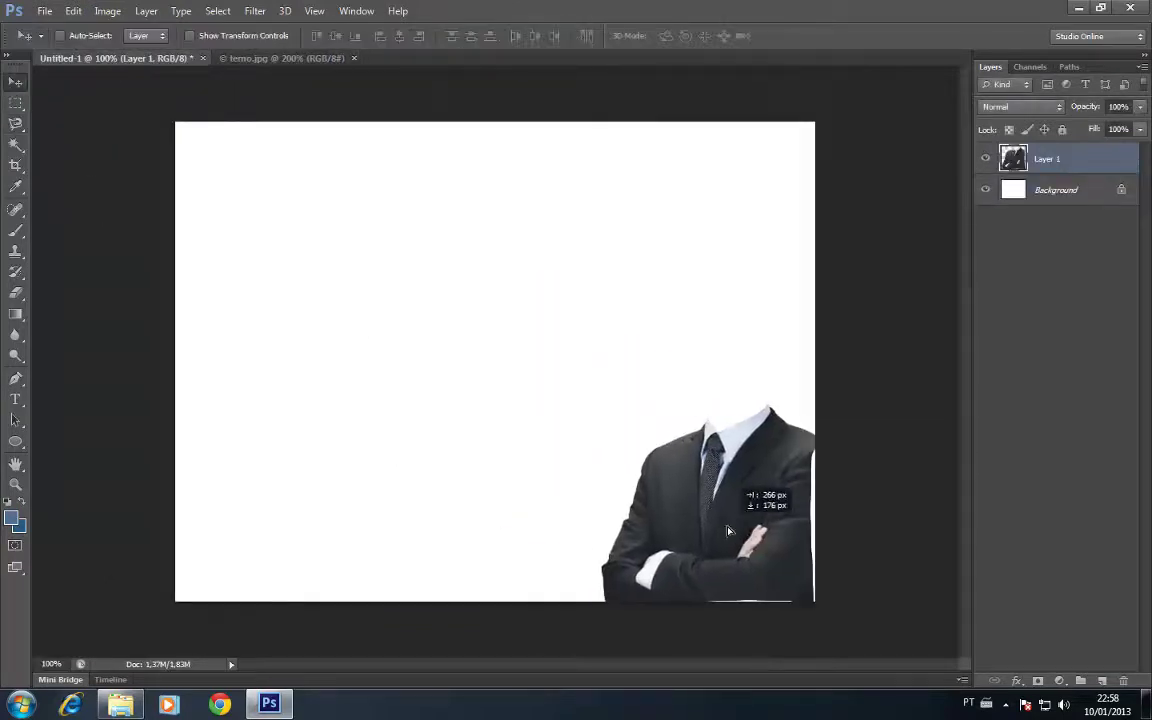
pyautogui.moveTo(752, 528); pyautogui.dragTo(762, 537)
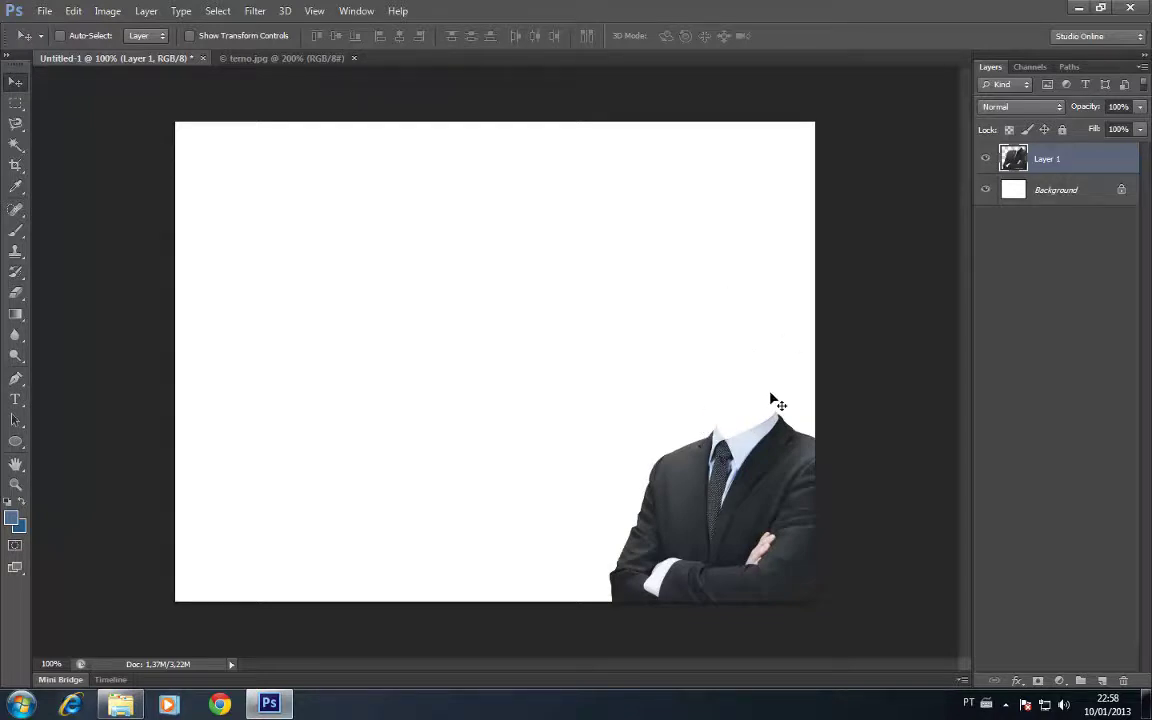
# Step: Open cachorro.jpg, browsing the Open dialog in Large Icons view
pyautogui.hotkey('ctrl', 'o')
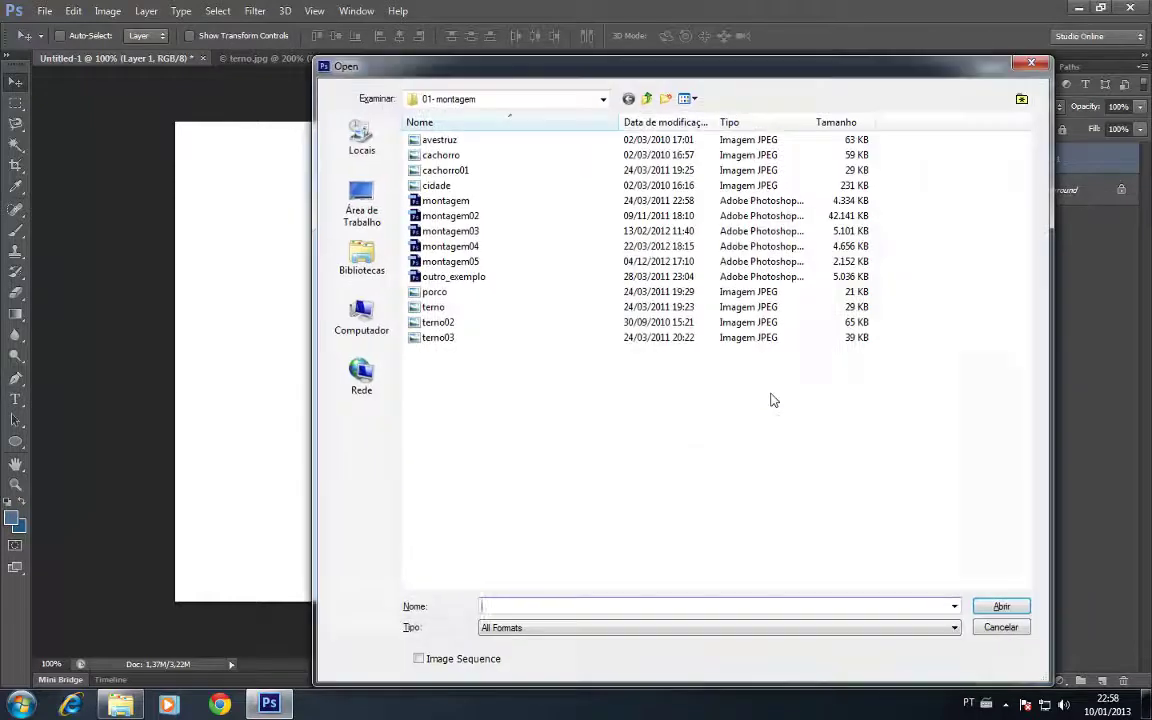
pyautogui.click(981, 626)
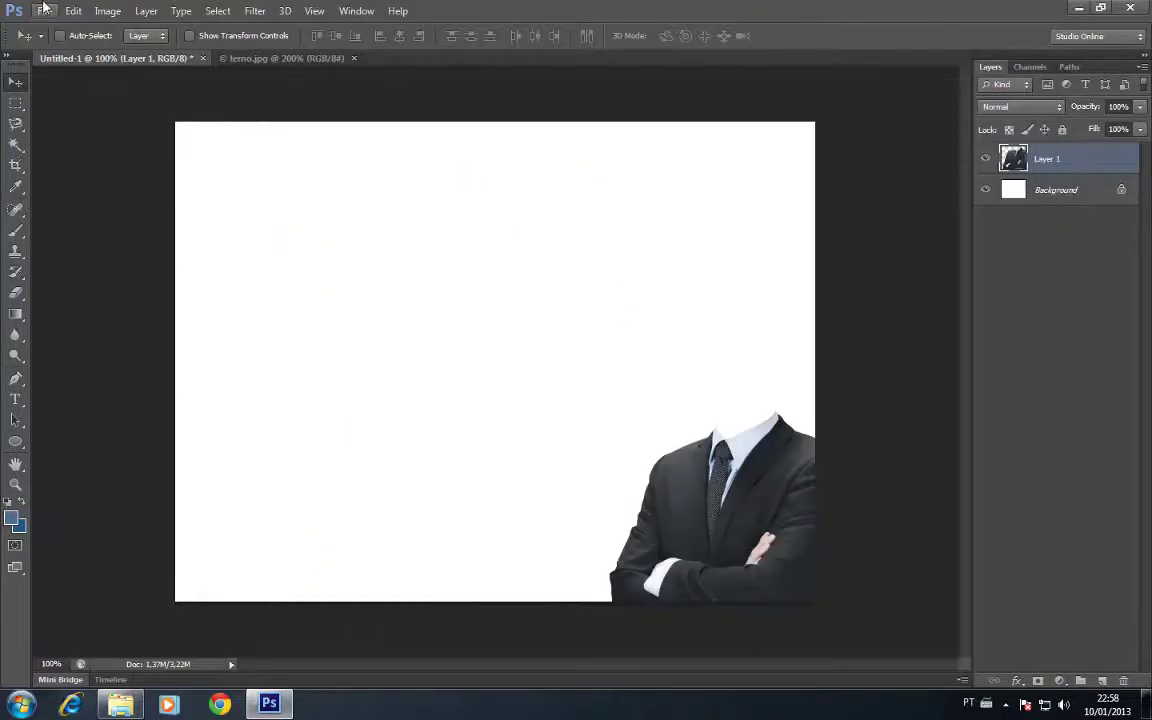
pyautogui.click(45, 11)
pyautogui.click(62, 44)
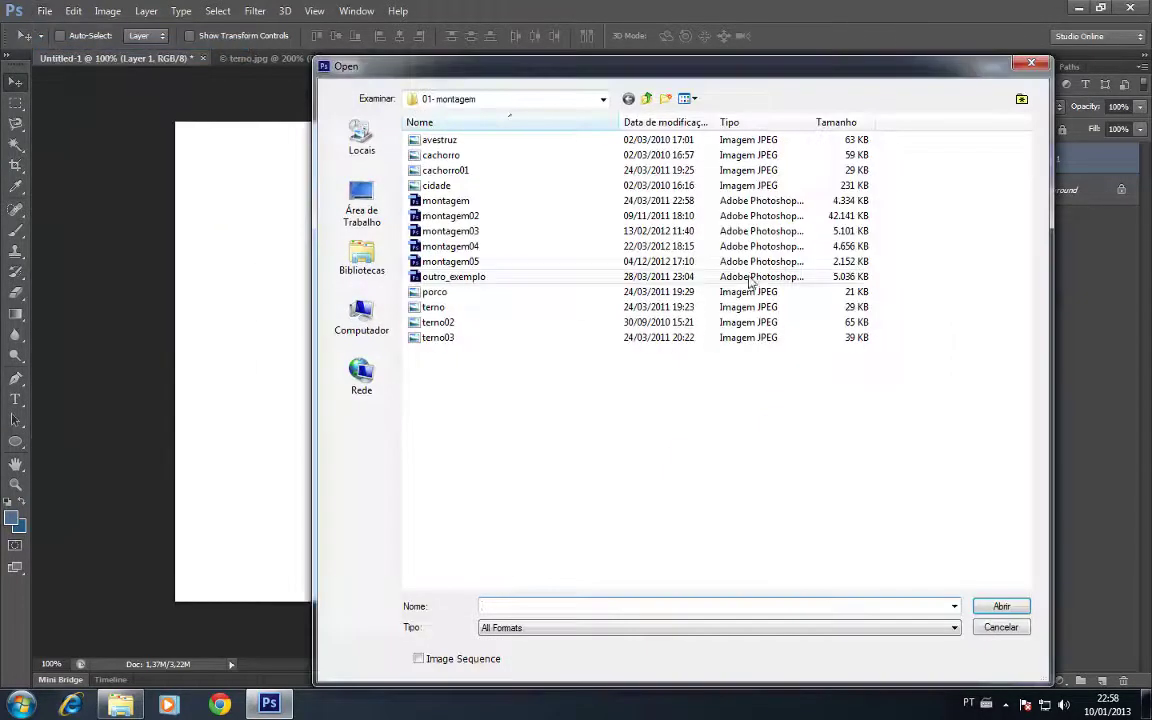
pyautogui.click(695, 99)
pyautogui.click(740, 136)
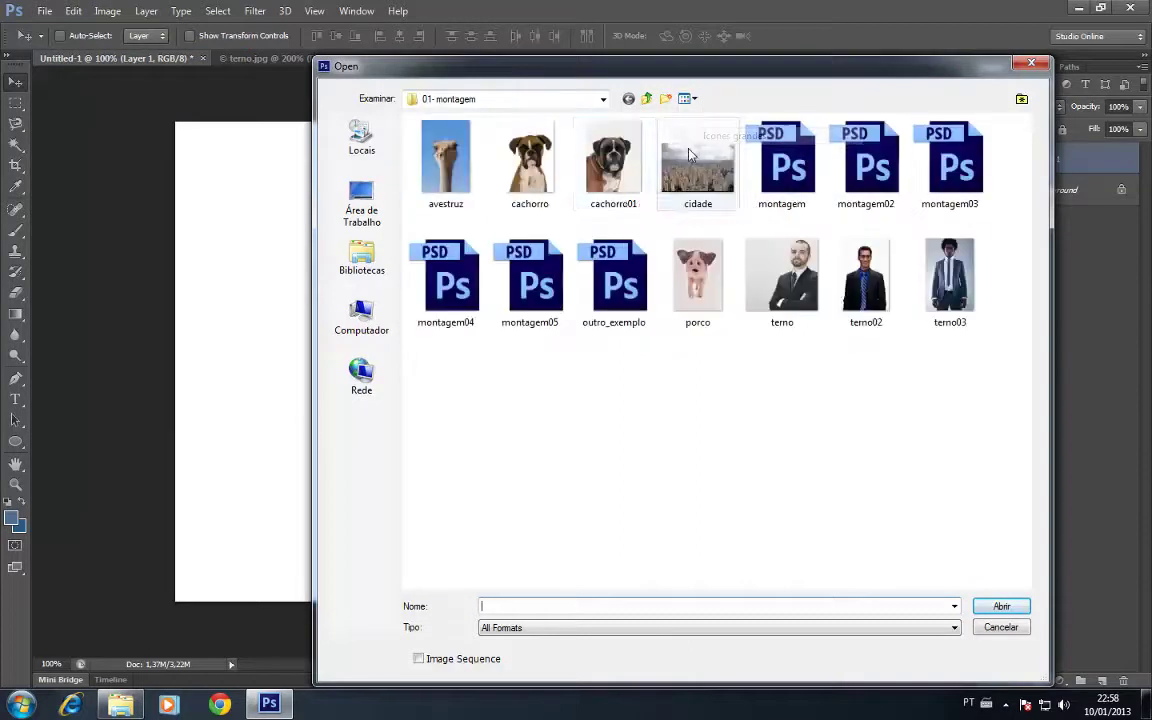
pyautogui.press('Escape')
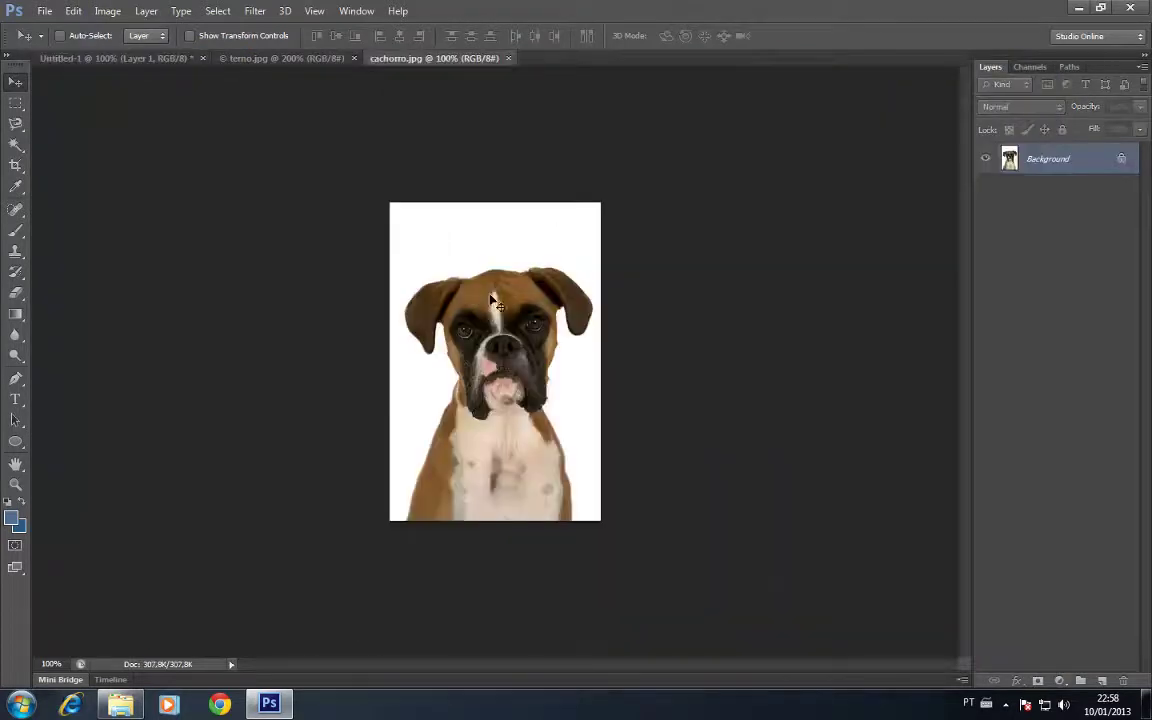
# Step: Select the boxer photo's white background with the Magic Wand
pyautogui.click(15, 146)
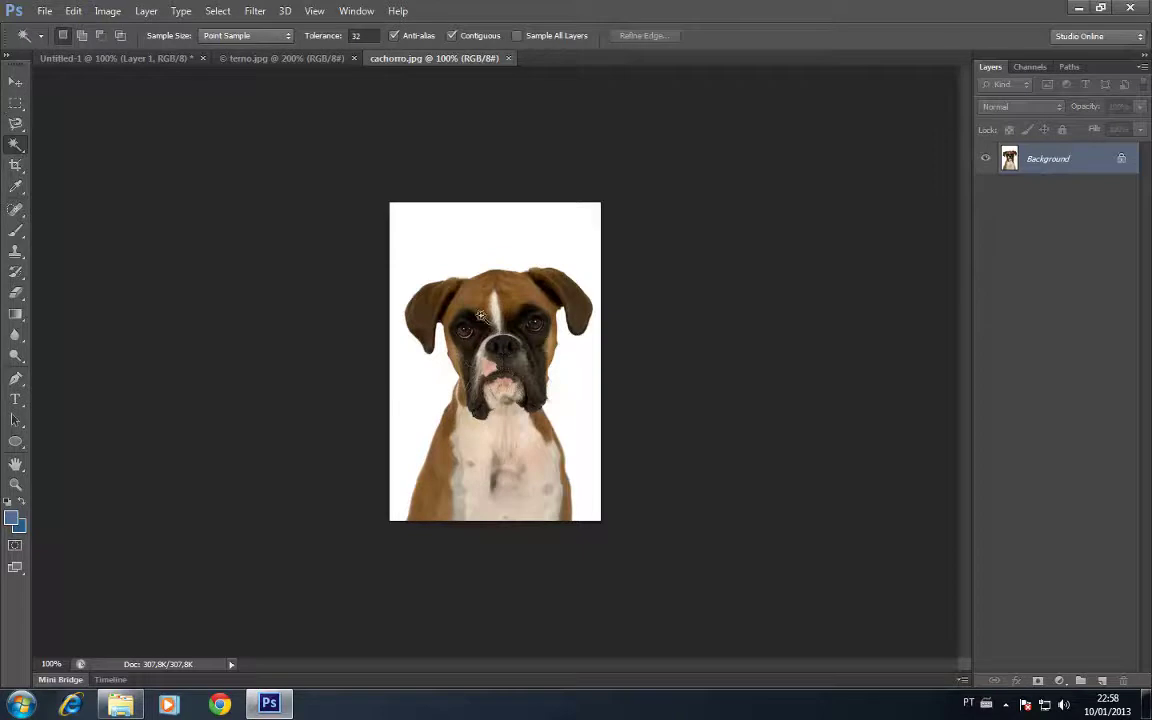
pyautogui.click(467, 227)
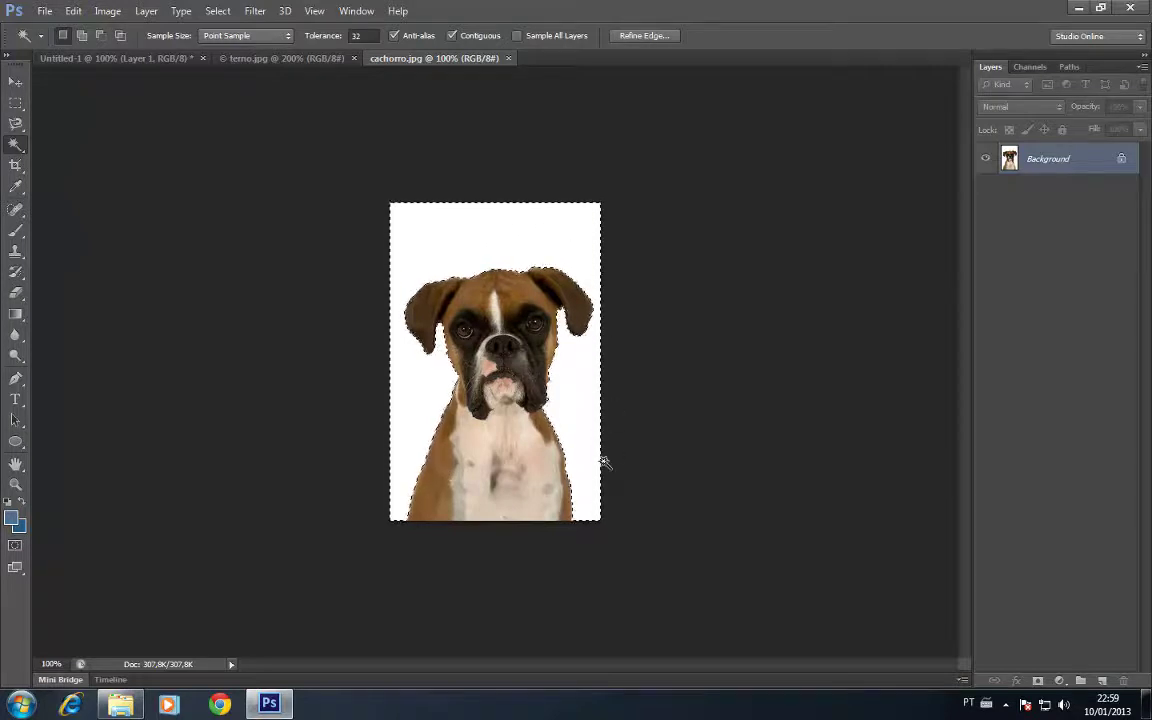
pyautogui.hotkey('ctrl', 'd')
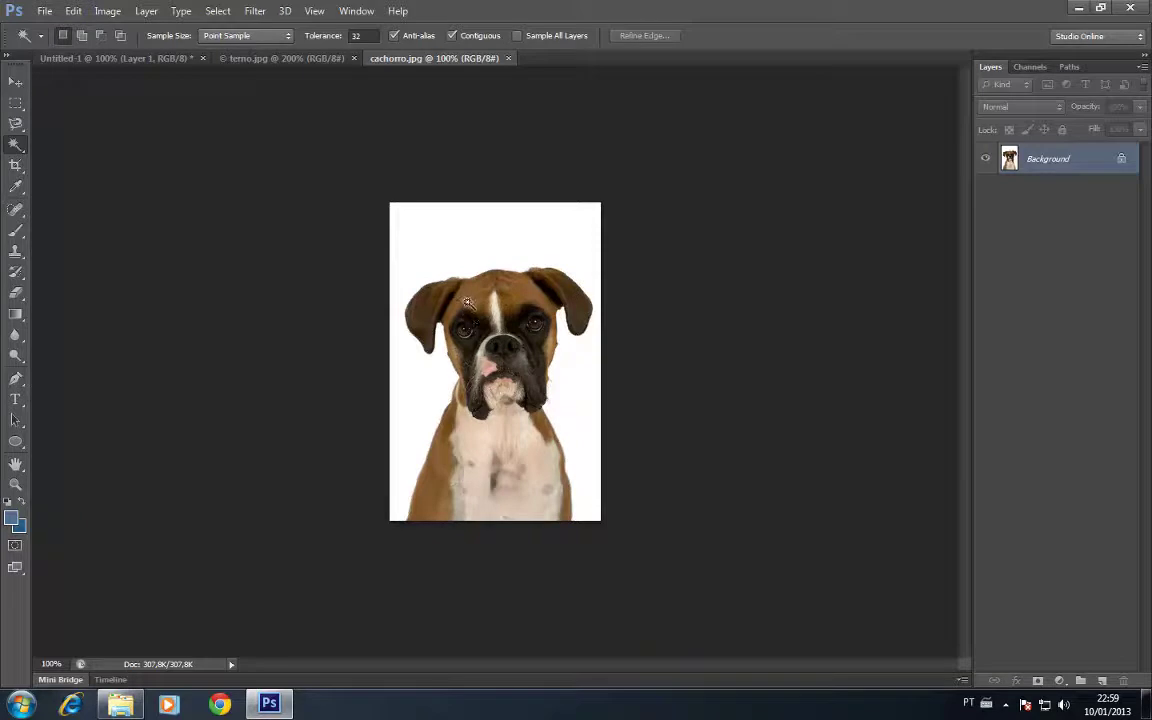
pyautogui.click(469, 302)
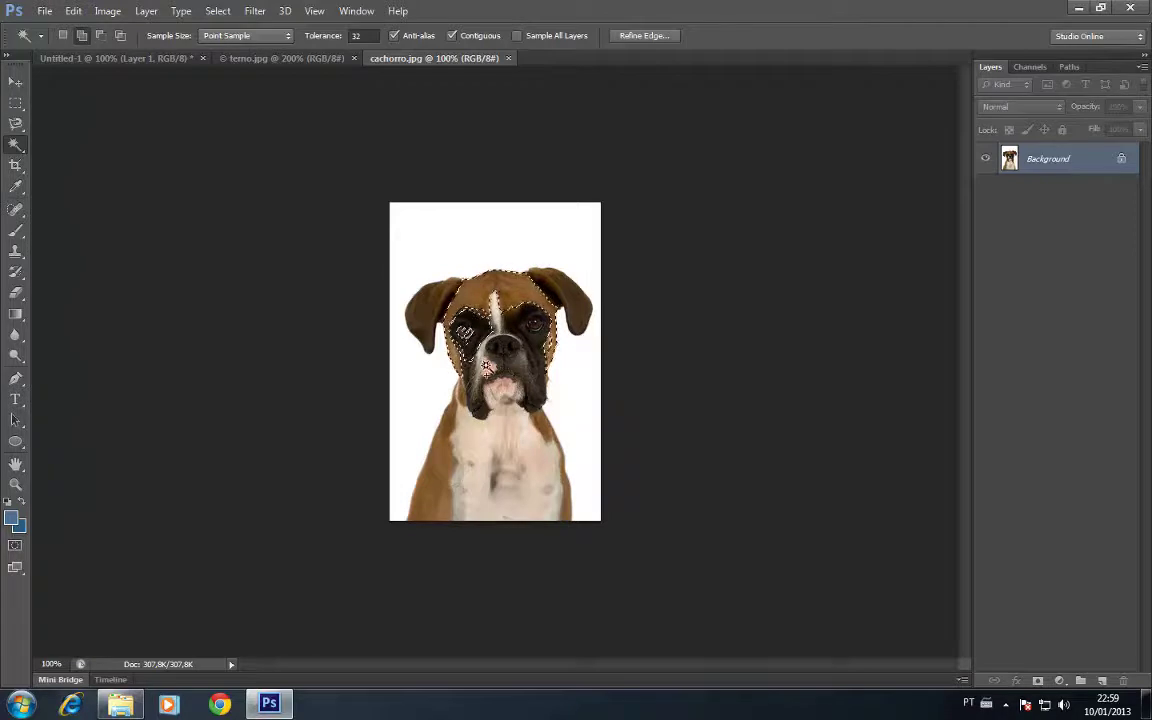
pyautogui.keyDown('shift'); pyautogui.click(481, 478); pyautogui.keyUp('shift')
pyautogui.keyDown('shift'); pyautogui.click(425, 450); pyautogui.keyUp('shift')
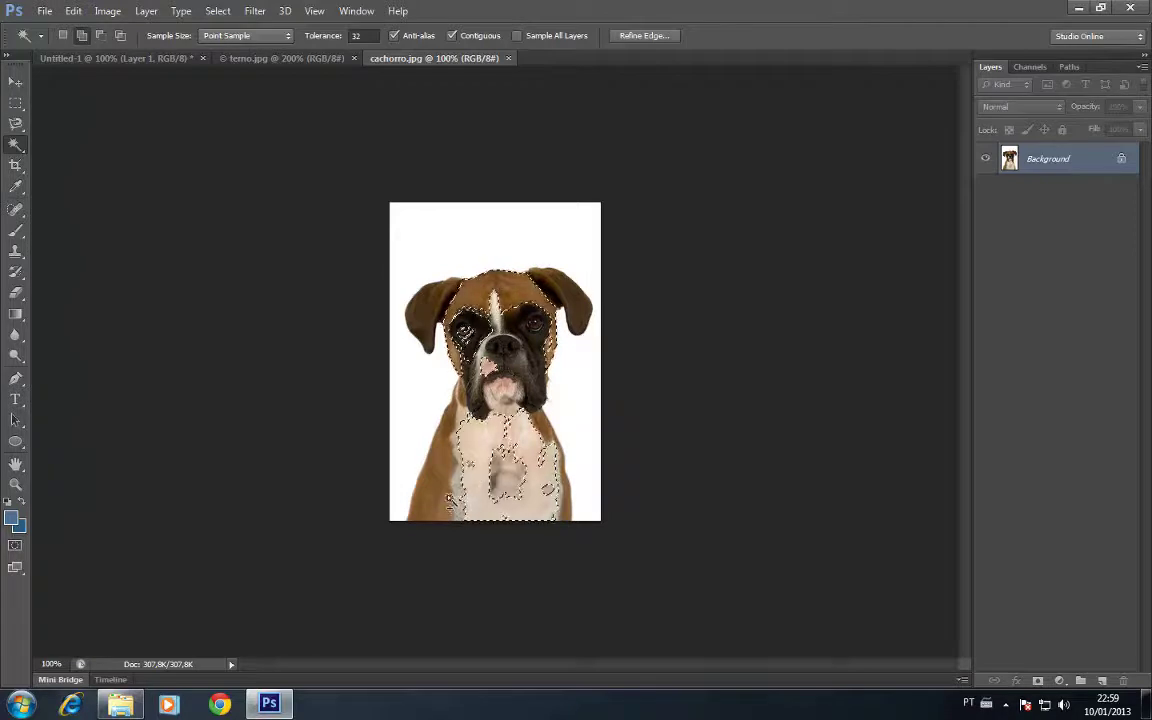
pyautogui.hotkey('ctrl', 'd')
pyautogui.click(437, 235)
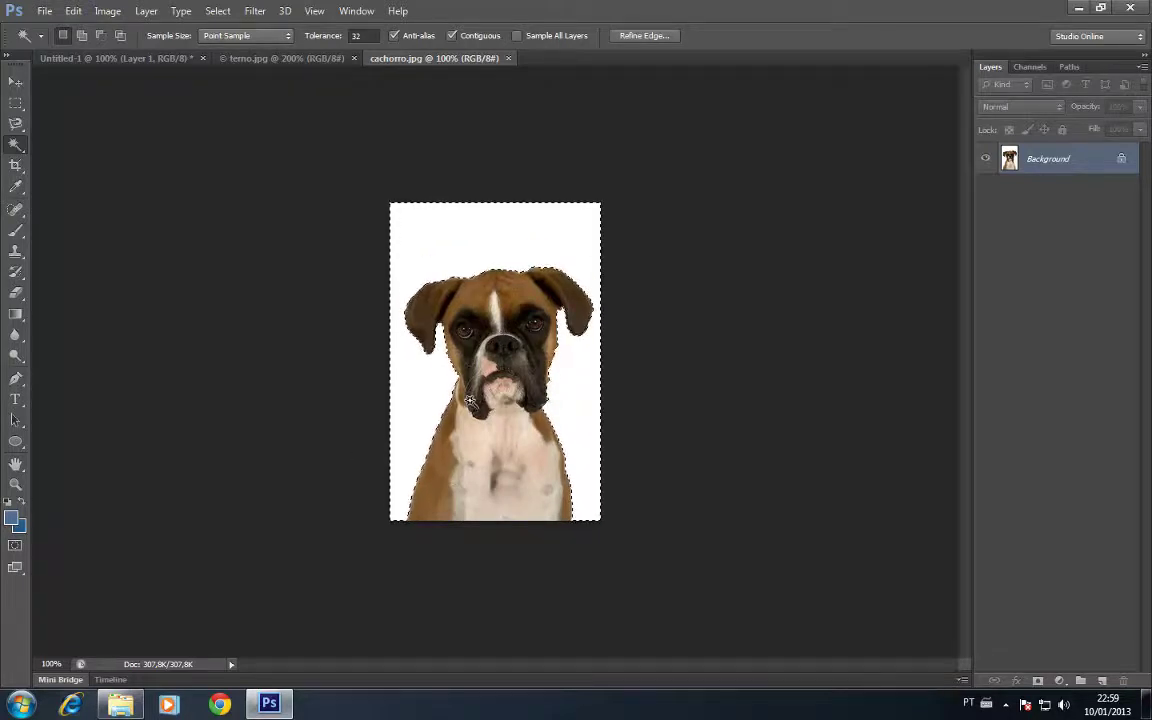
pyautogui.click(102, 58)
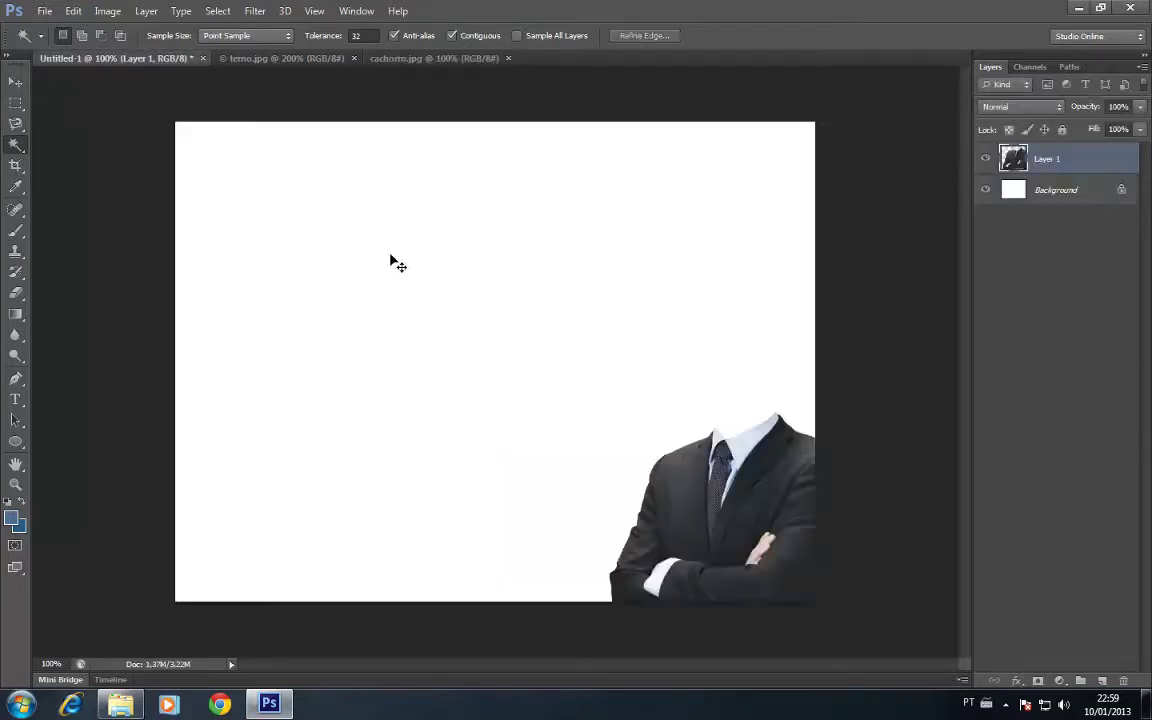
# Step: Remove the wrongly pasted dog outline layer from the montage
pyautogui.hotkey('ctrl', 'v')
pyautogui.click(15, 81)
pyautogui.moveTo(985, 190)
pyautogui.mouseDown()
pyautogui.moveTo(992, 228)
pyautogui.moveTo(985, 221)
pyautogui.mouseUp()
pyautogui.press('Delete')
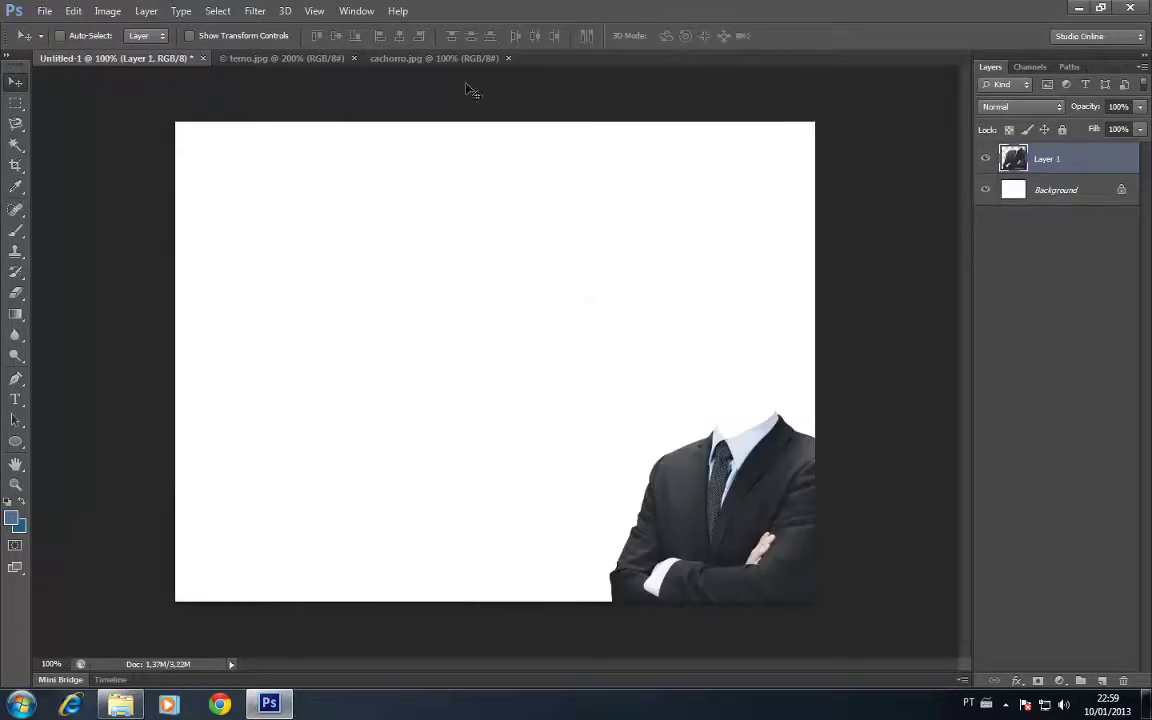
# Step: Invert the selection to the boxer, paste it as Layer 2 and move it over the suit
pyautogui.click(427, 58)
pyautogui.click(218, 12)
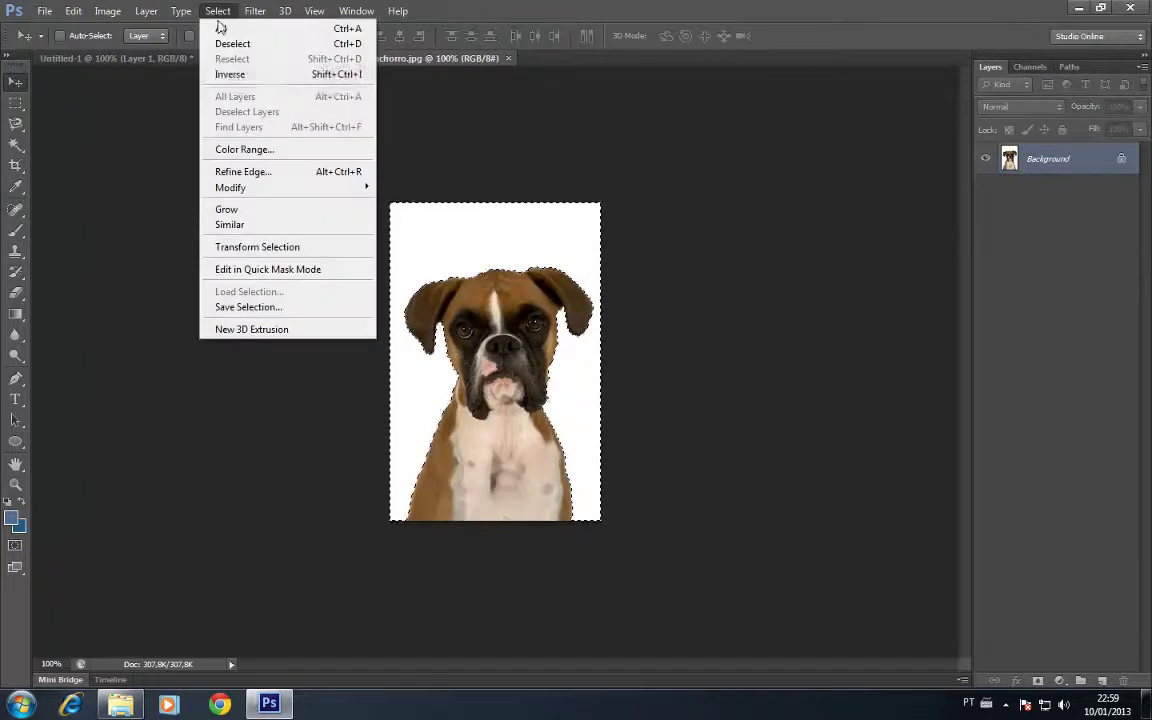
pyautogui.click(237, 78)
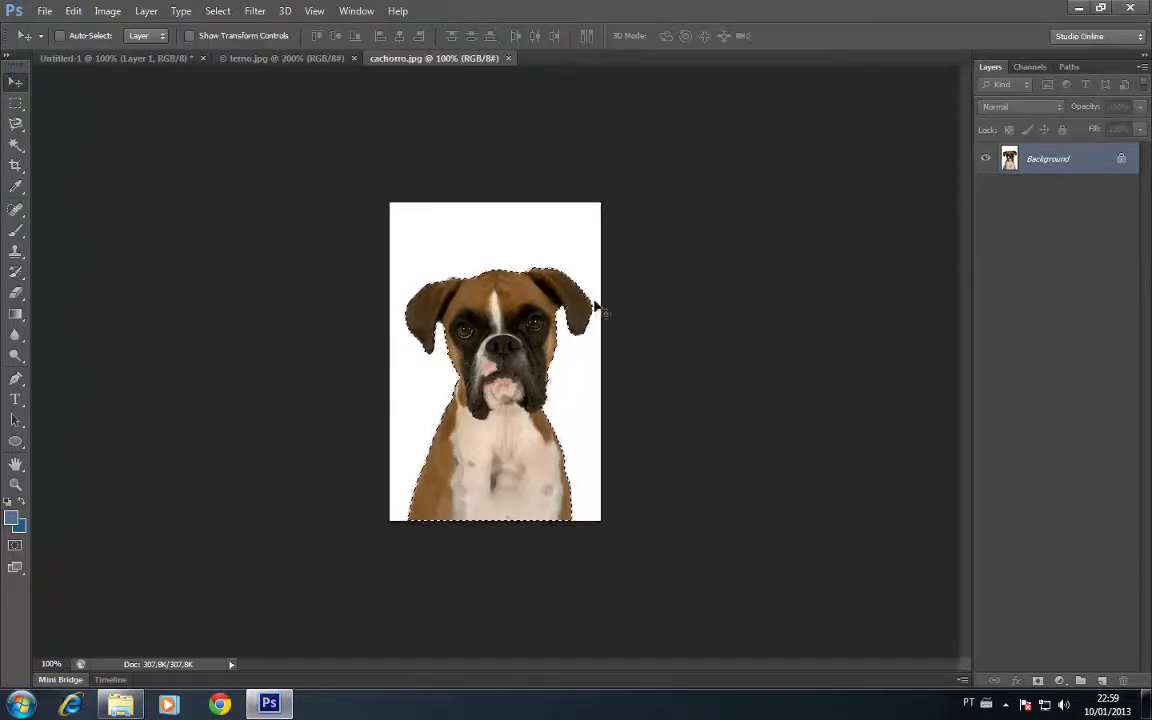
pyautogui.click(16, 145)
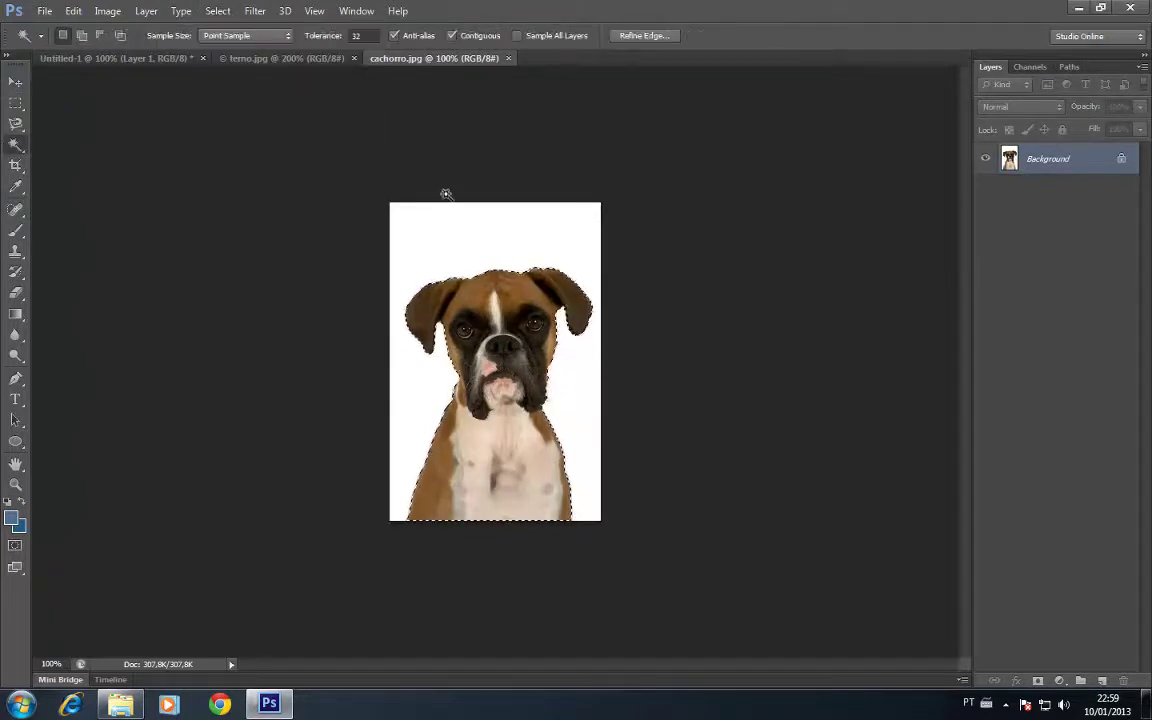
pyautogui.click(58, 58)
pyautogui.hotkey('ctrl', 'v')
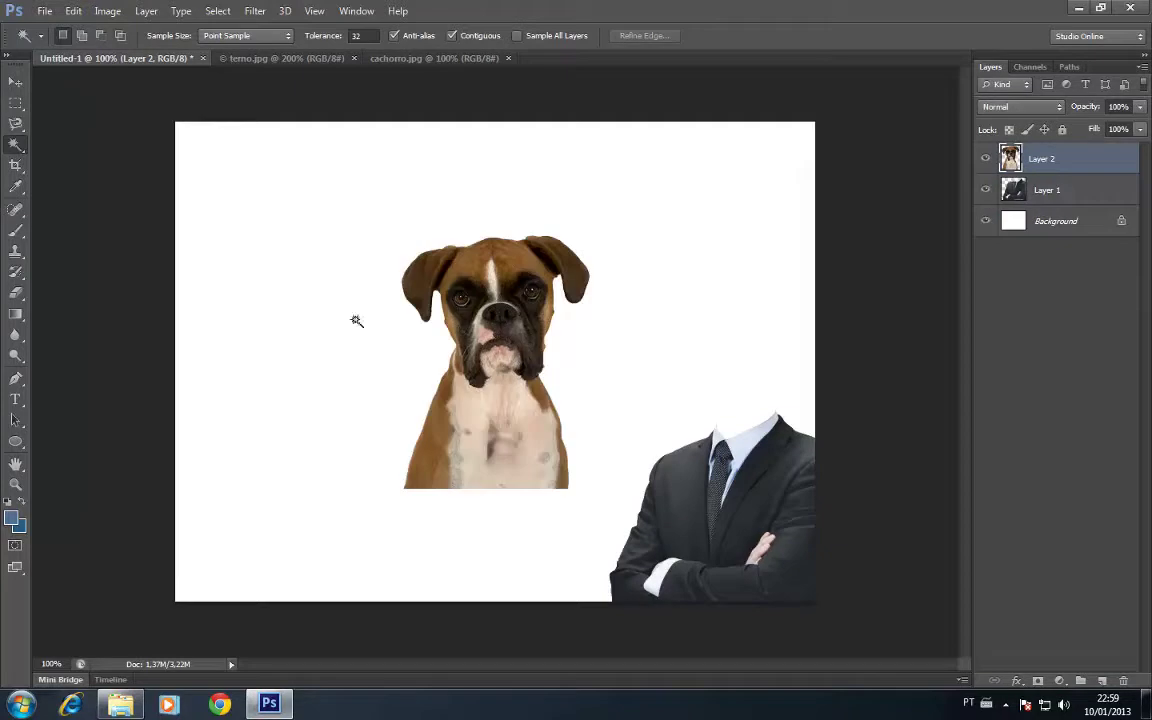
pyautogui.click(15, 81)
pyautogui.moveTo(494, 334); pyautogui.dragTo(729, 362)
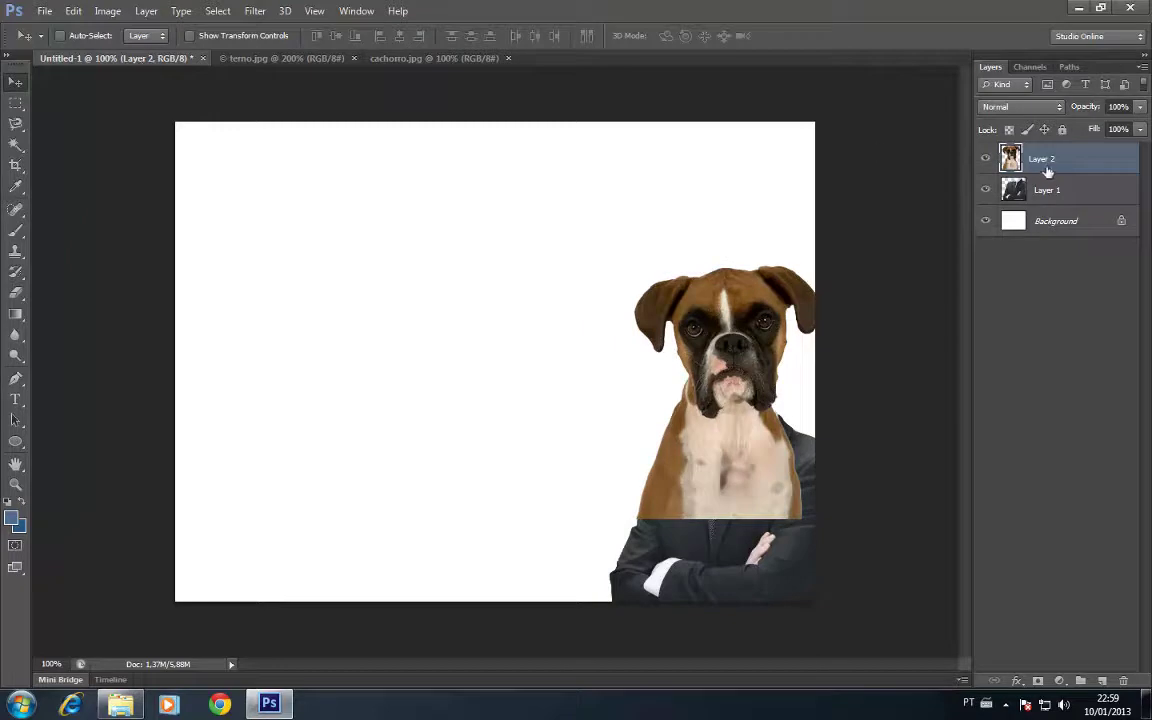
# Step: Place the dog layer beneath the suit layer and nudge it slightly
pyautogui.moveTo(1047, 172); pyautogui.dragTo(1045, 204)
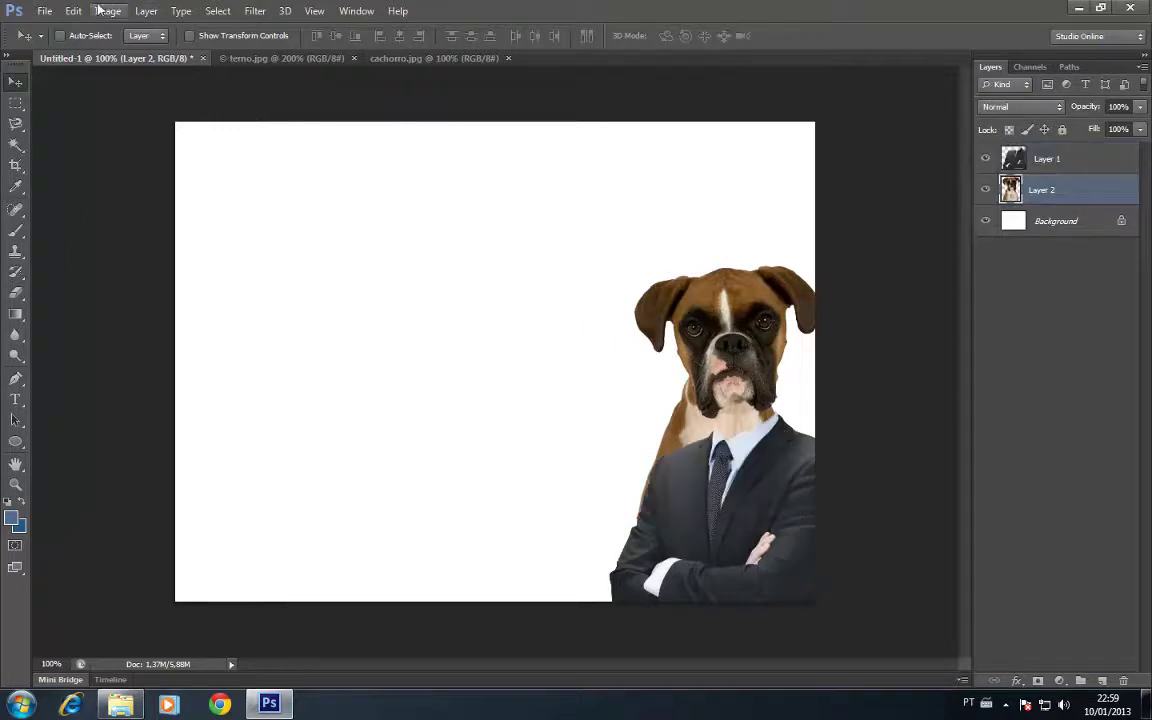
pyautogui.click(73, 10)
pyautogui.click(112, 307)
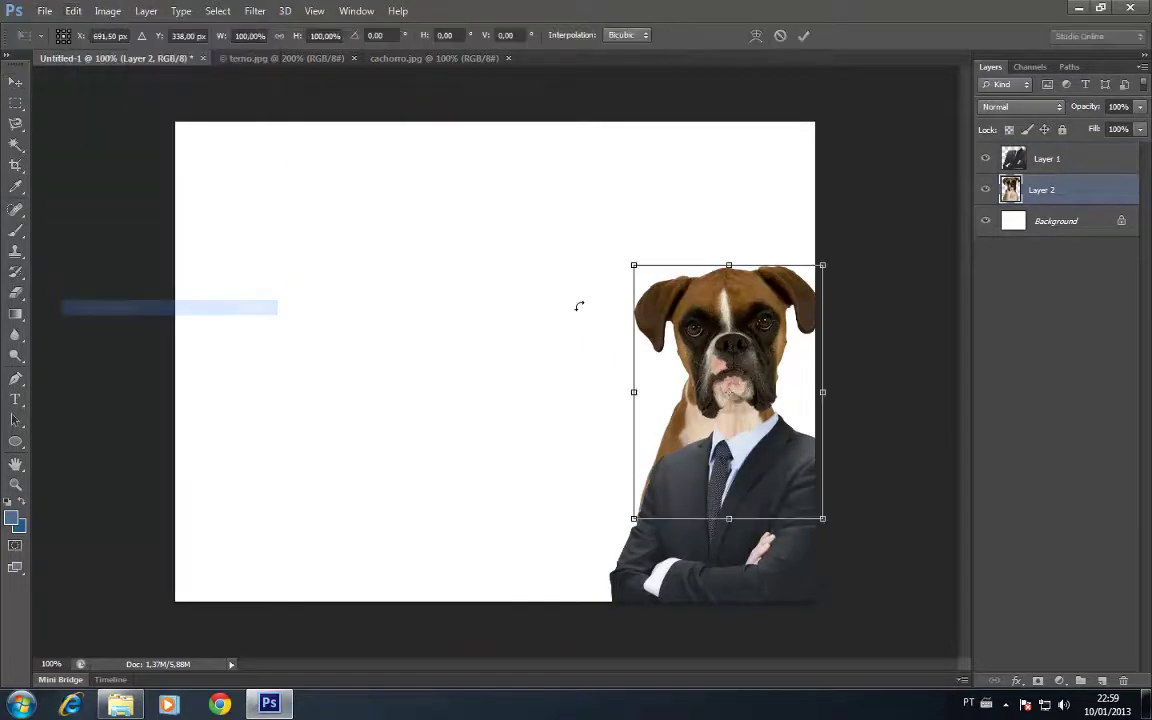
pyautogui.moveTo(634, 391); pyautogui.dragTo(686, 391)
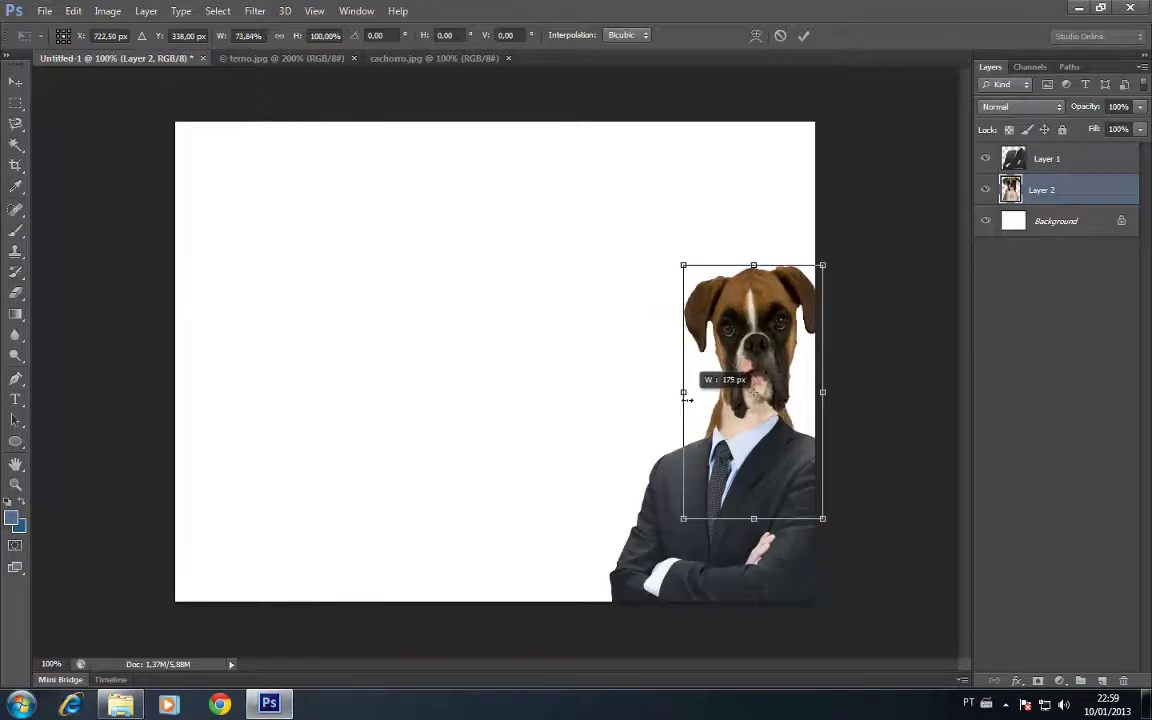
pyautogui.press('Escape')
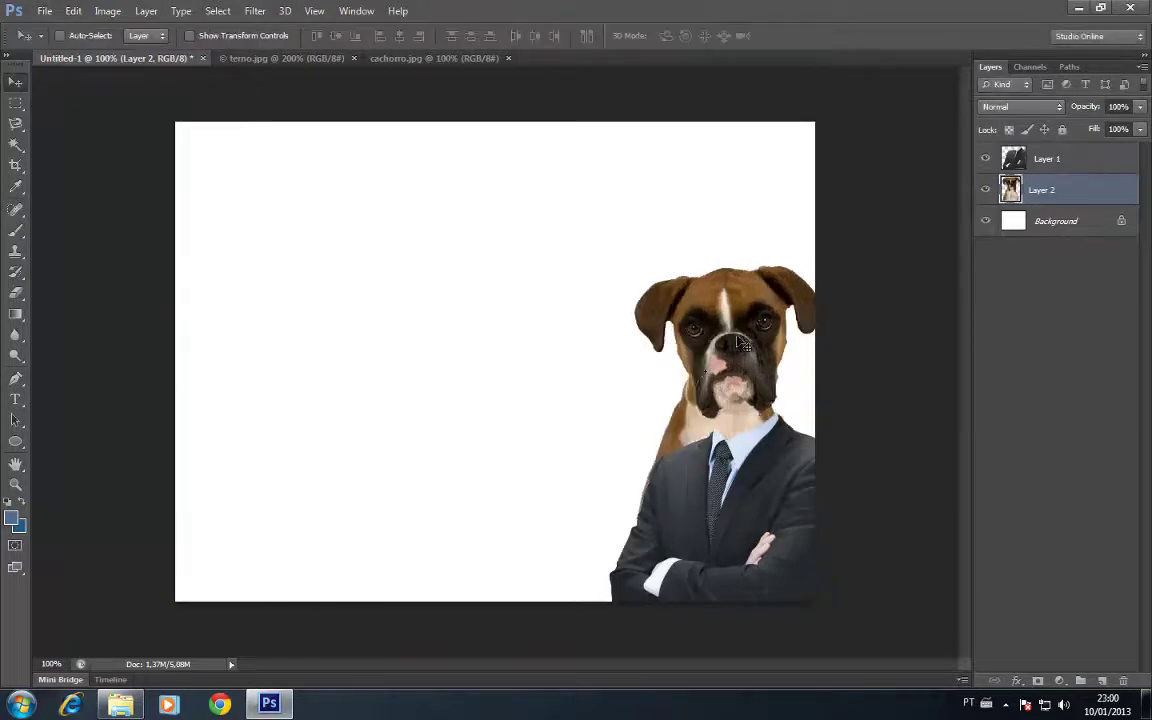
pyautogui.moveTo(755, 315)
pyautogui.mouseDown()
pyautogui.moveTo(745, 318)
pyautogui.moveTo(765, 325)
pyautogui.mouseUp()
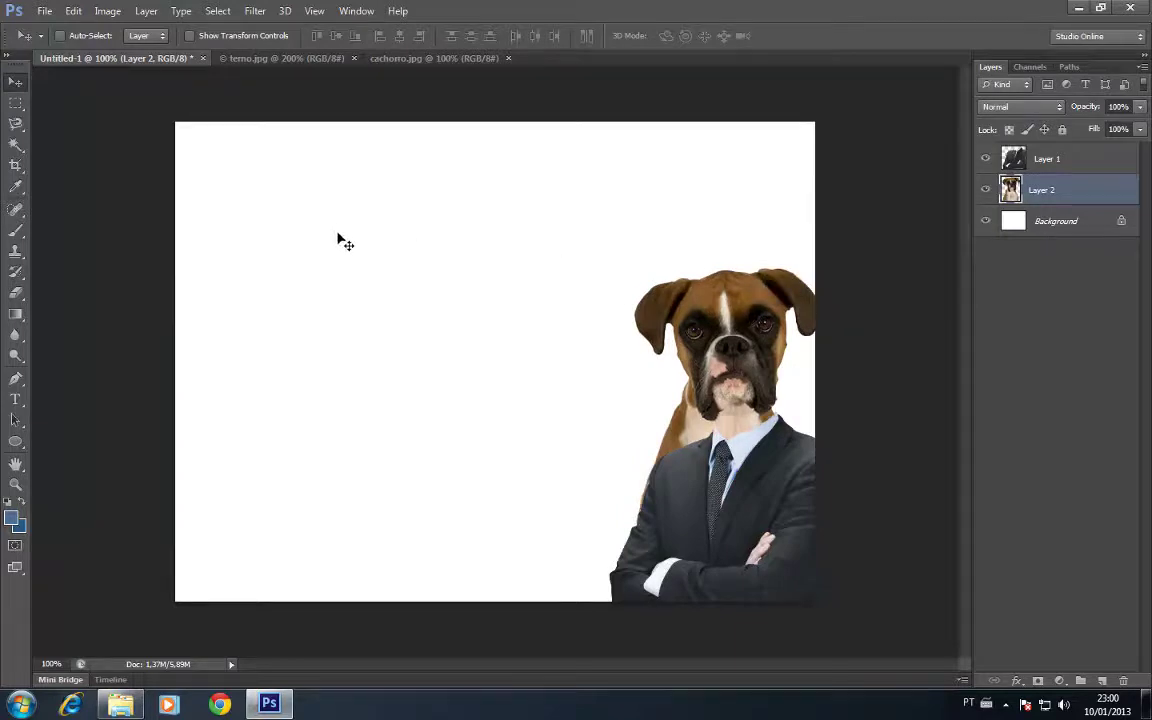
# Step: Scale the boxer to about 83% so its head sits on the suit collar, and apply
pyautogui.hotkey('ctrl', 't')
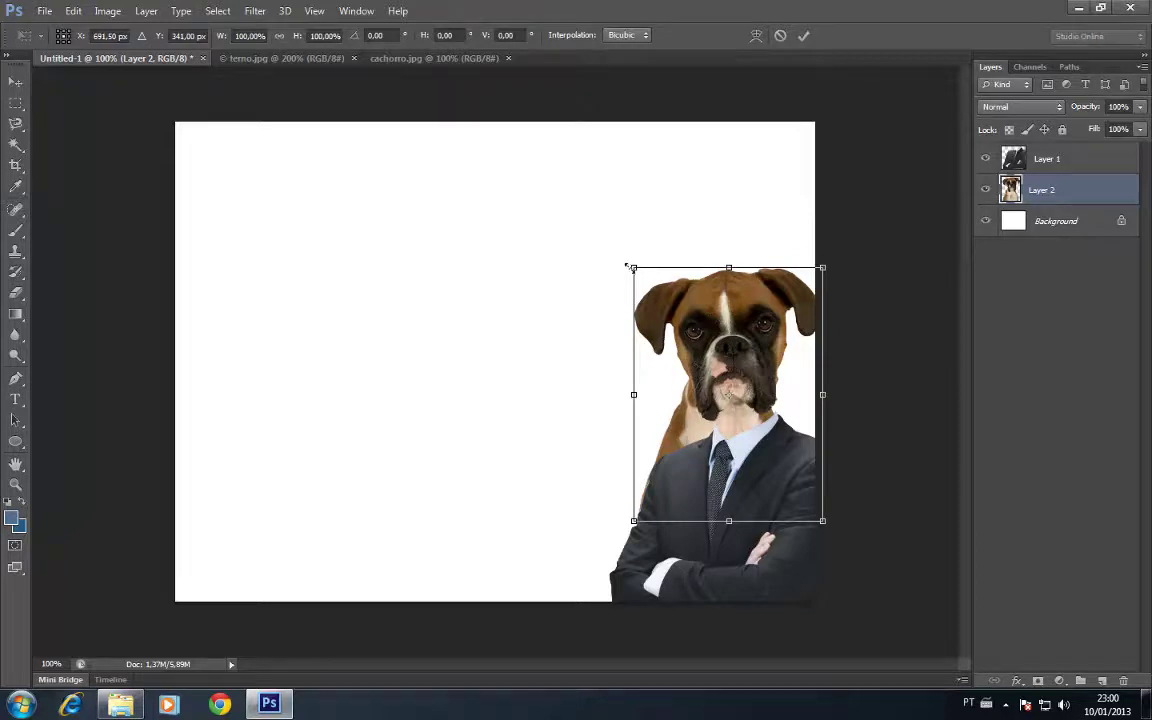
pyautogui.moveTo(630, 266)
pyautogui.mouseDown()
pyautogui.moveTo(703, 323)
pyautogui.moveTo(696, 308)
pyautogui.moveTo(689, 317)
pyautogui.mouseUp()
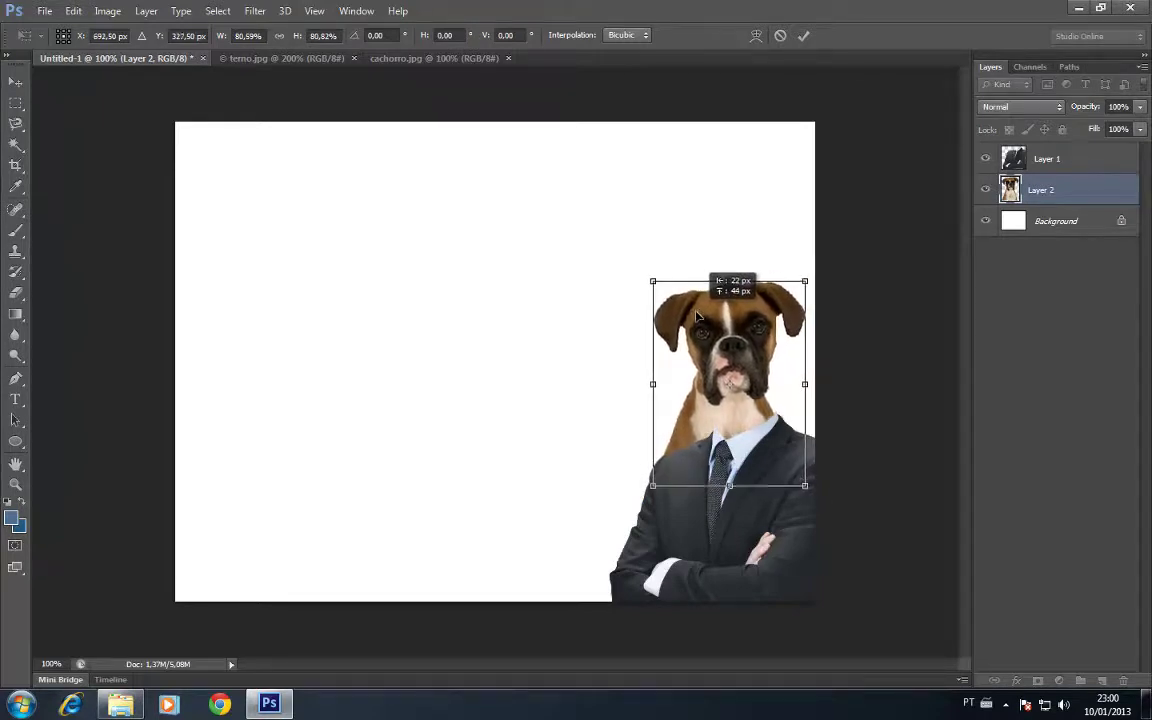
pyautogui.moveTo(647, 279); pyautogui.dragTo(678, 310)
pyautogui.moveTo(611, 276); pyautogui.dragTo(612, 290)
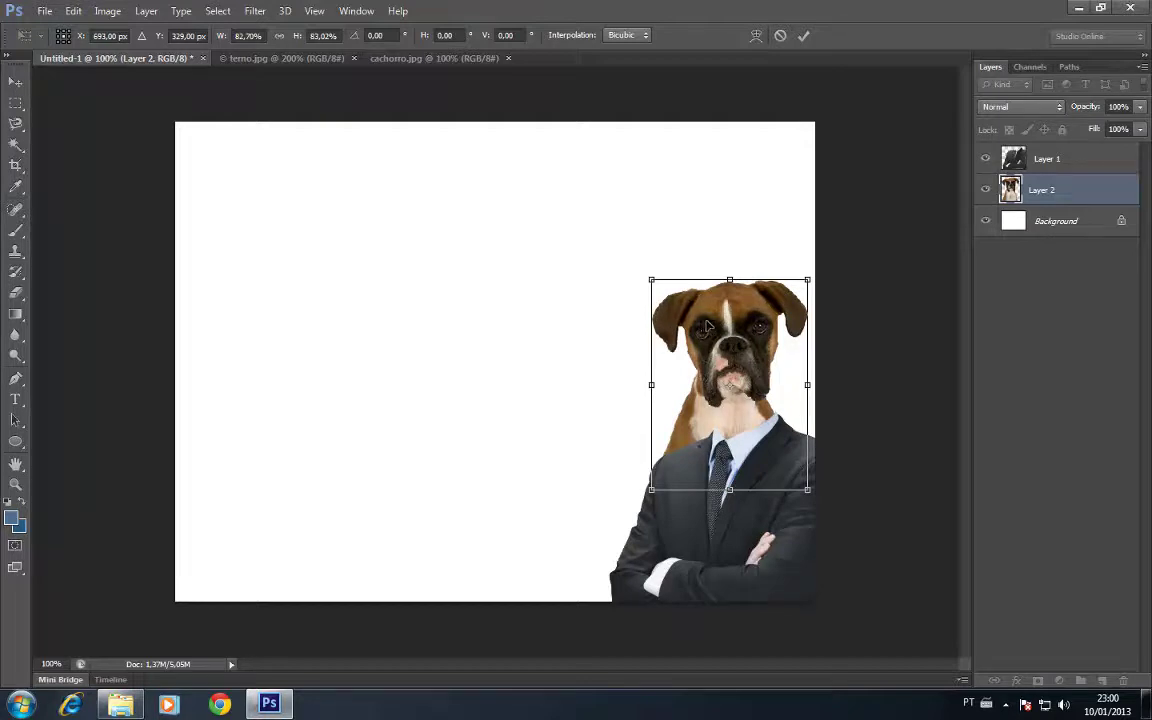
pyautogui.click(14, 87)
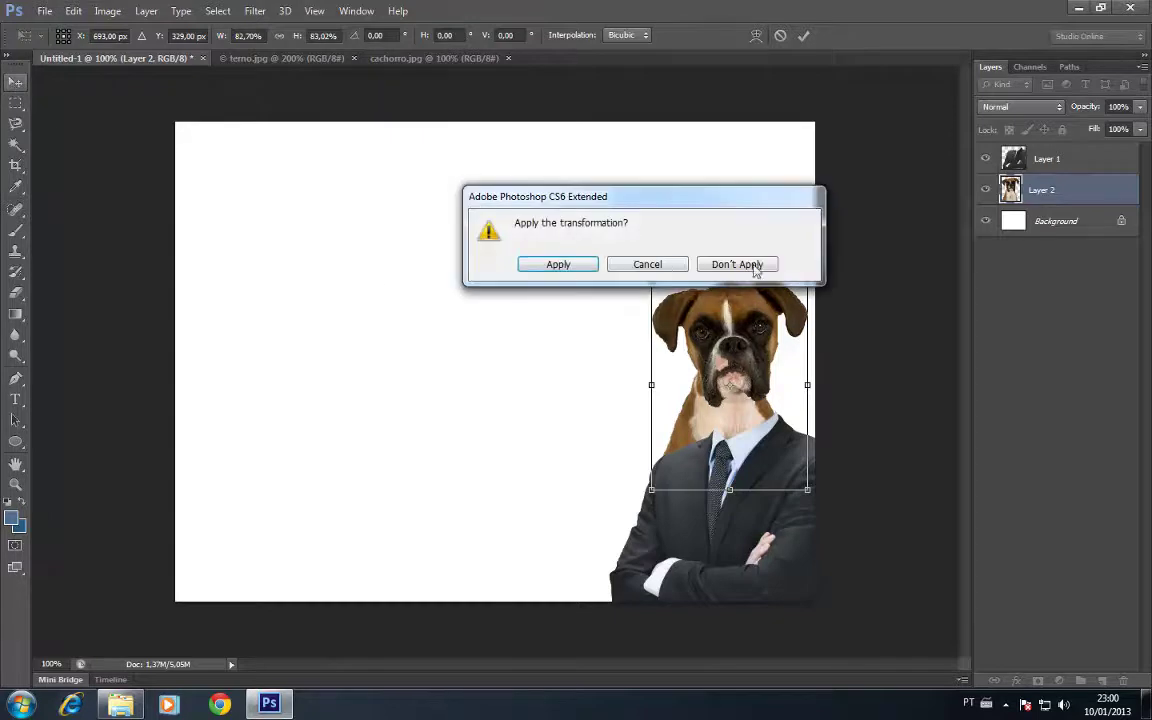
pyautogui.click(545, 268)
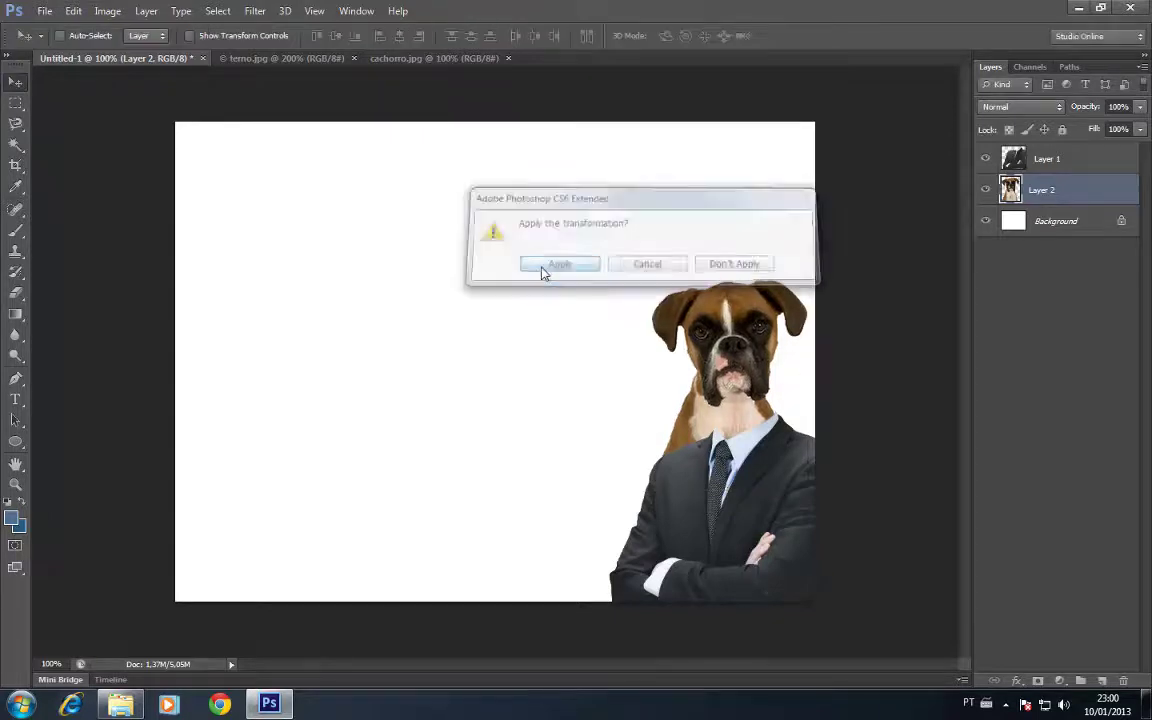
# Step: Nudge the boxer slightly and zoom to 300% on where its neck meets the collar
pyautogui.moveTo(667, 366); pyautogui.dragTo(669, 367)
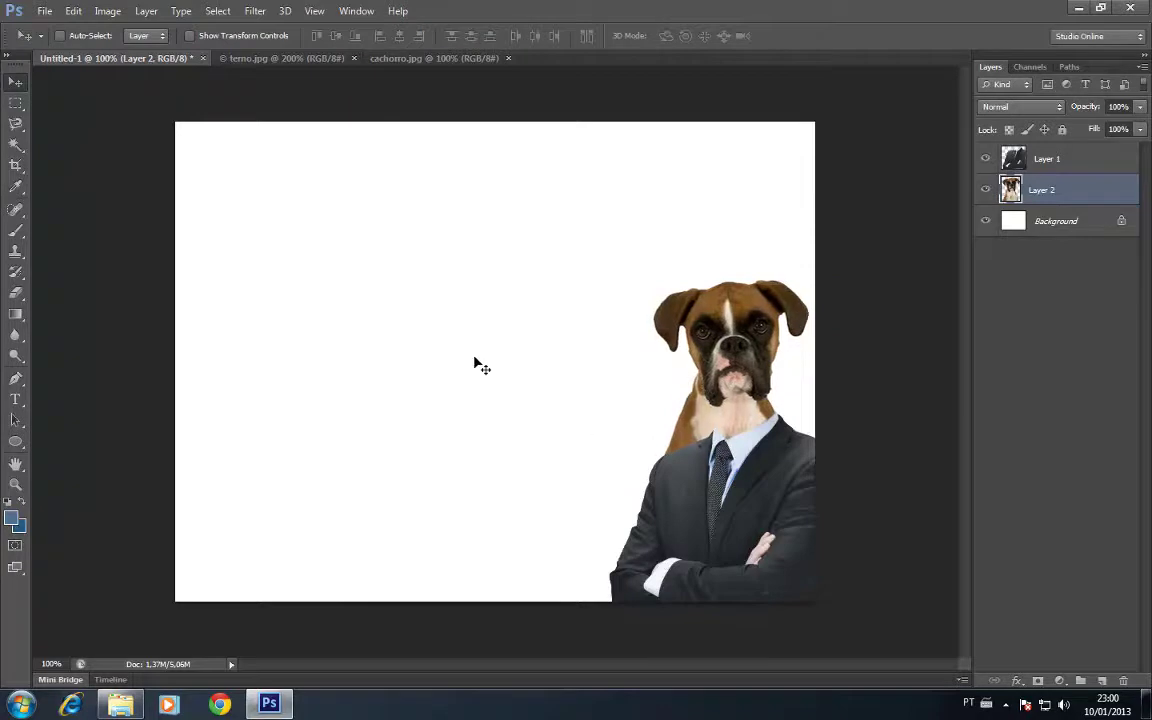
pyautogui.hotkey('ctrl', '+')
pyautogui.moveTo(576, 332); pyautogui.dragTo(360, 311)
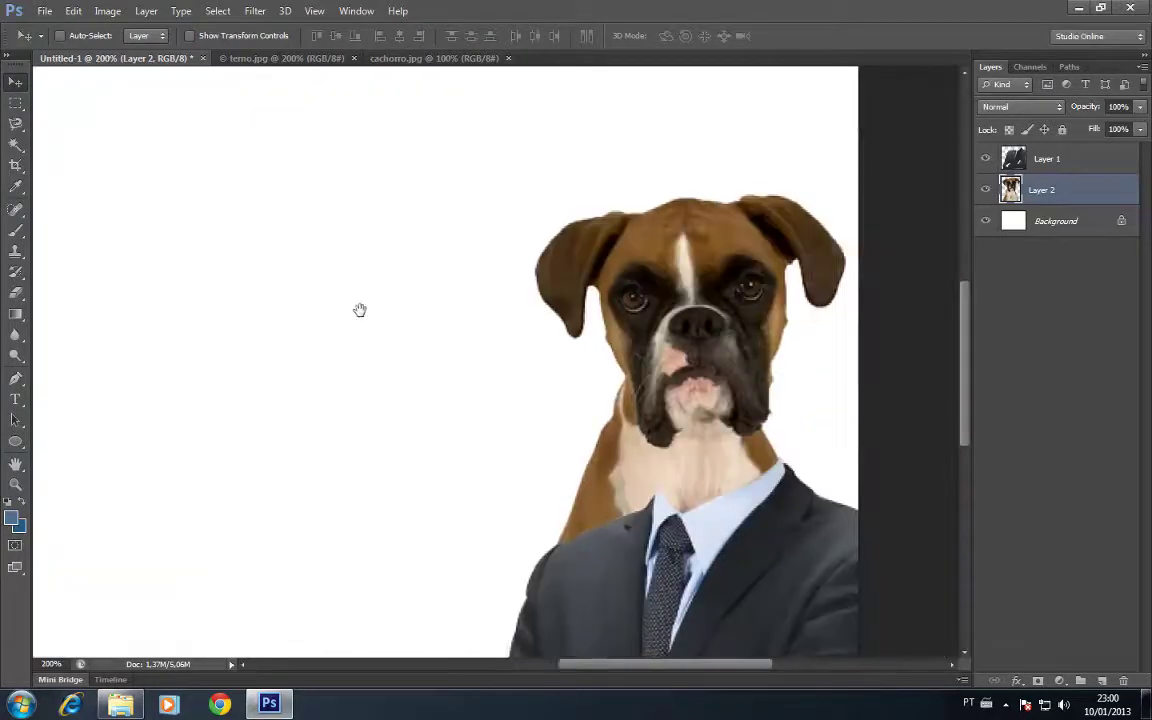
pyautogui.moveTo(647, 434); pyautogui.dragTo(547, 364)
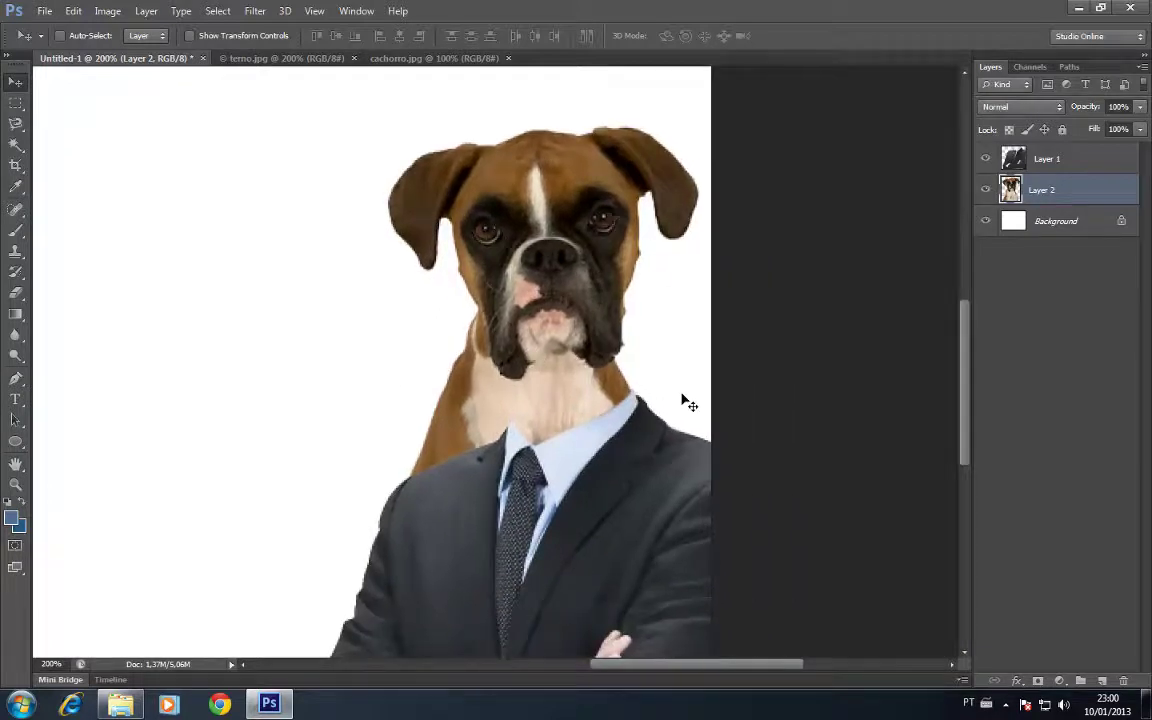
pyautogui.hotkey('ctrl', '+')
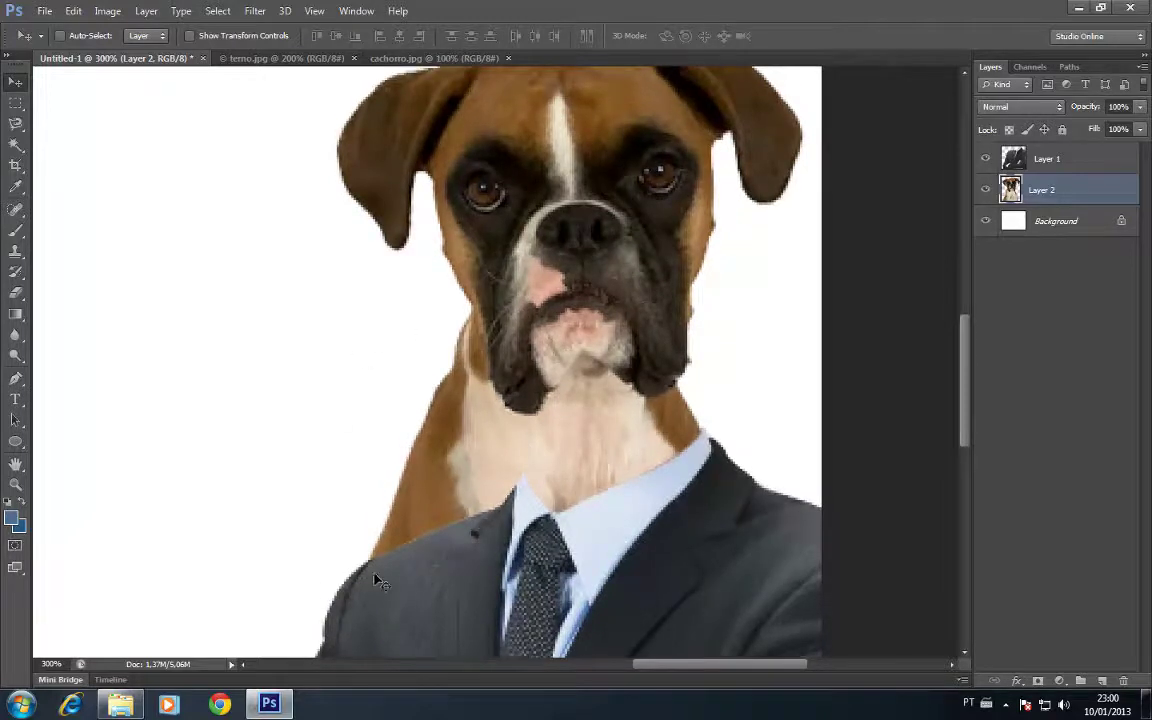
pyautogui.scroll(1, 282, 450)
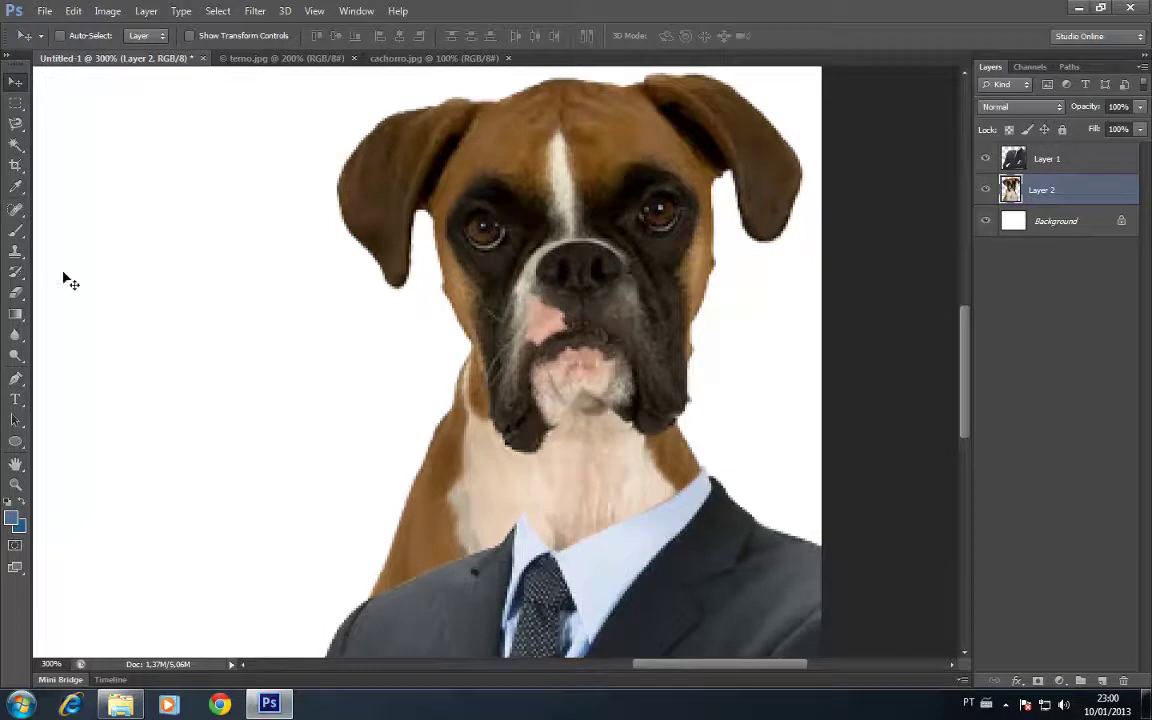
pyautogui.click(15, 123)
pyautogui.click(64, 140)
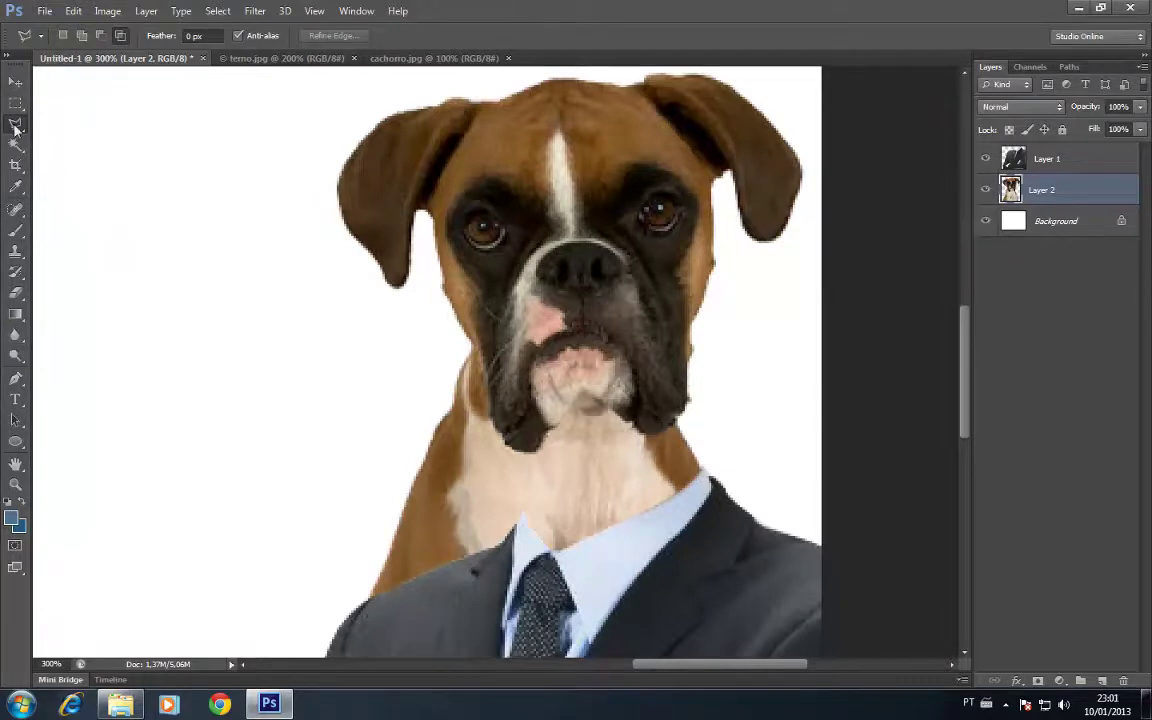
# Step: Try a Polygonal Lasso selection around the neck, then deselect it
pyautogui.moveTo(15, 124); pyautogui.dragTo(57, 151)
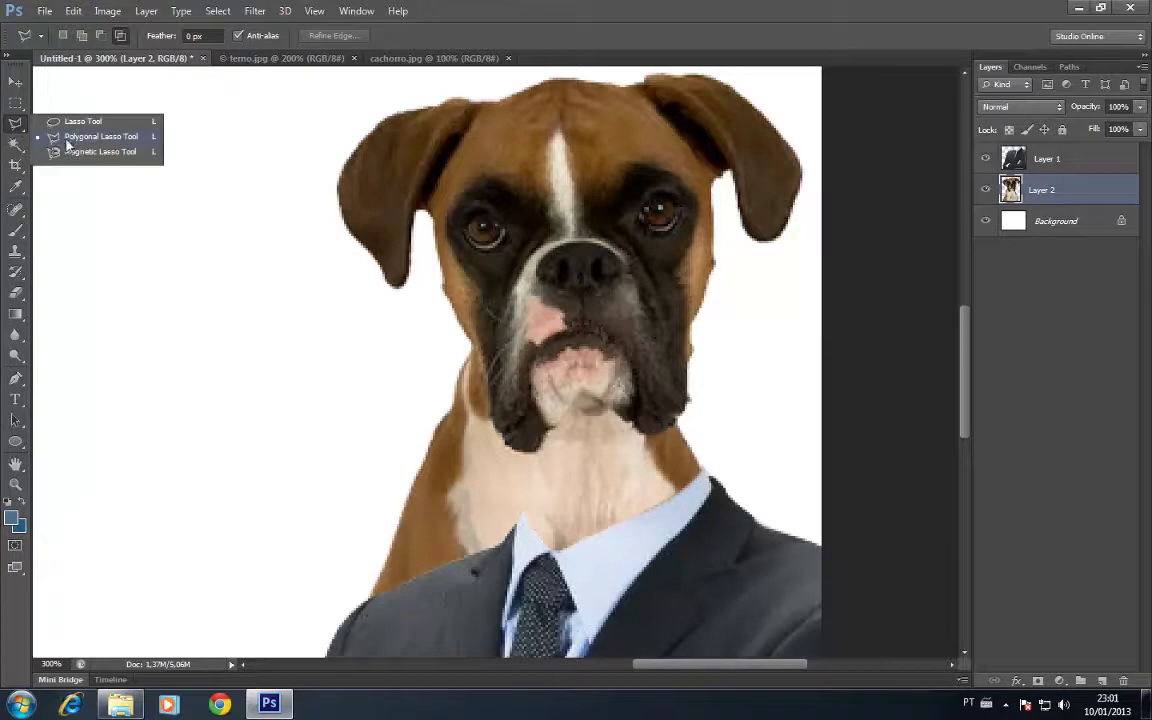
pyautogui.click(66, 141)
pyautogui.click(431, 548)
pyautogui.click(490, 438)
pyautogui.click(593, 509)
pyautogui.click(540, 580)
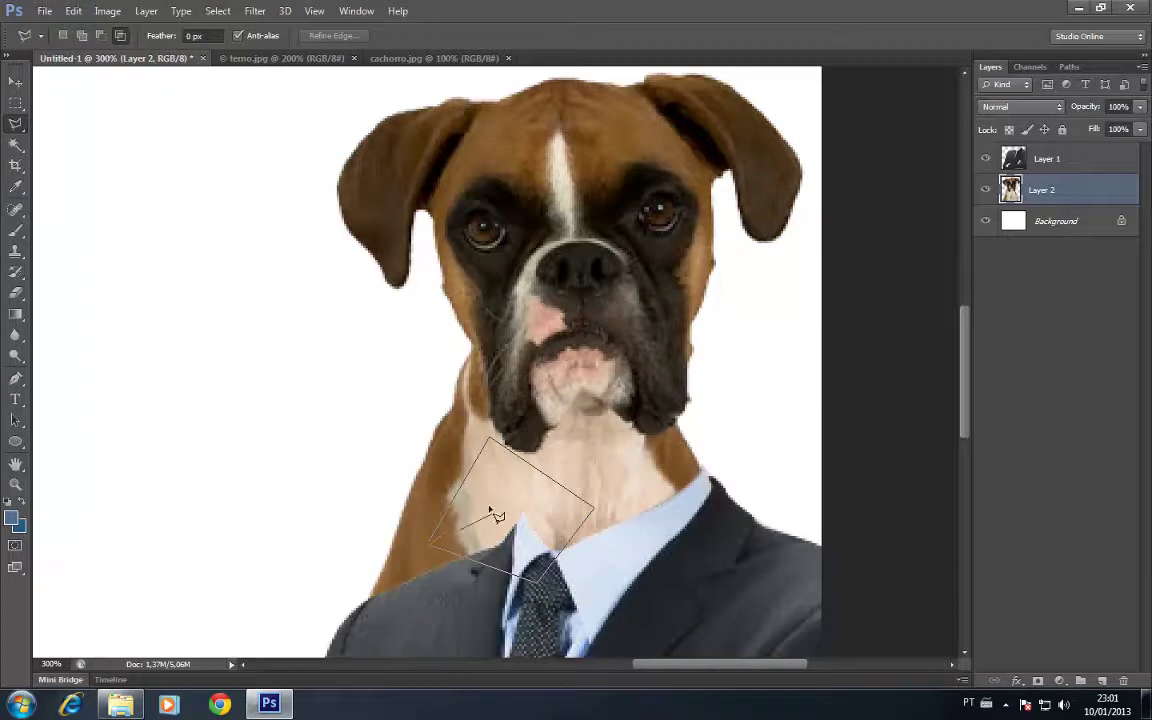
pyautogui.click(432, 547)
pyautogui.hotkey('ctrl', 'd')
# Step: Try a Magnetic Lasso trace along the muzzle from eye to chin, then discard it
pyautogui.rightClick(18, 124)
pyautogui.click(70, 156)
pyautogui.click(454, 204)
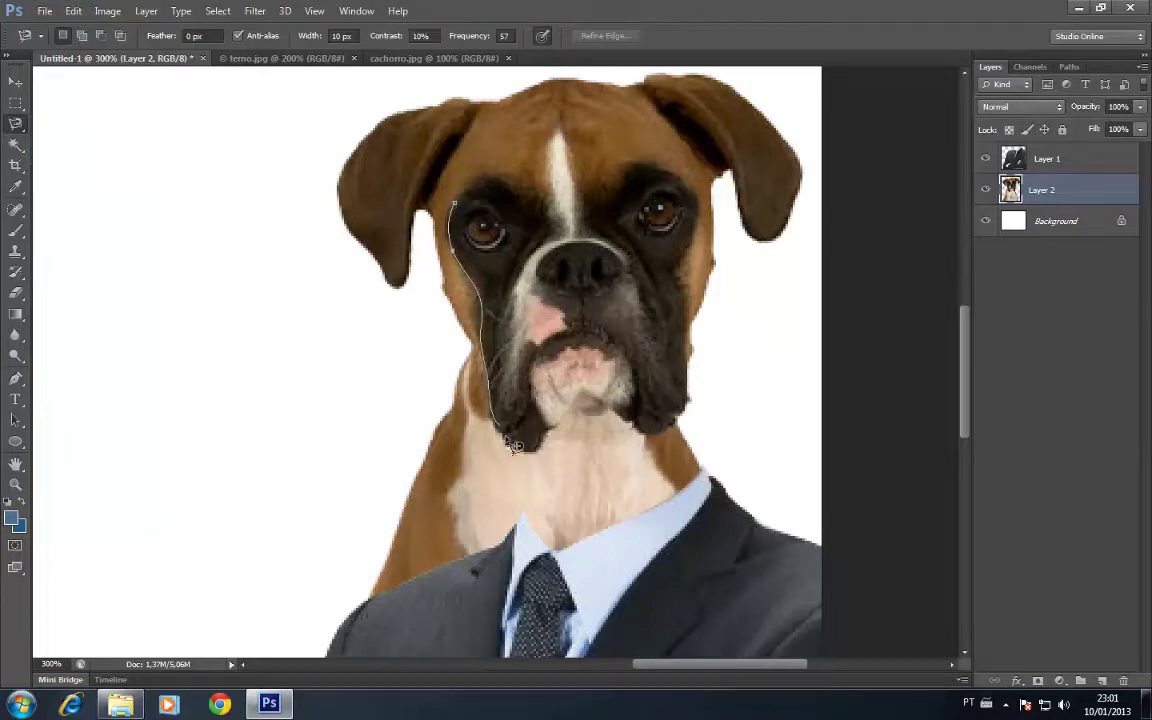
pyautogui.doubleClick(598, 408)
pyautogui.hotkey('ctrl', 'd')
pyautogui.rightClick(14, 124)
pyautogui.click(63, 138)
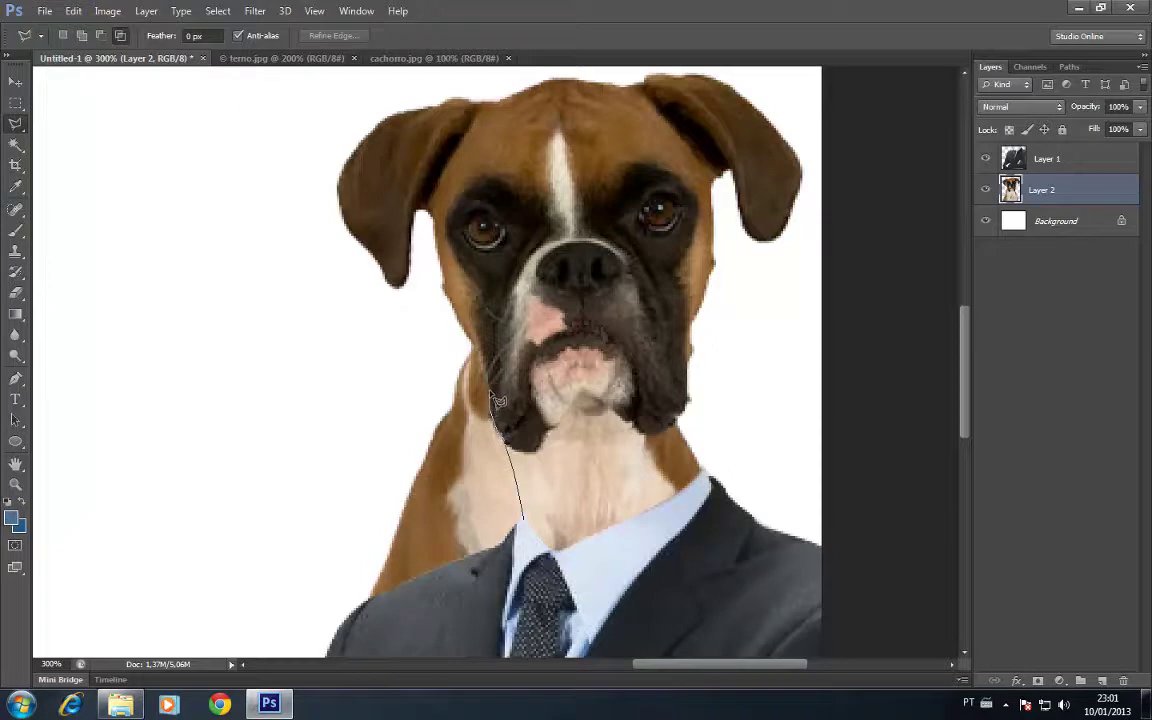
# Step: Delete the stray fur left of the boxer's neck using a Polygonal Lasso selection
pyautogui.click(467, 342)
pyautogui.click(378, 357)
pyautogui.click(297, 475)
pyautogui.click(268, 562)
pyautogui.click(291, 620)
pyautogui.click(414, 630)
pyautogui.click(527, 525)
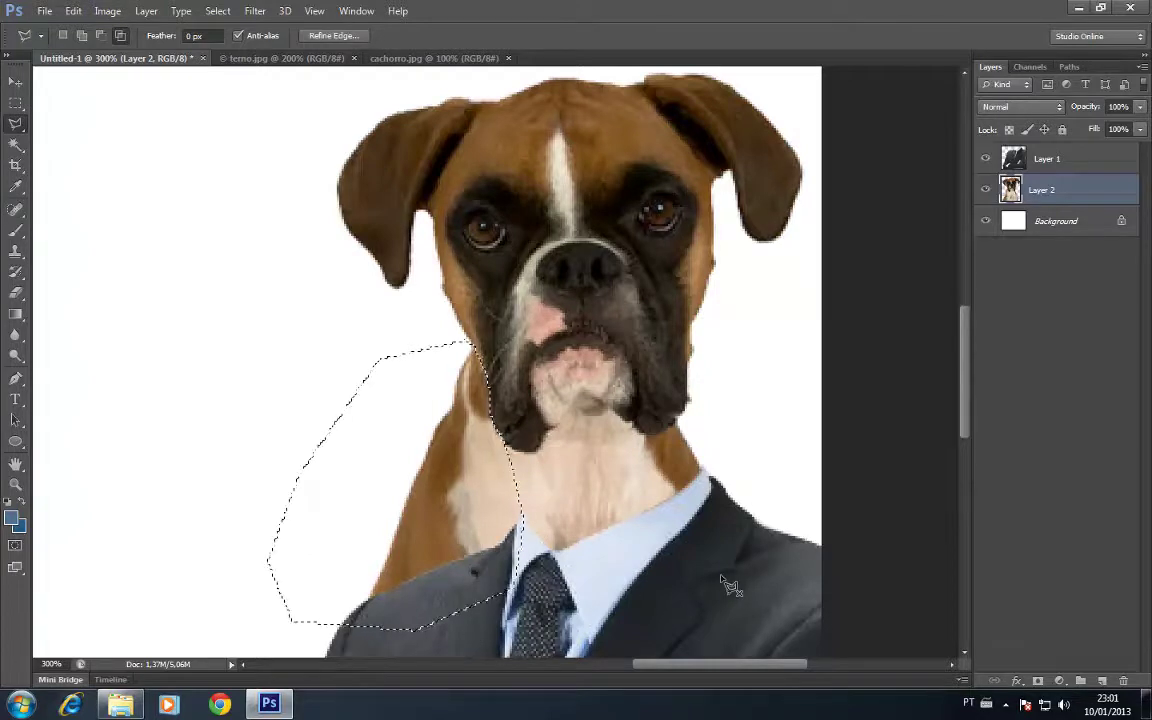
pyautogui.press('Delete')
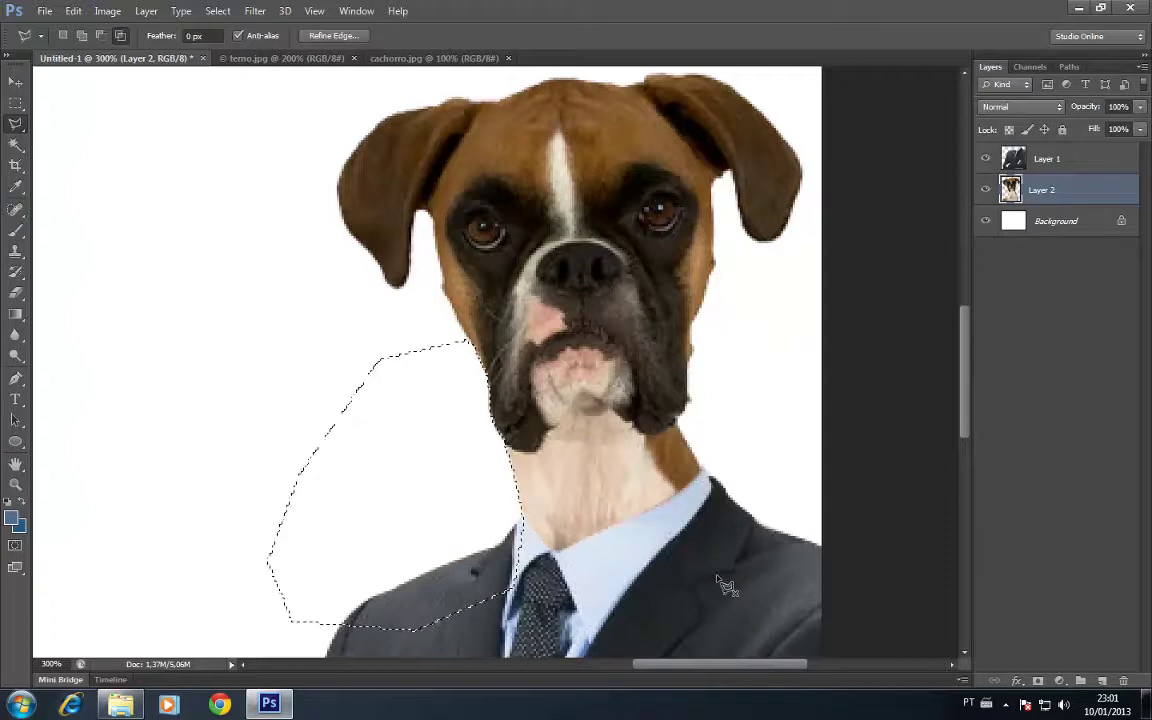
pyautogui.hotkey('ctrl', 'd')
pyautogui.hotkey('ctrl', '-')
pyautogui.hotkey('ctrl', '-')
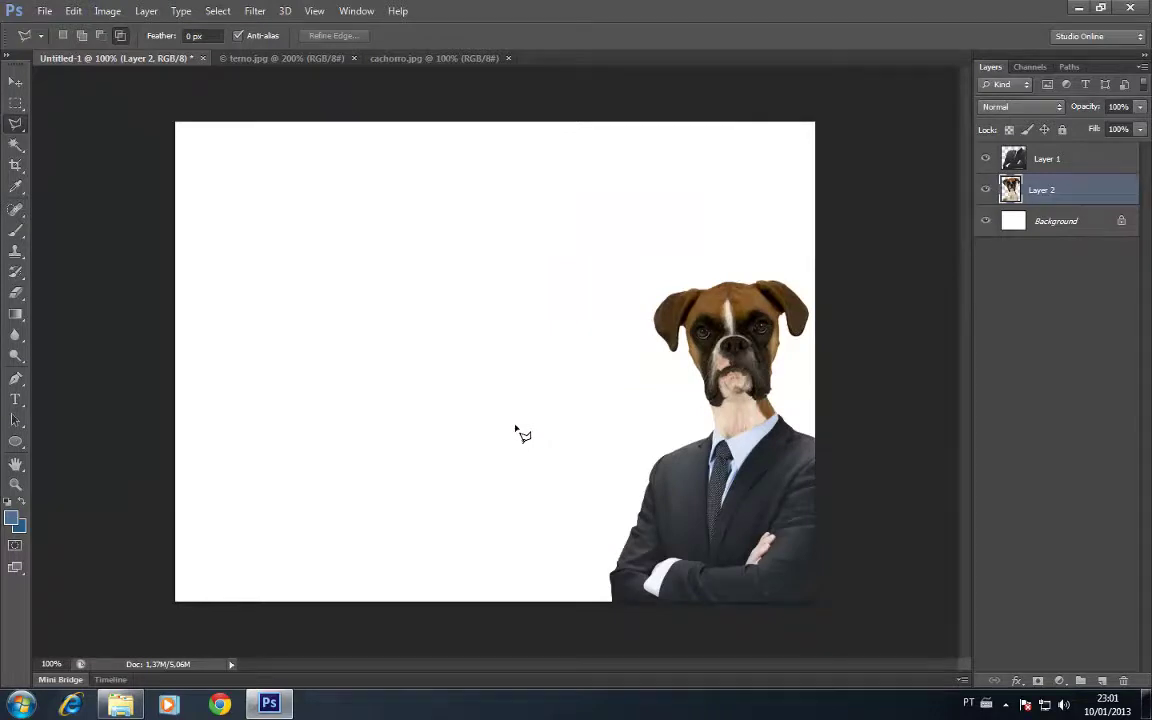
pyautogui.hotkey('ctrl', 'o')
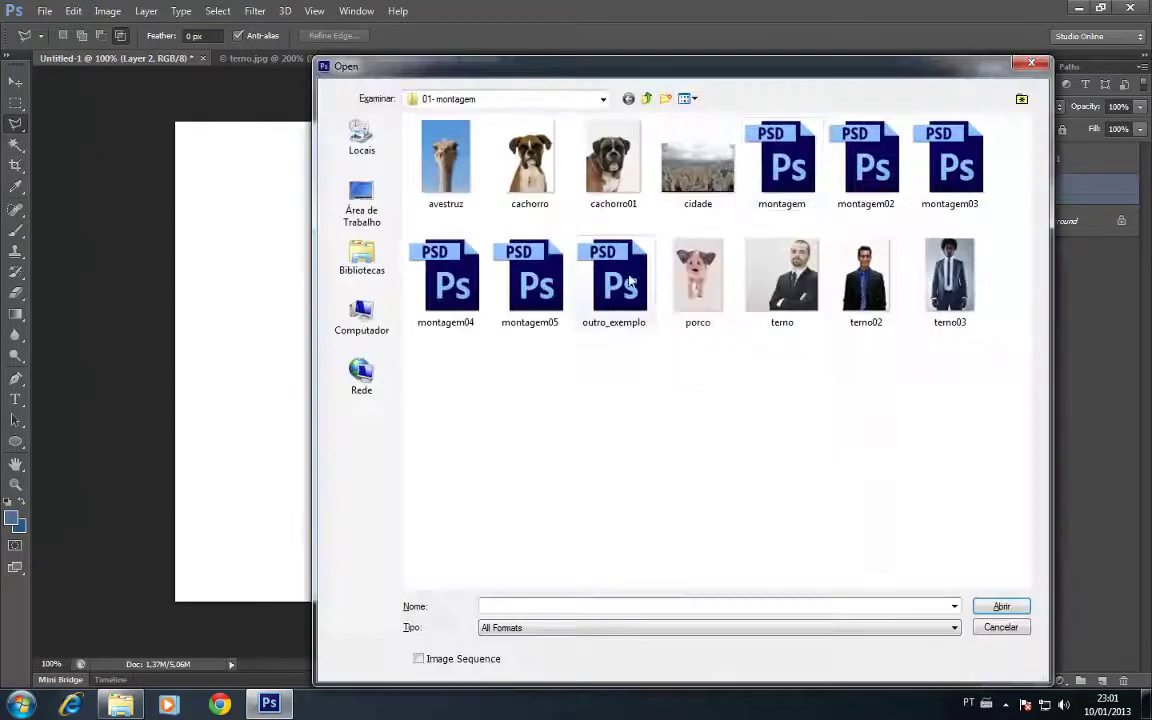
# Step: Open terno02 and trace its headless suit with the Magnetic Lasso
pyautogui.doubleClick(864, 275)
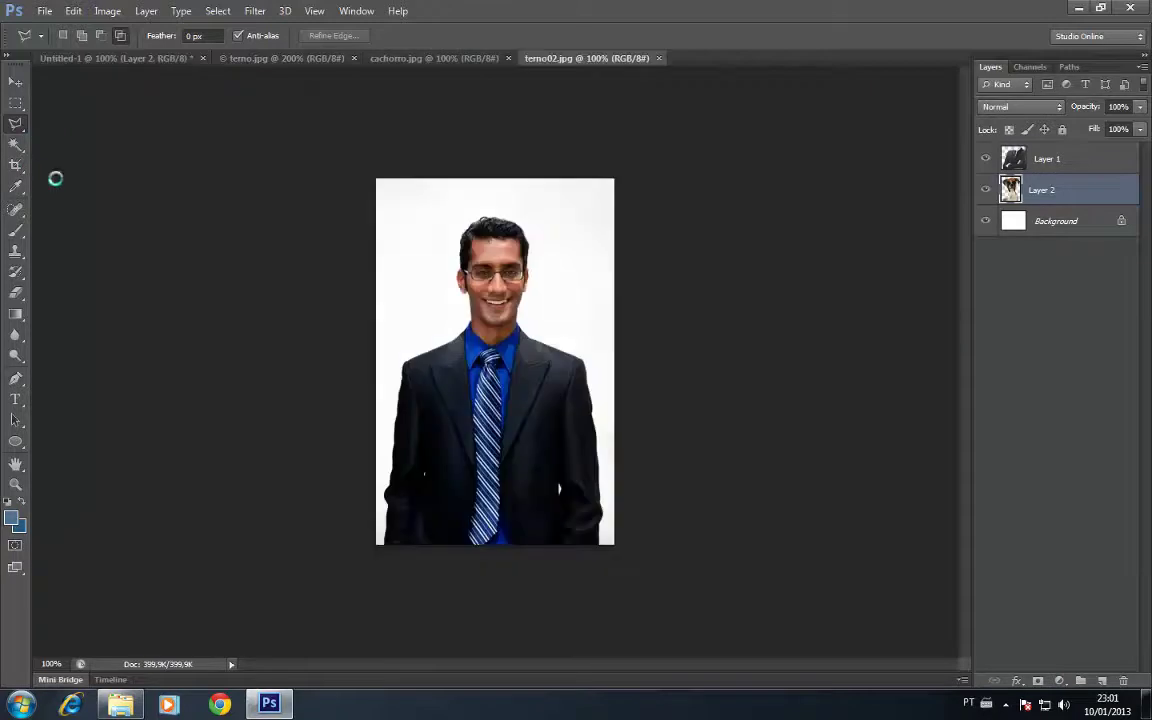
pyautogui.rightClick(15, 126)
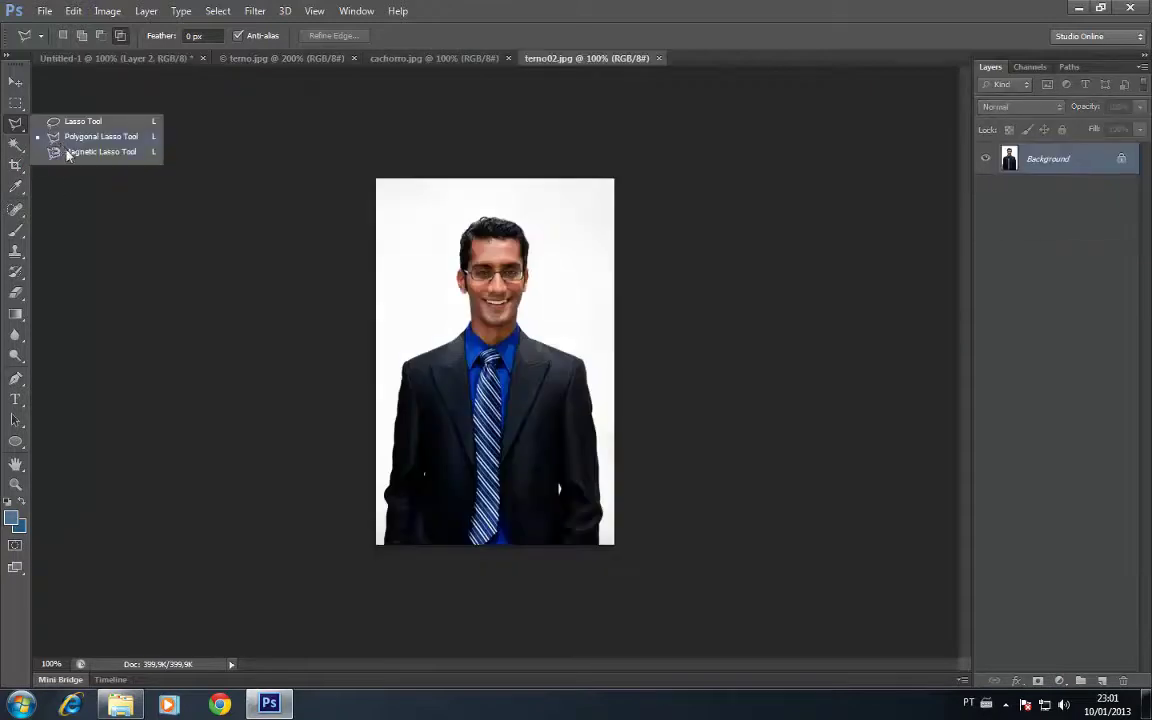
pyautogui.click(68, 152)
pyautogui.hotkey('ctrl', '+')
pyautogui.scroll(-1, 391, 239)
pyautogui.scroll(-4, 395, 330)
pyautogui.click(313, 604)
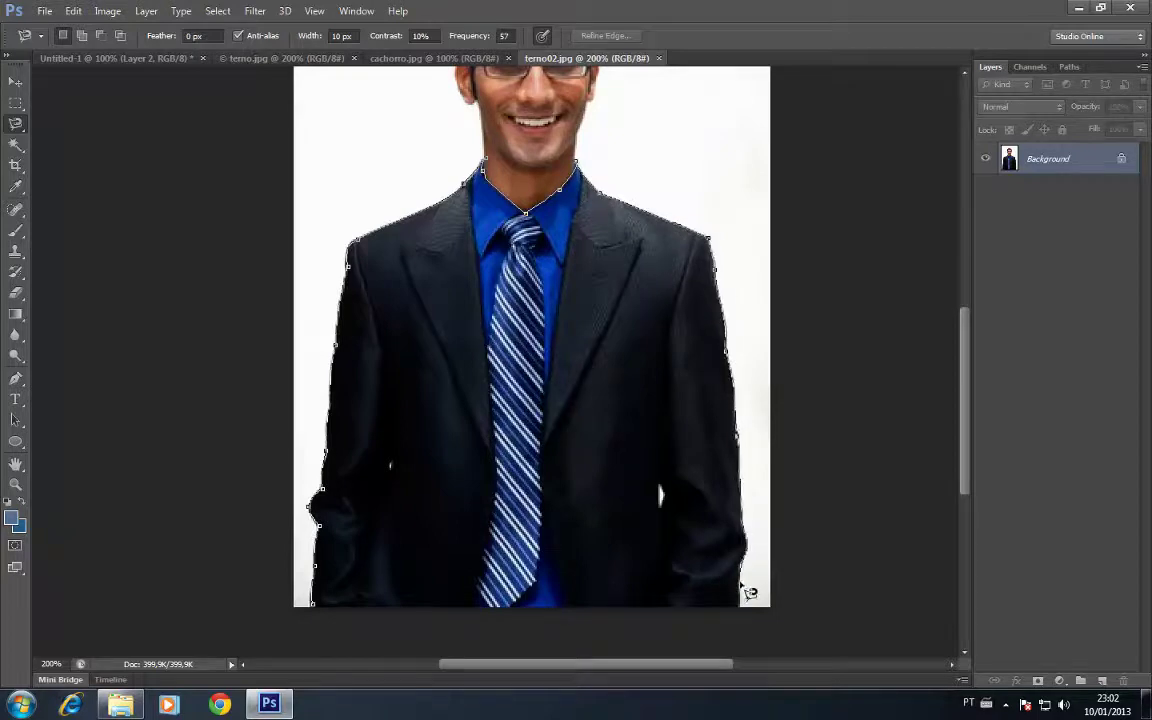
pyautogui.click(323, 614)
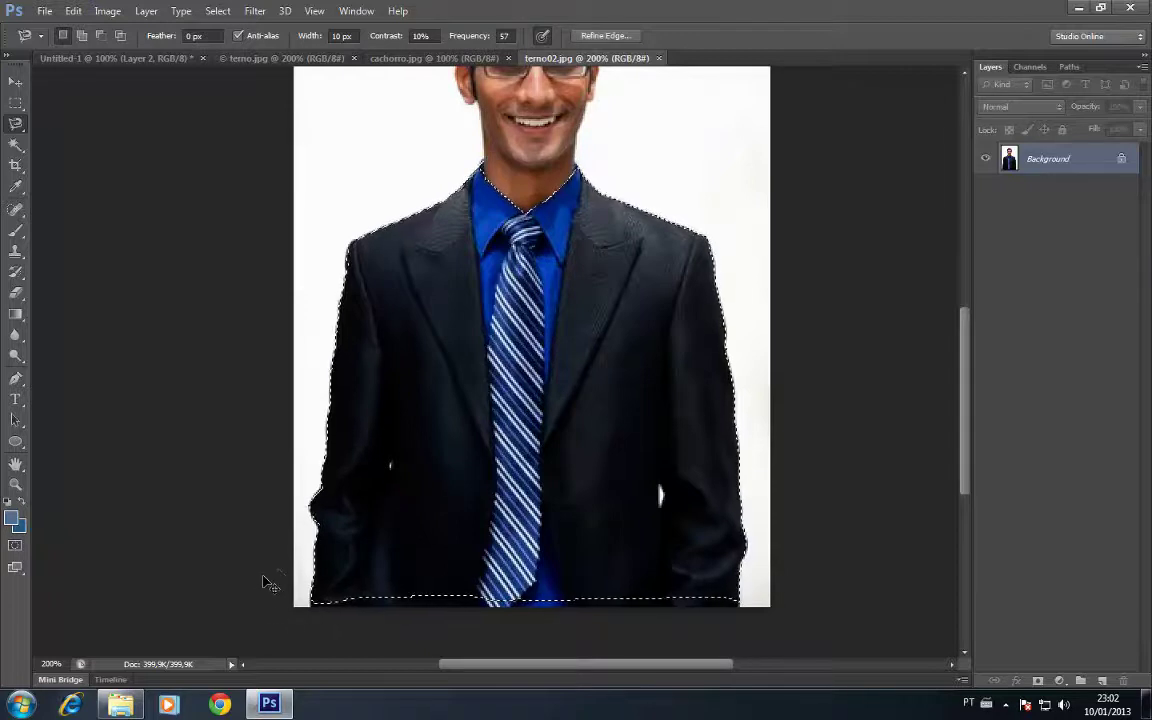
# Step: Paste the suit as Layer 3 at the canvas bottom left of the boxer, then open porco.jpg
pyautogui.click(113, 58)
pyautogui.hotkey('ctrl', 'v')
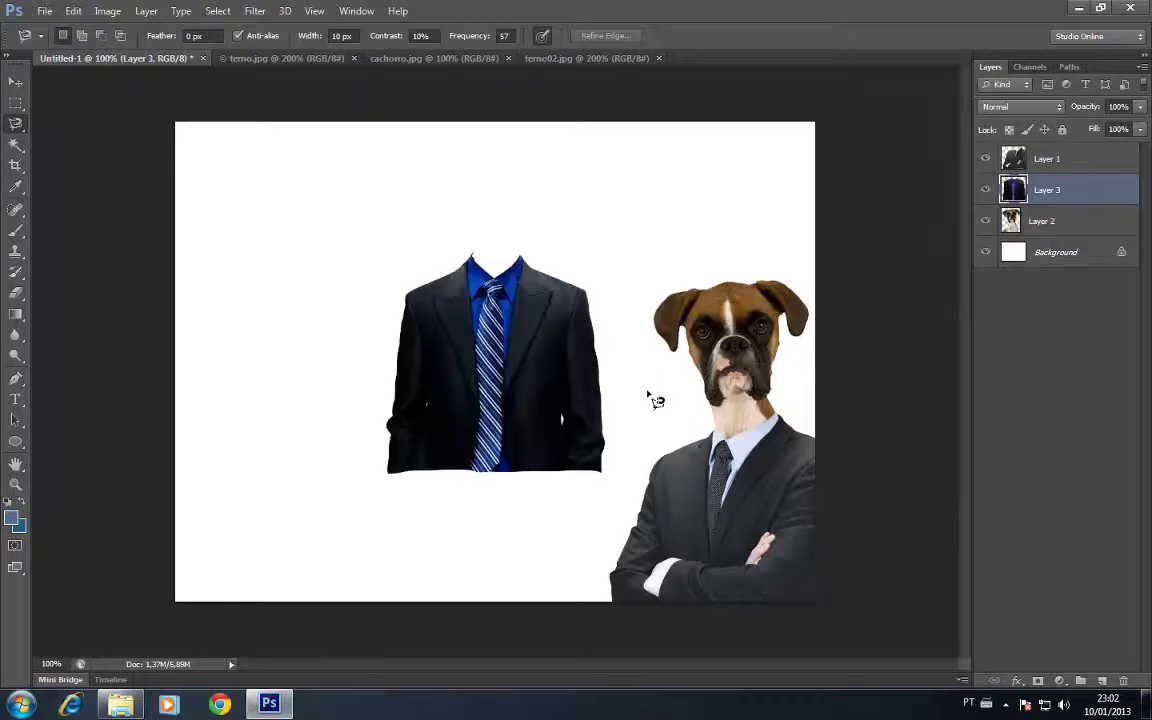
pyautogui.click(15, 81)
pyautogui.moveTo(449, 351); pyautogui.dragTo(499, 518)
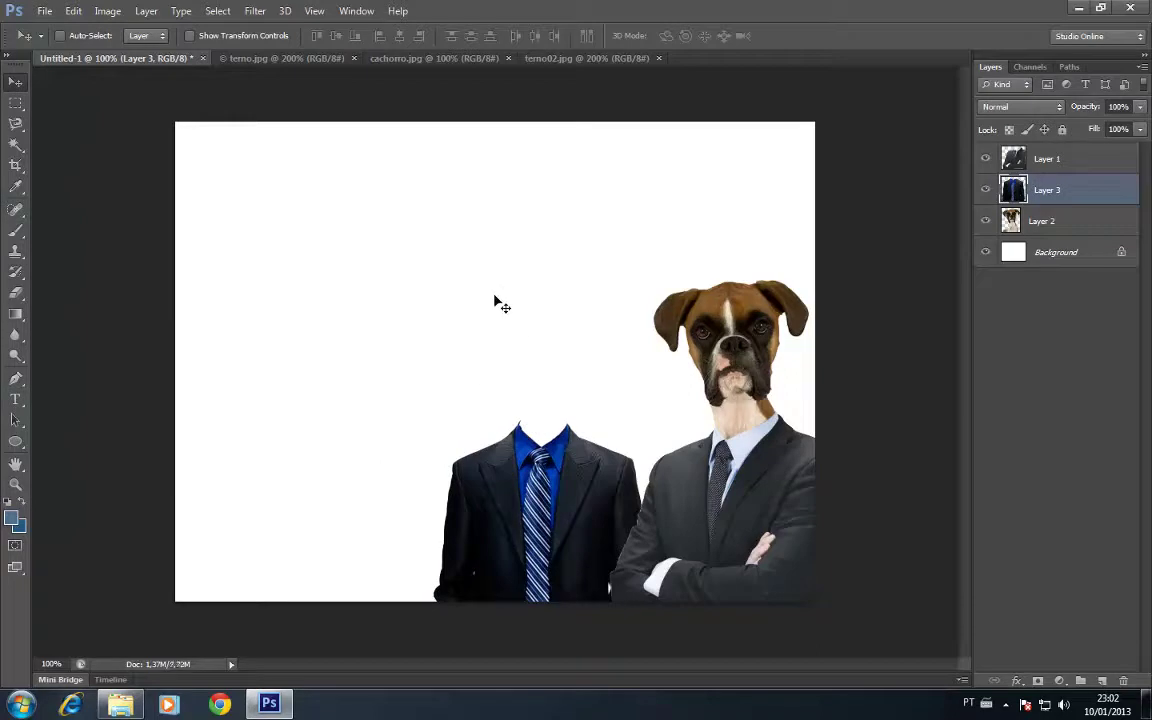
pyautogui.hotkey('ctrl', 'o')
pyautogui.doubleClick(694, 283)
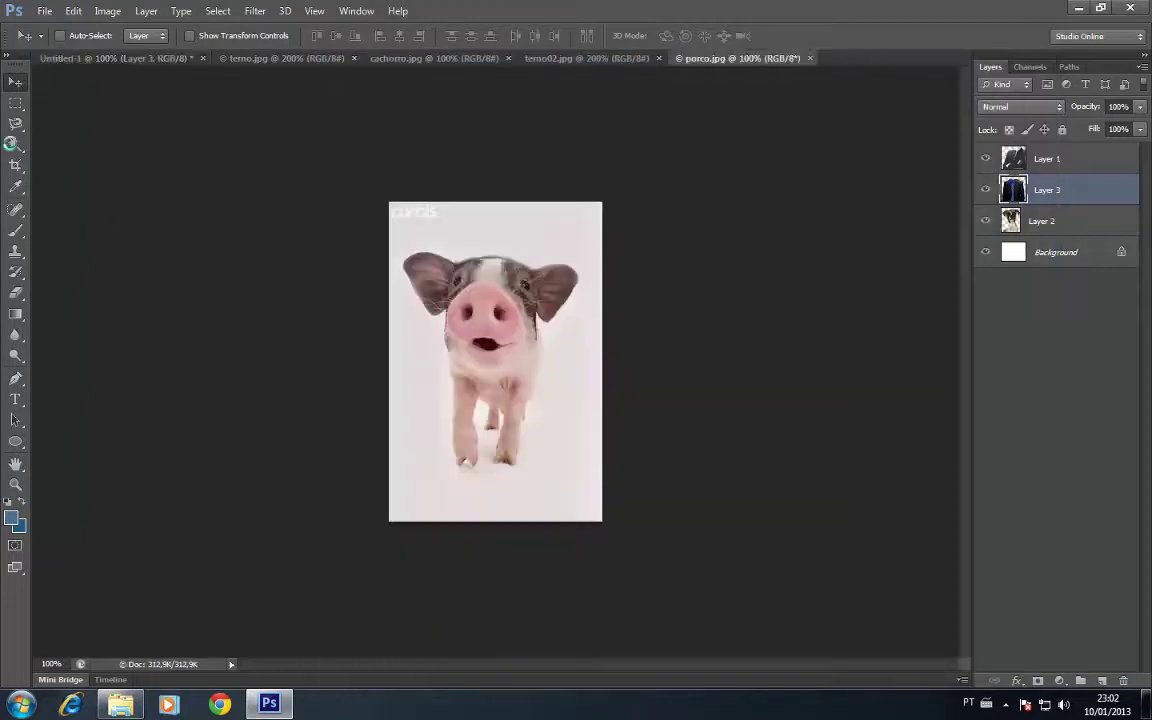
# Step: Select the pig photo's white background with the Magic Wand at tolerance 20
pyautogui.click(16, 145)
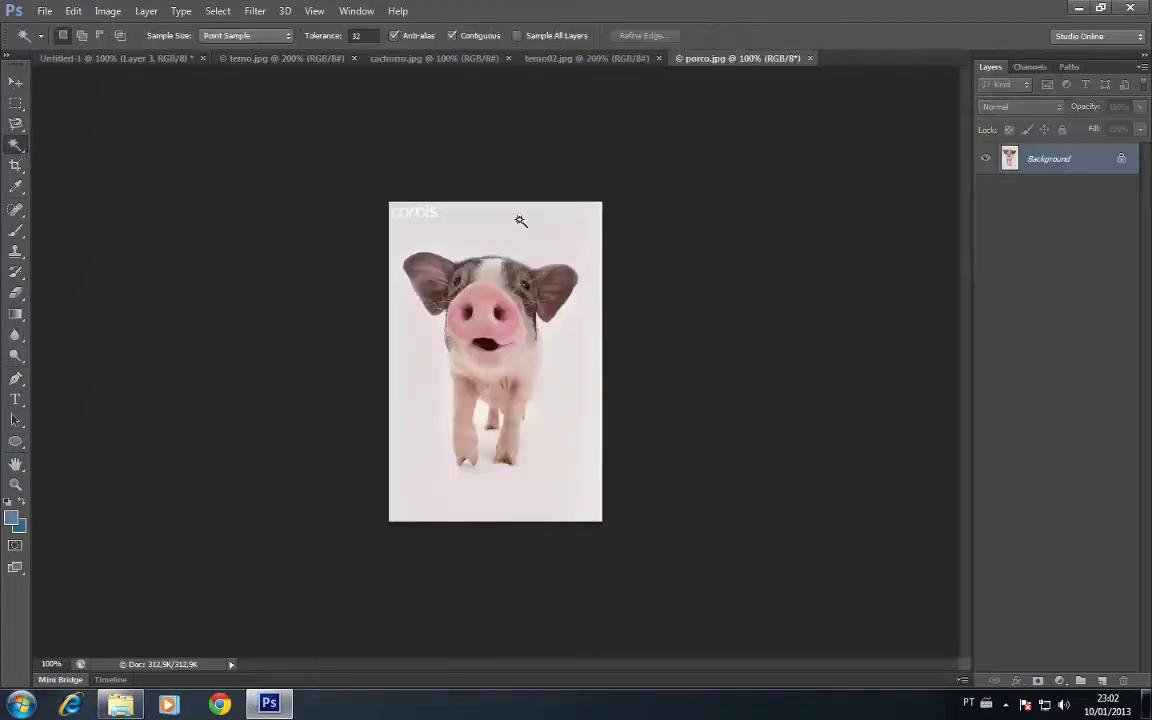
pyautogui.hotkey('ctrl', '+')
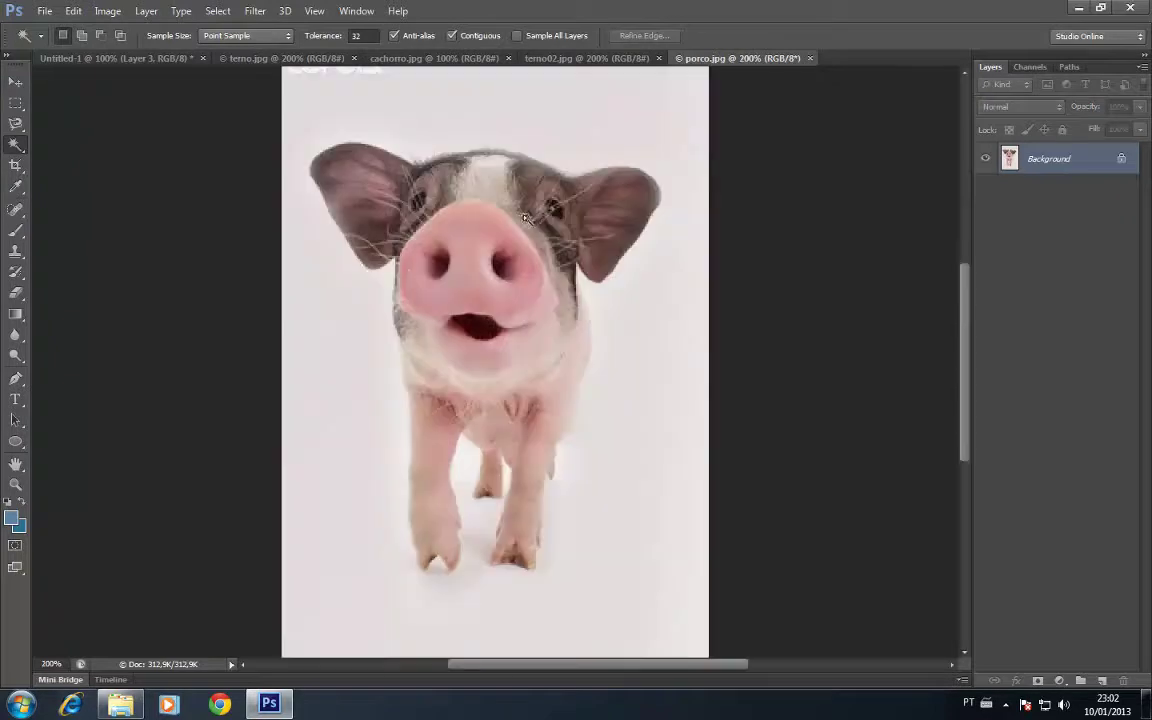
pyautogui.scroll(2, 520, 220)
pyautogui.scroll(2, 493, 182)
pyautogui.click(493, 182)
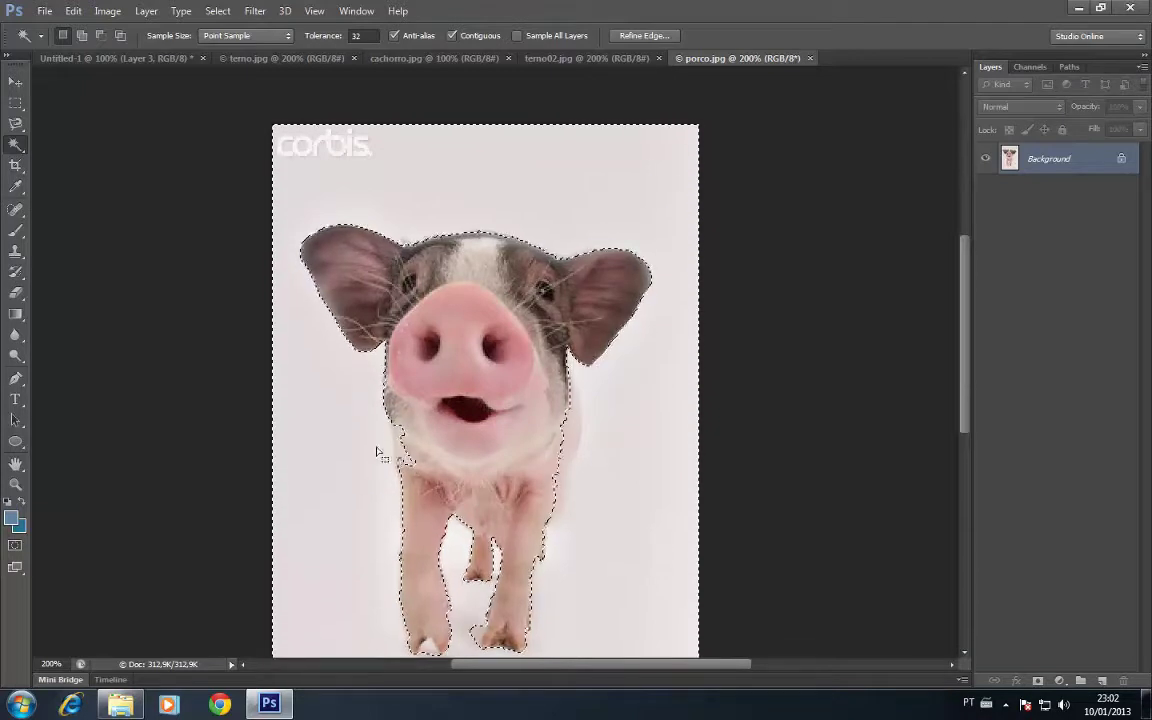
pyautogui.hotkey('ctrl', 'd')
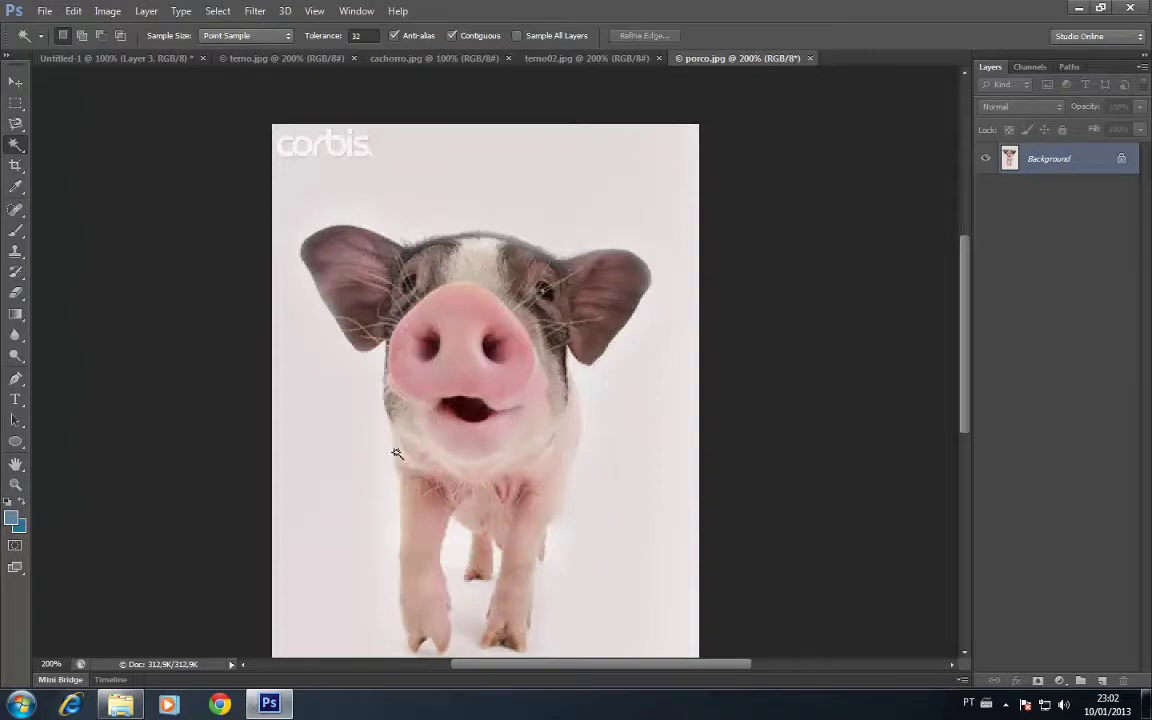
pyautogui.click(362, 35)
pyautogui.write('25')
pyautogui.click(358, 386)
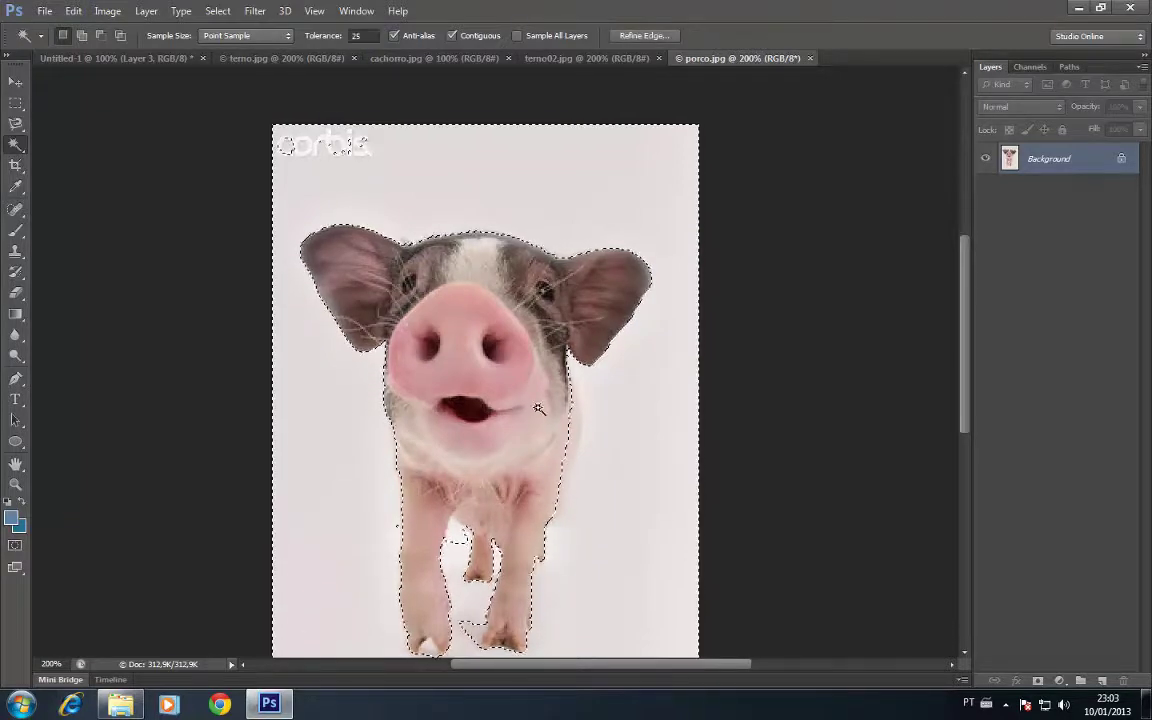
pyautogui.hotkey('ctrl', 'd')
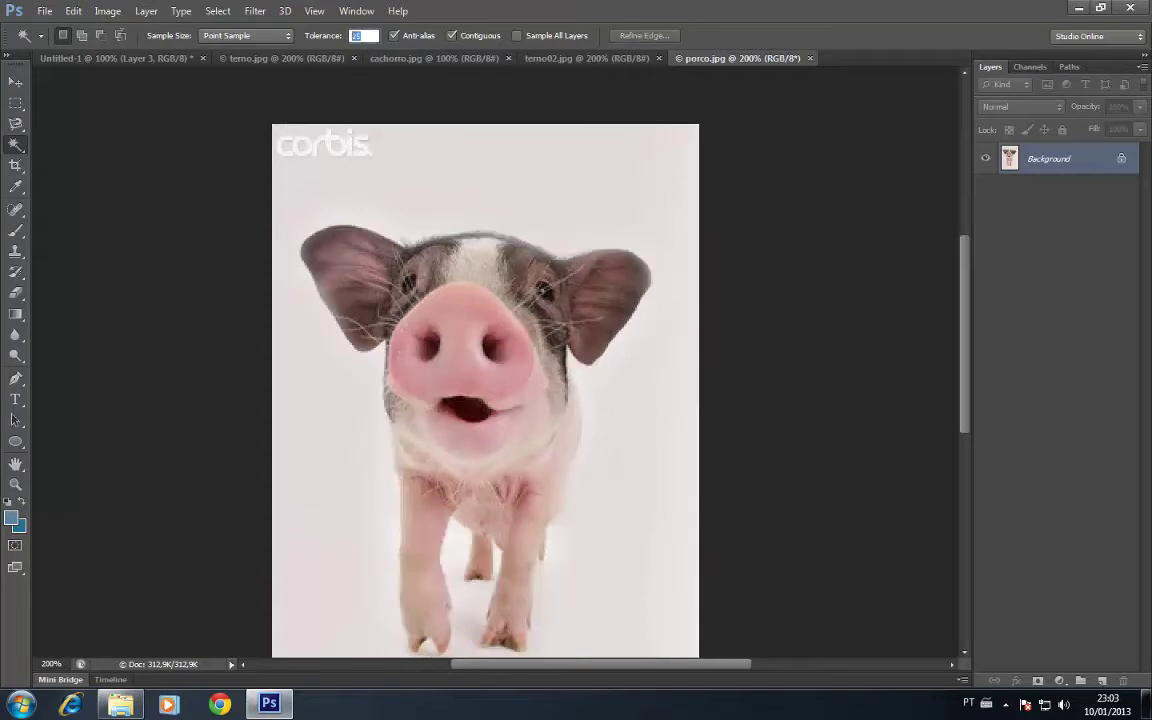
pyautogui.write('20')
pyautogui.click(612, 428)
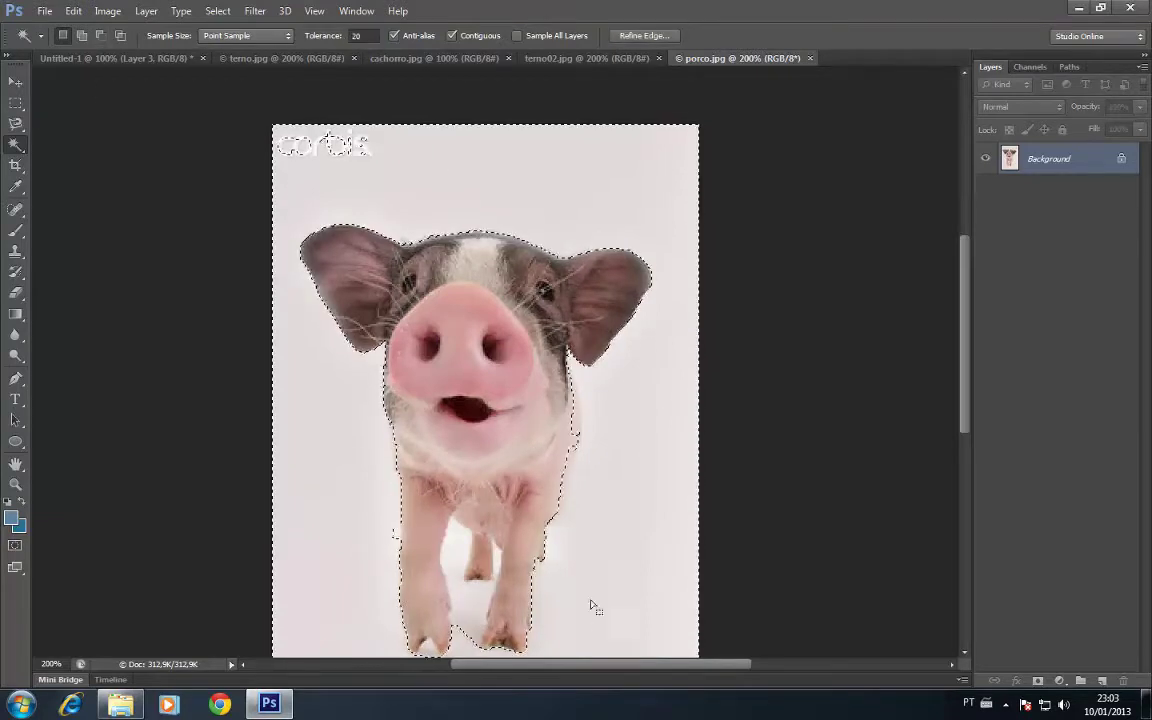
# Step: Invert the selection to the pig and paste it into the composite as Layer 4
pyautogui.click(217, 10)
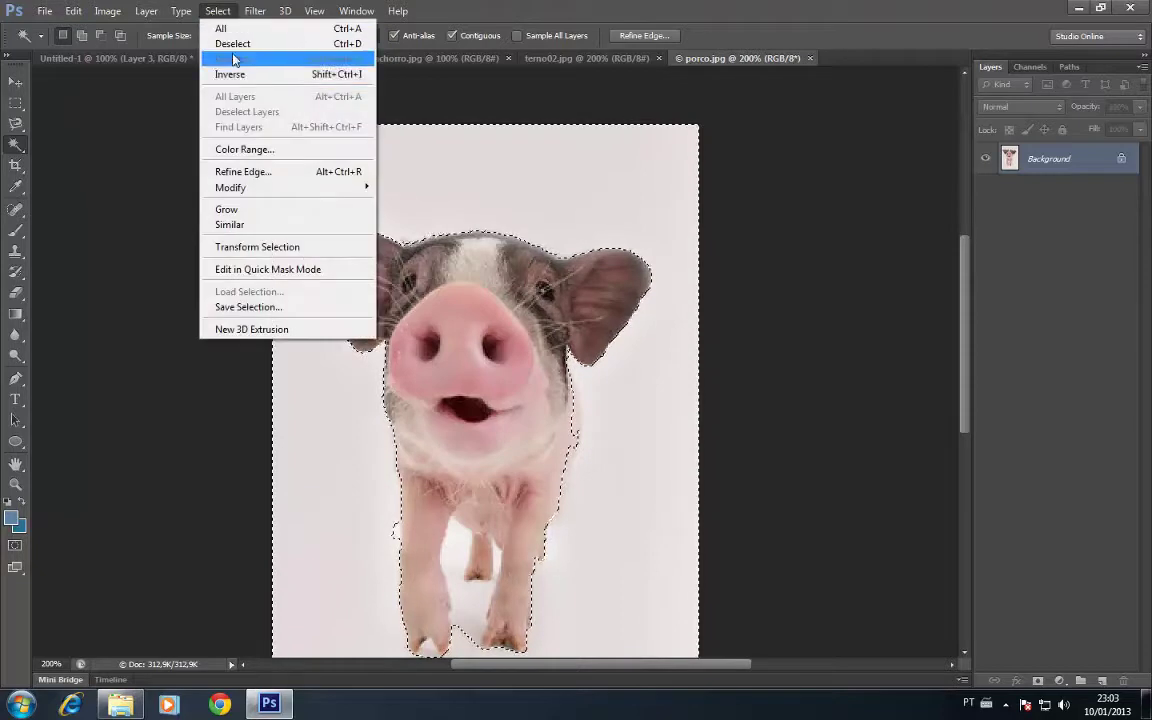
pyautogui.click(230, 75)
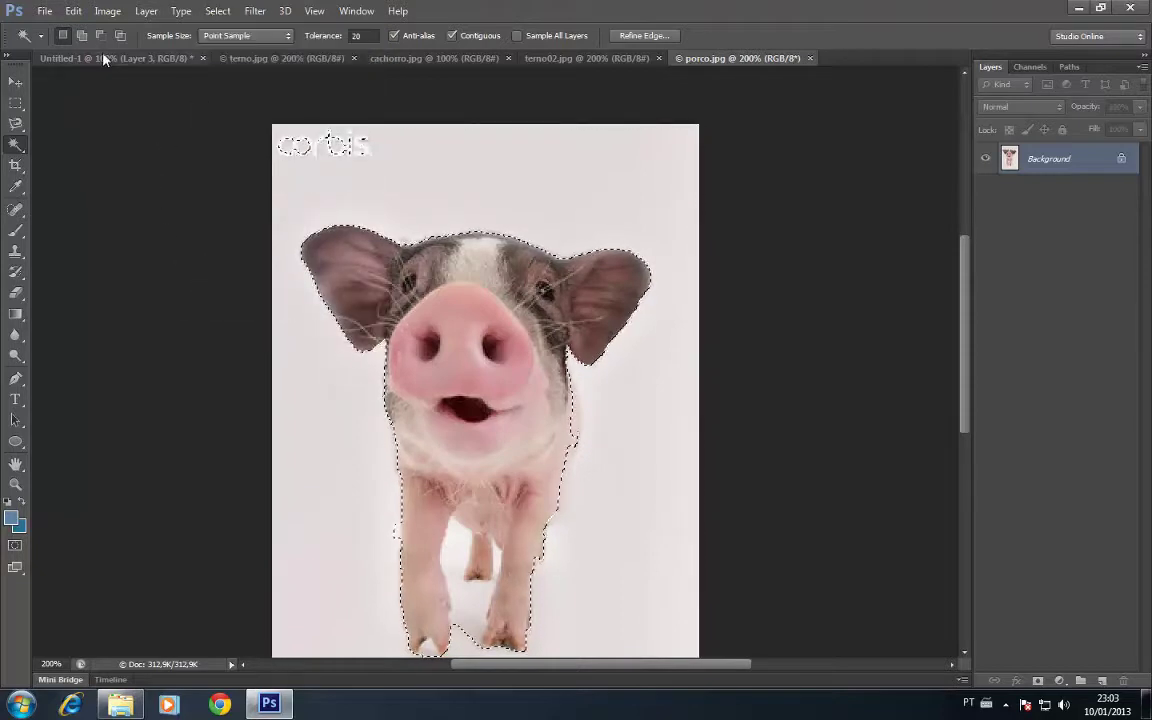
pyautogui.click(92, 52)
pyautogui.hotkey('ctrl', 'v')
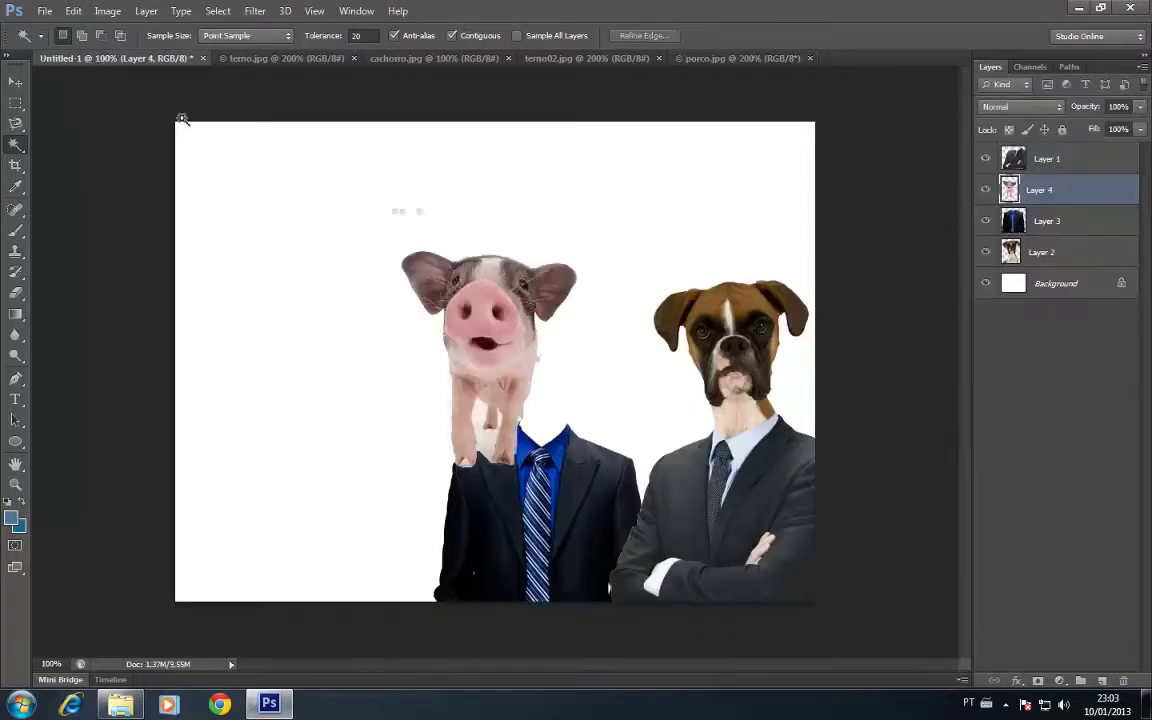
# Step: Move the pig layer beneath the suits, over the headless striped-tie suit
pyautogui.click(15, 81)
pyautogui.moveTo(486, 331); pyautogui.dragTo(546, 392)
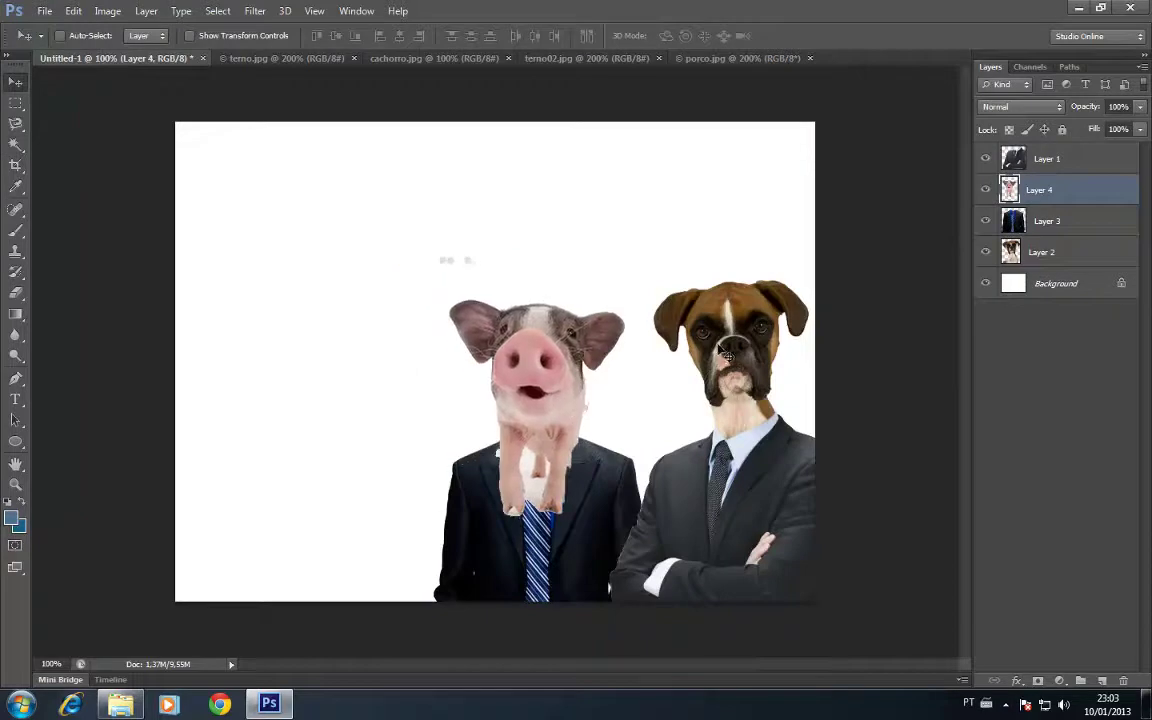
pyautogui.moveTo(1000, 192); pyautogui.dragTo(1060, 266)
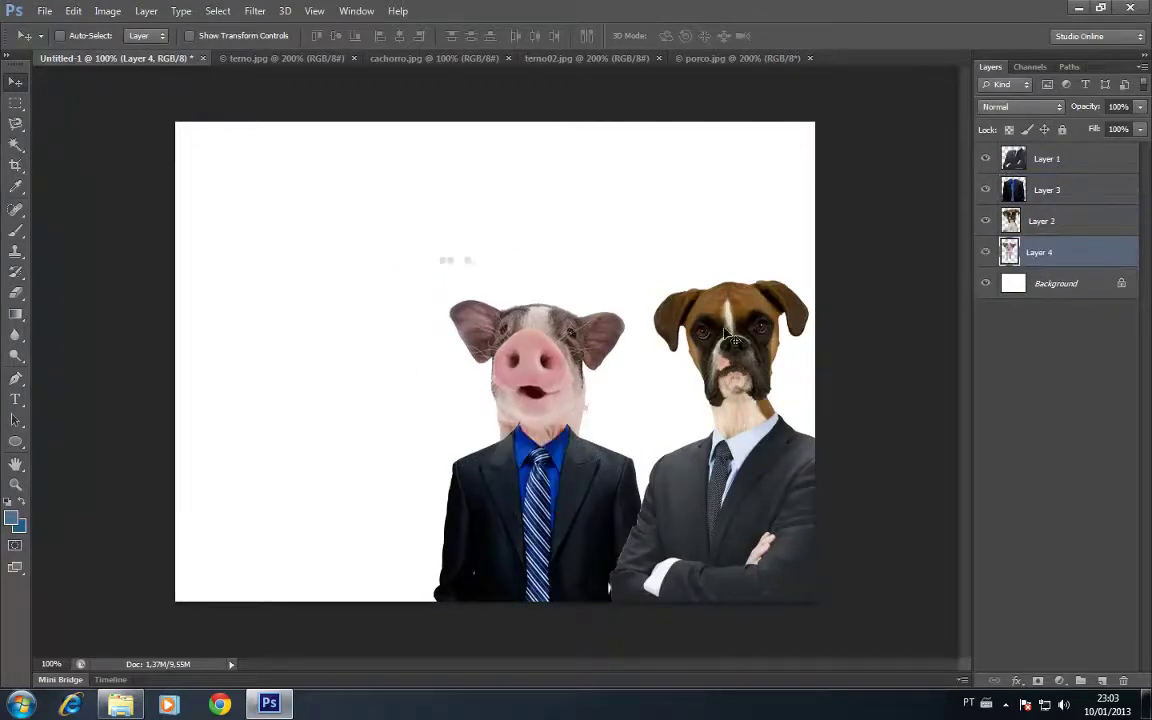
pyautogui.moveTo(556, 380); pyautogui.dragTo(551, 370)
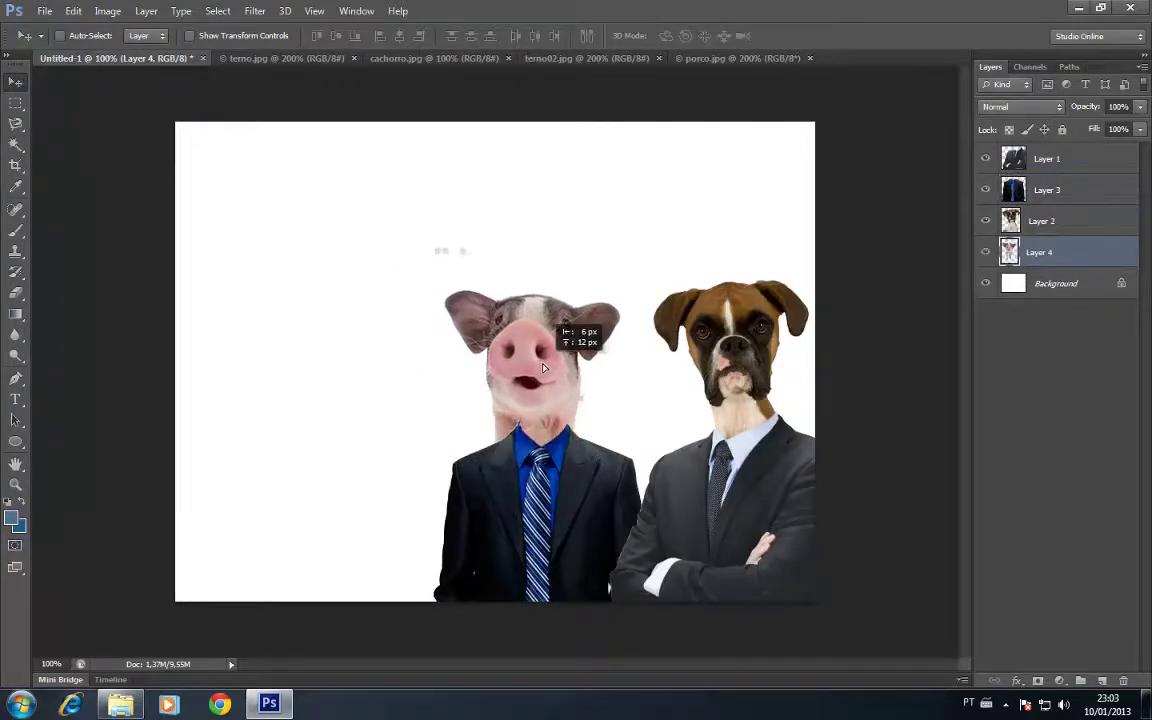
# Step: Delete the stray specks above the pig with a rectangular selection
pyautogui.click(15, 102)
pyautogui.moveTo(405, 227); pyautogui.dragTo(498, 262)
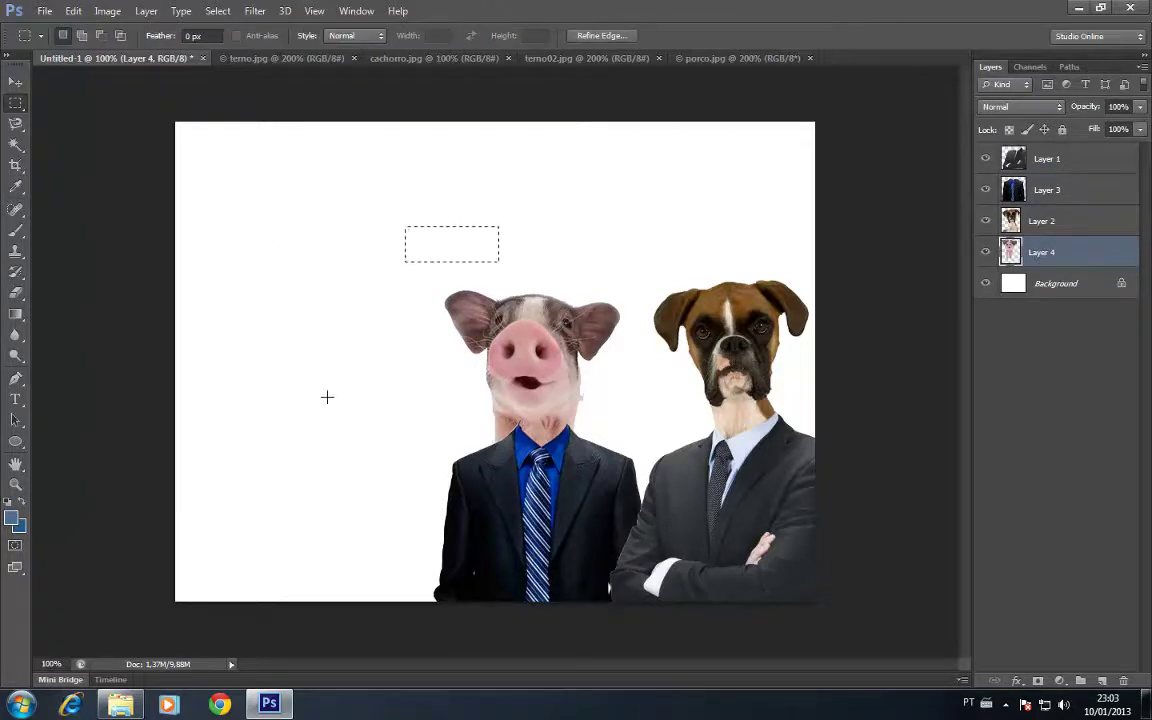
pyautogui.click(547, 358)
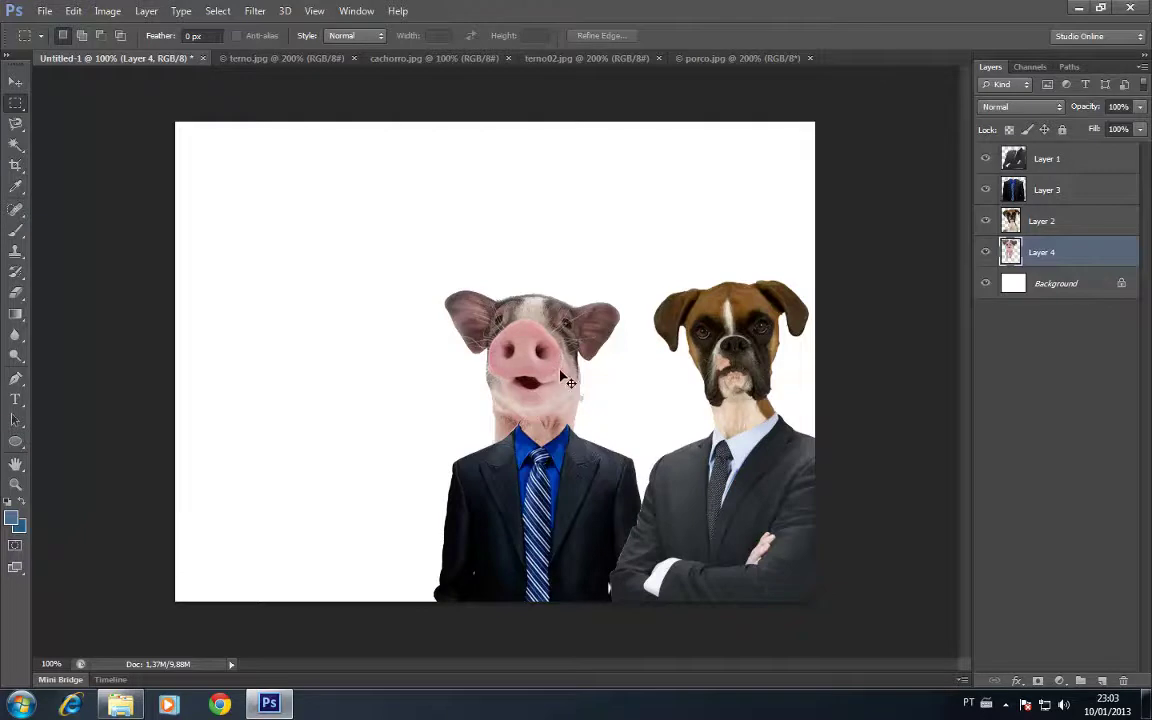
# Step: Scale the pig to about 74% with its head resting on the left collar
pyautogui.hotkey('ctrl', 't')
pyautogui.moveTo(444, 291); pyautogui.dragTo(500, 367)
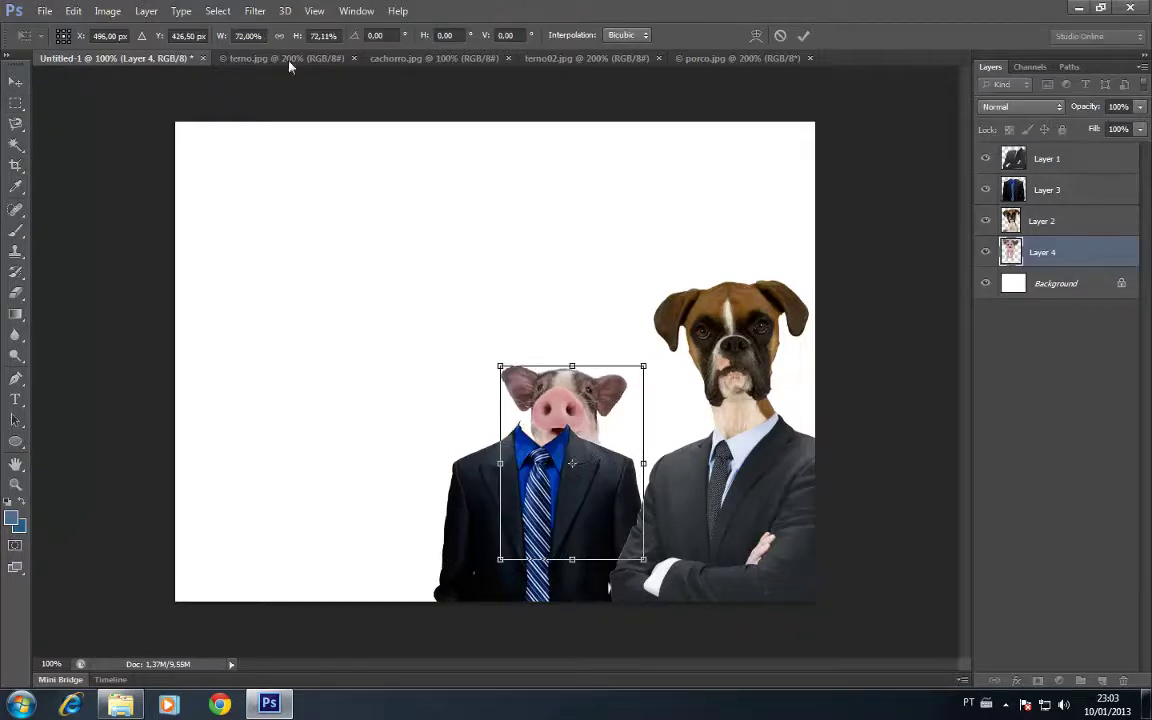
pyautogui.hotkey('ctrl', '+')
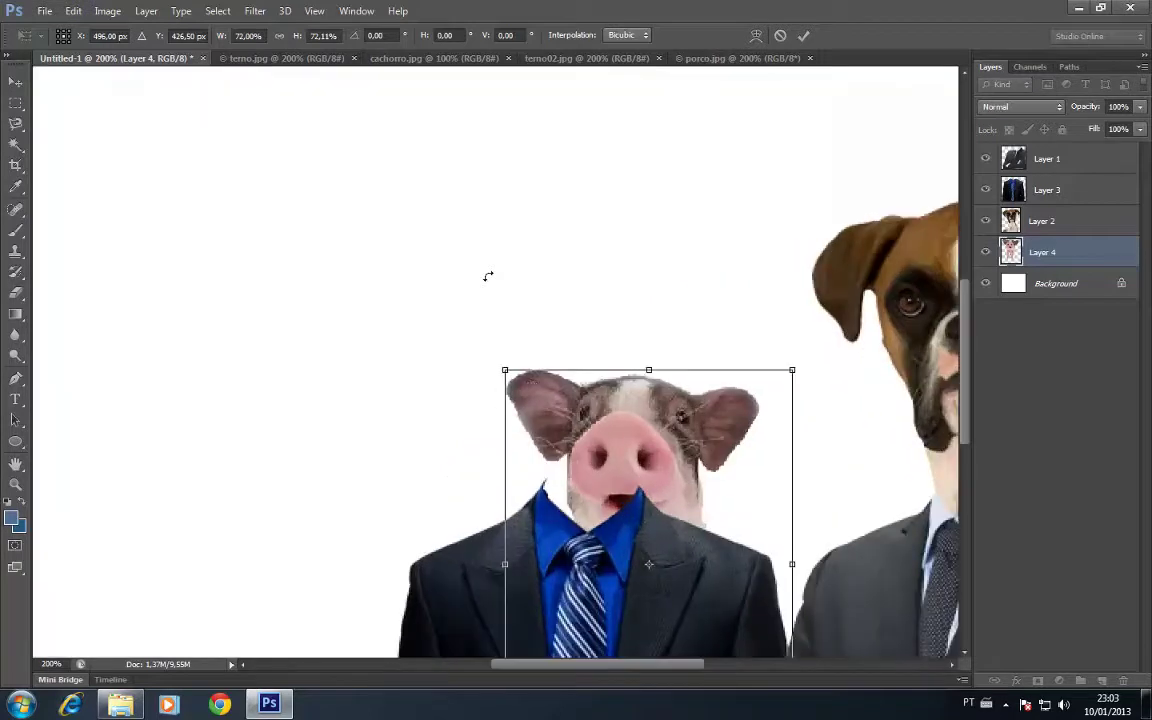
pyautogui.moveTo(563, 450); pyautogui.dragTo(513, 397)
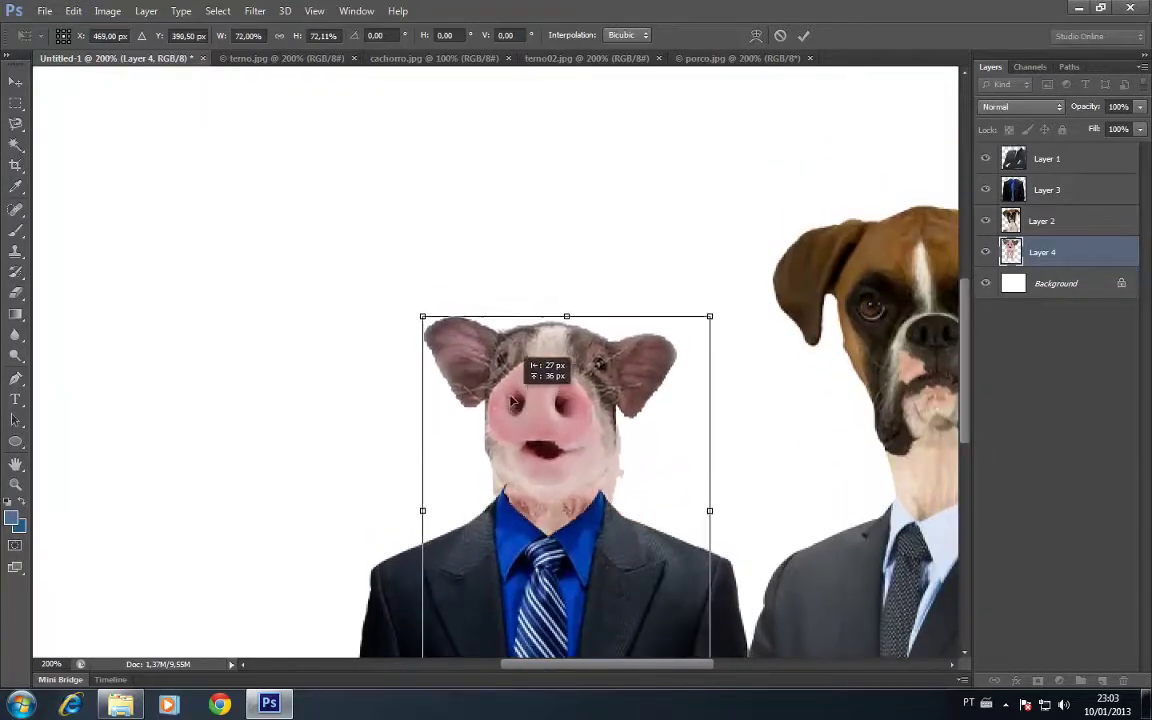
pyautogui.moveTo(512, 398); pyautogui.dragTo(512, 396)
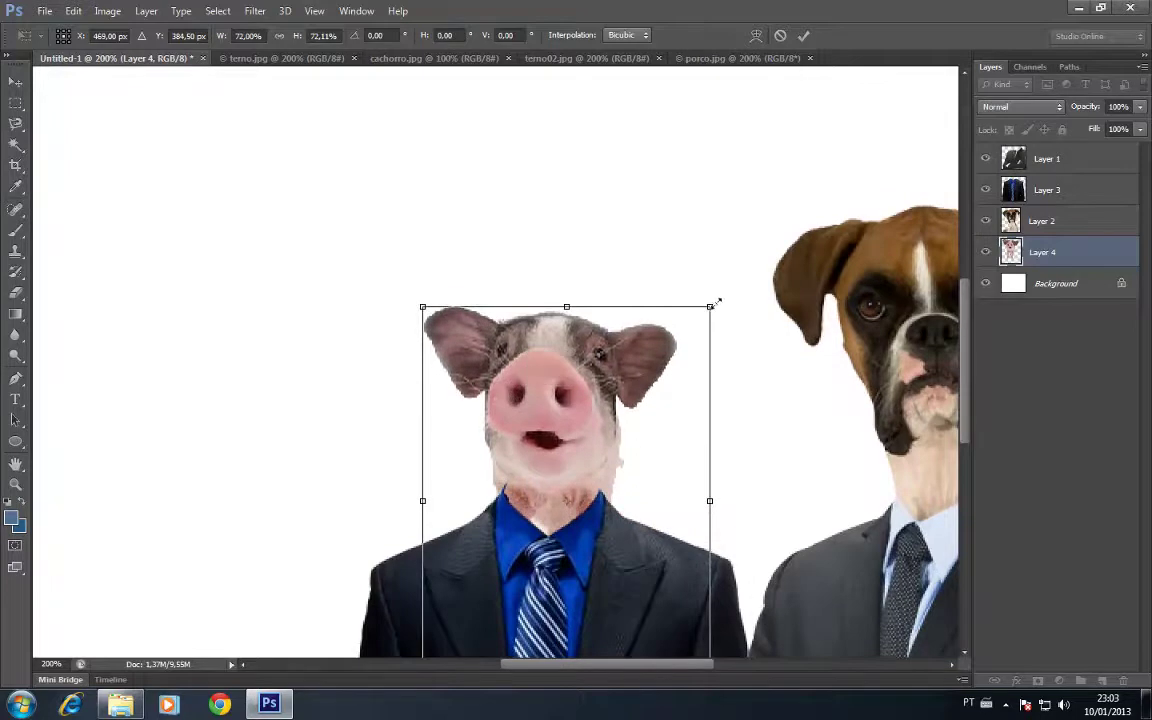
pyautogui.moveTo(715, 302); pyautogui.dragTo(721, 300)
pyautogui.moveTo(617, 377); pyautogui.dragTo(619, 391)
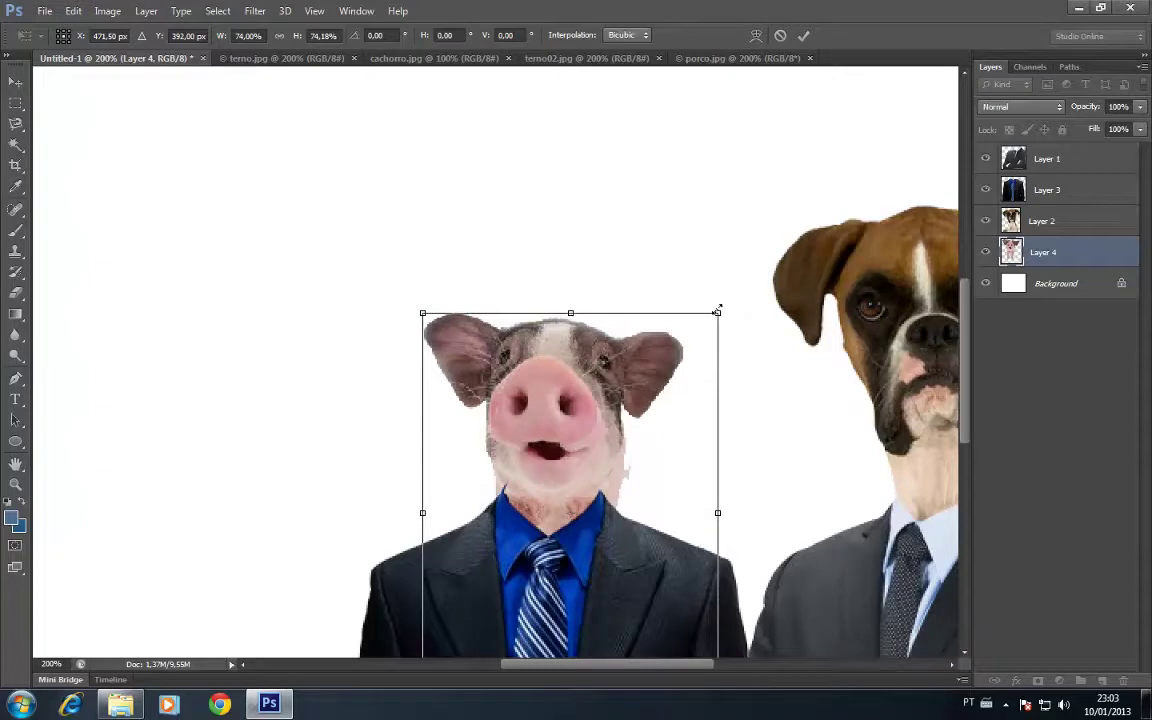
pyautogui.press('Return')
pyautogui.hotkey('ctrl', '+')
pyautogui.hotkey('ctrl', '+')
# Step: Set up the Eraser on Layer 3 with a 10 px brush and adjusted hardness
pyautogui.scroll(-3, 638, 296)
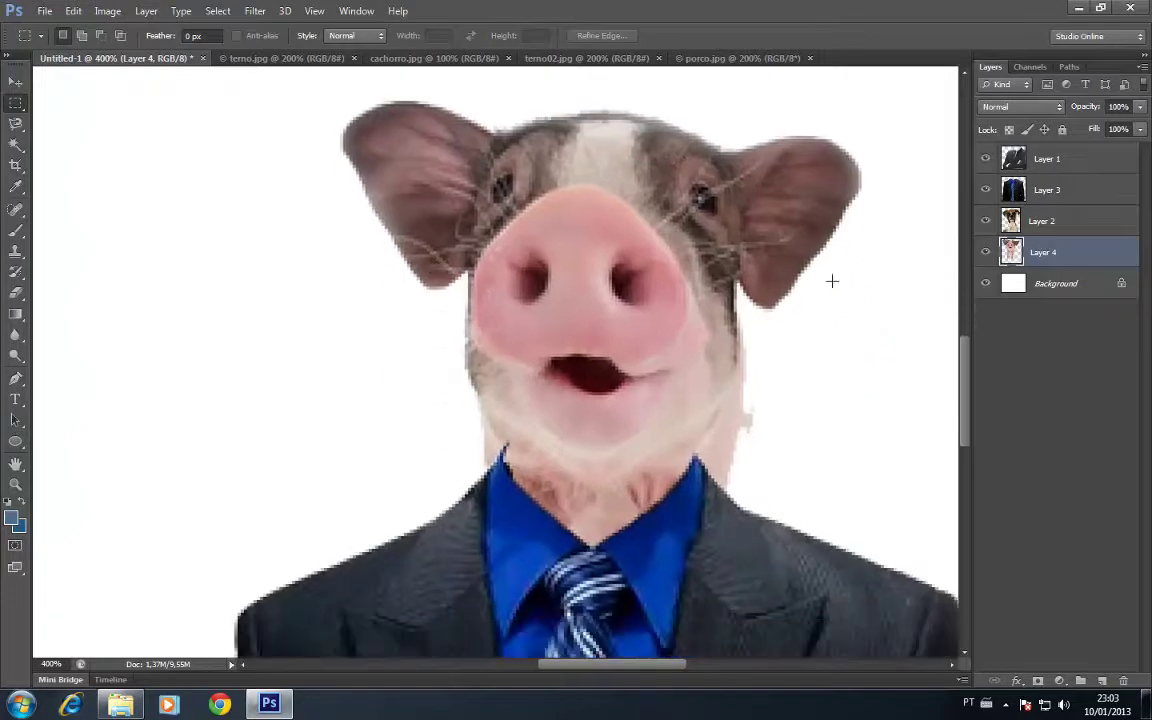
pyautogui.click(1025, 189)
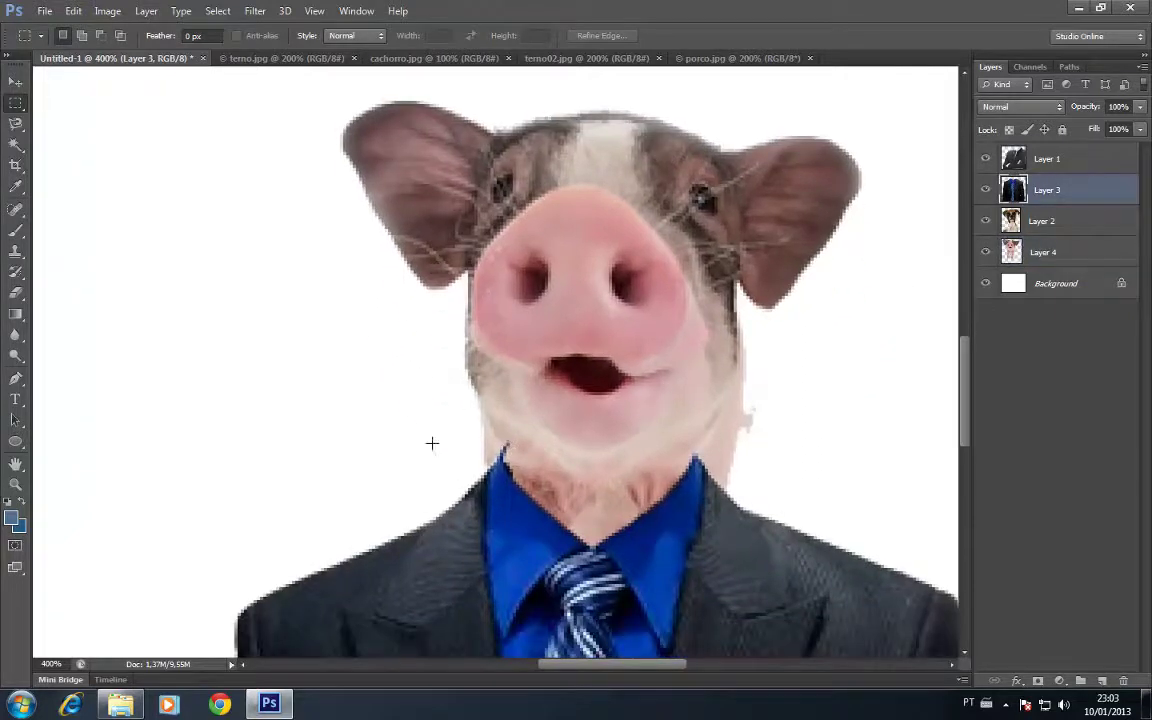
pyautogui.click(15, 292)
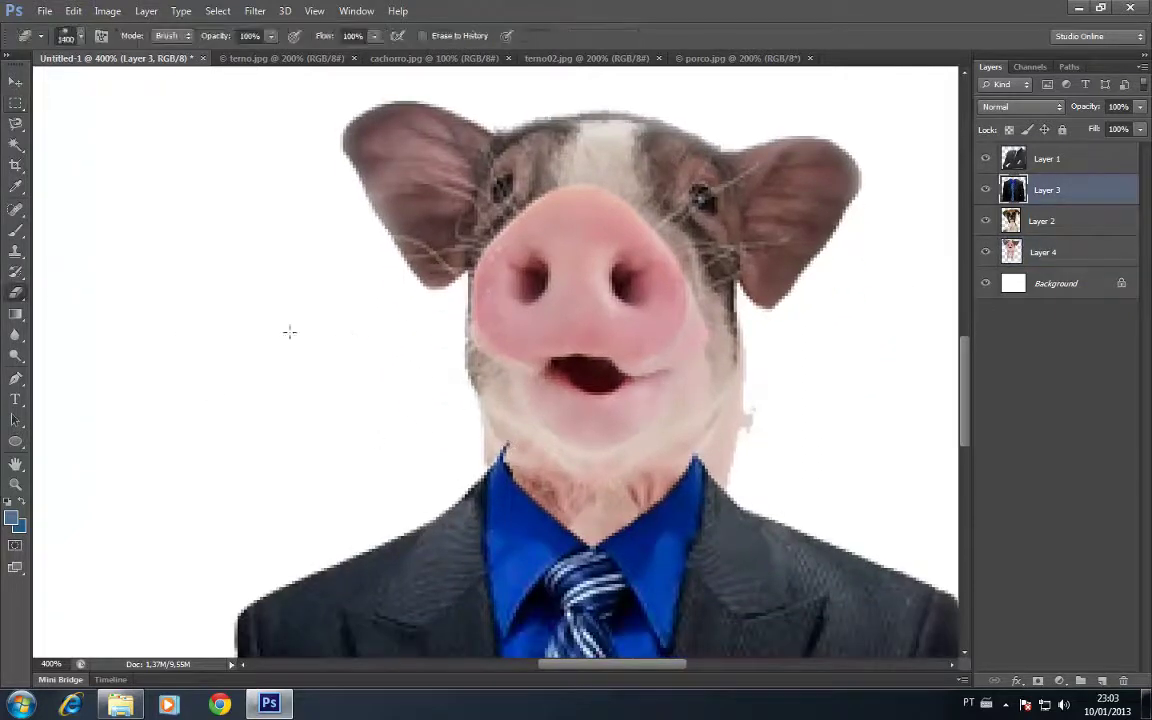
pyautogui.click(80, 37)
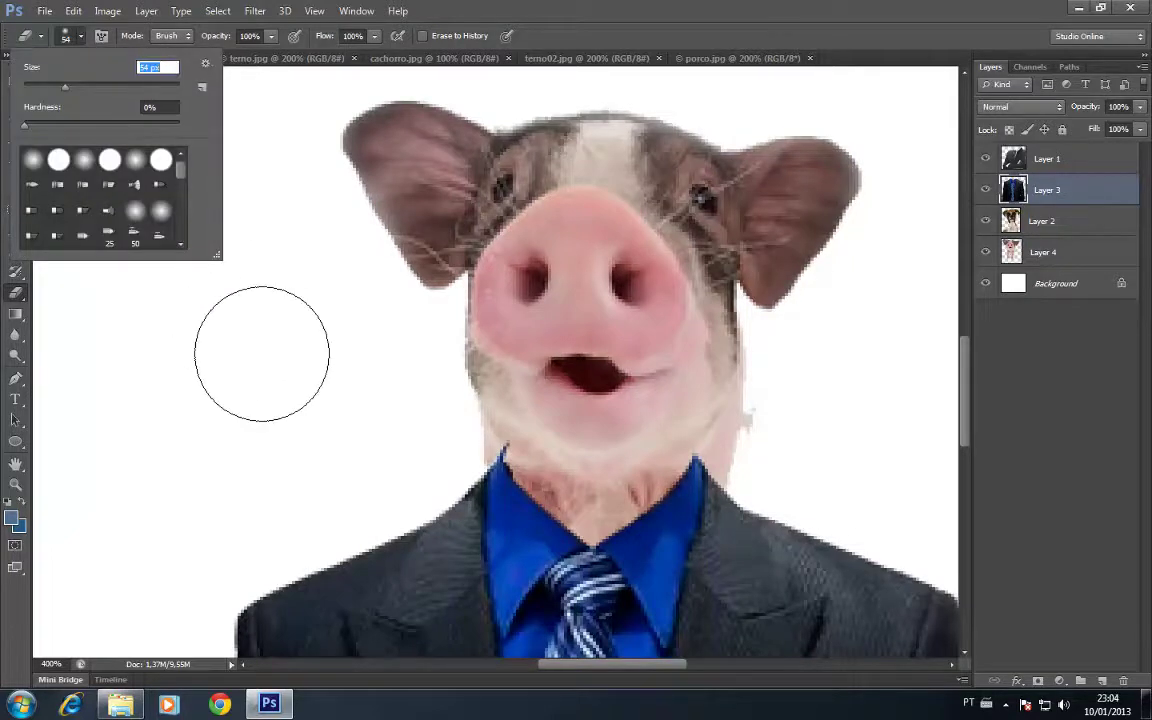
pyautogui.press('Return')
pyautogui.press('[')
pyautogui.press('[')
pyautogui.press('[')
pyautogui.press('[')
pyautogui.press('[')
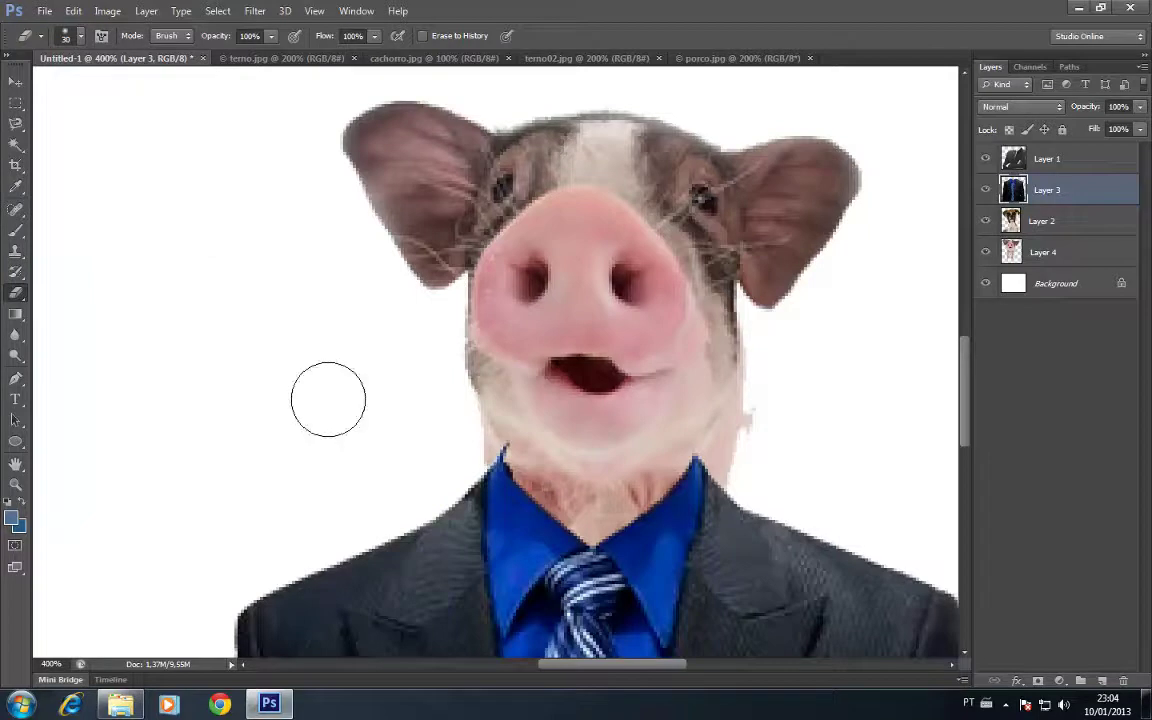
pyautogui.press('[')
pyautogui.press('[')
pyautogui.press('[')
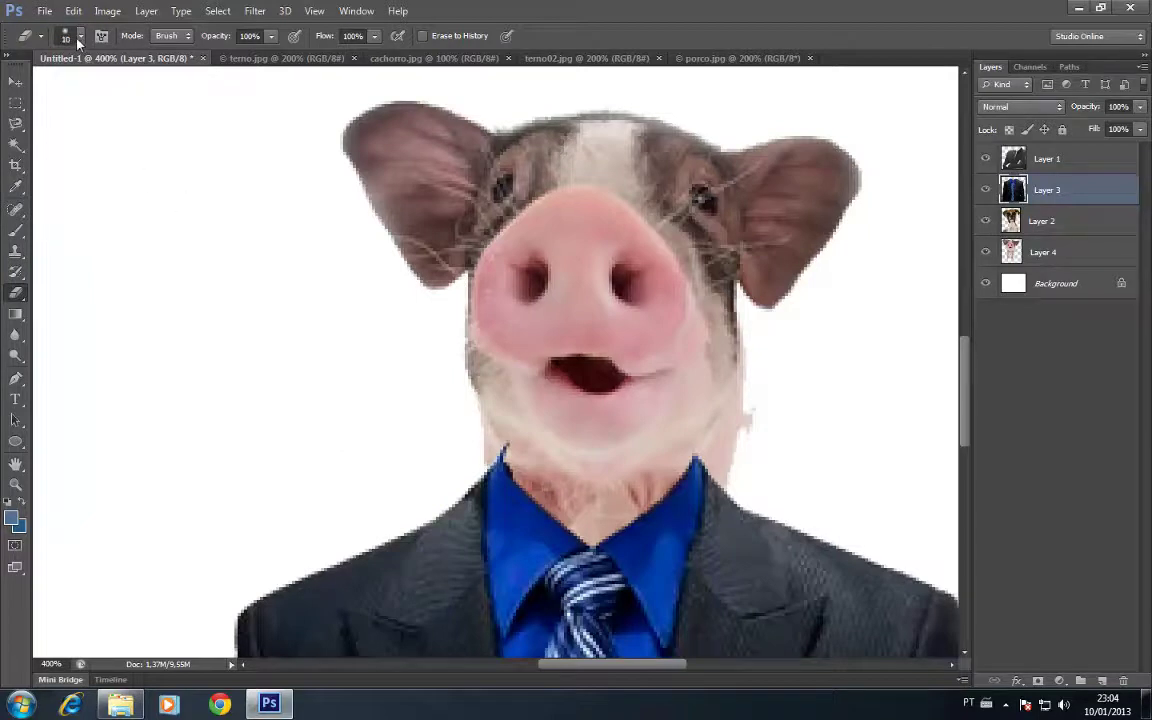
pyautogui.click(78, 41)
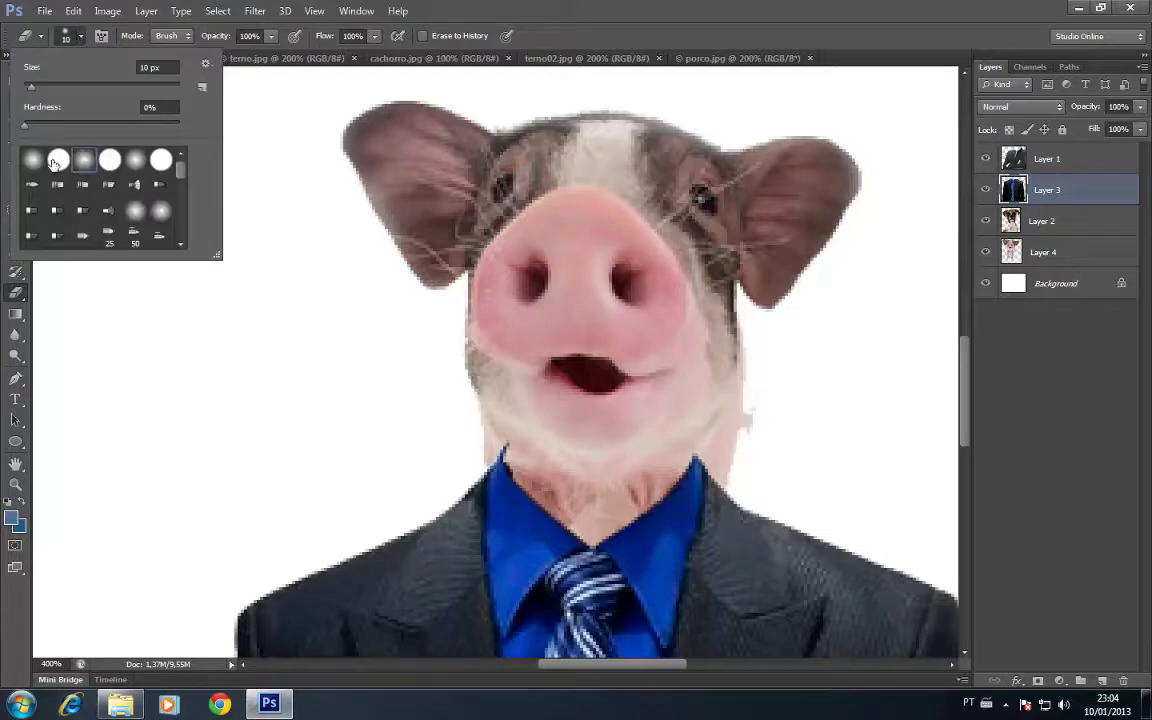
pyautogui.moveTo(27, 131); pyautogui.dragTo(69, 129)
pyautogui.click(442, 350)
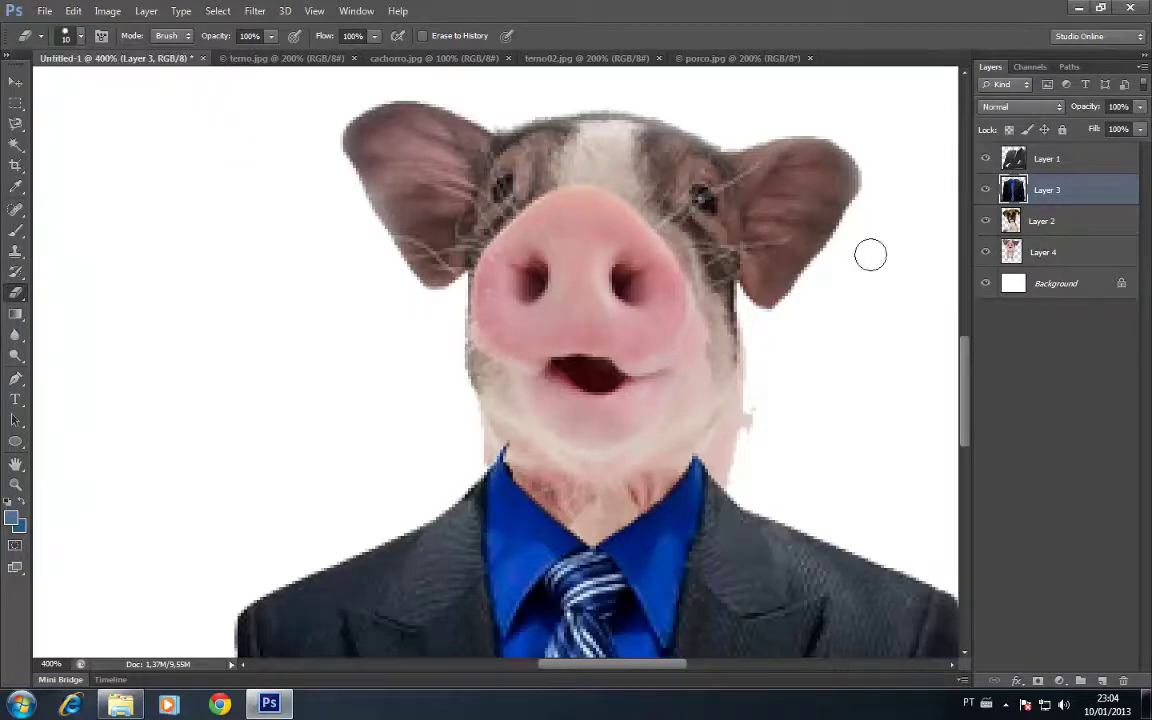
# Step: Try eraser strokes on the pig's mouth in Layer 4, undo them, and pick a soft round brush
pyautogui.click(1040, 252)
pyautogui.moveTo(468, 378); pyautogui.dragTo(580, 376)
pyautogui.hotkey('ctrl', 'z')
pyautogui.click(80, 36)
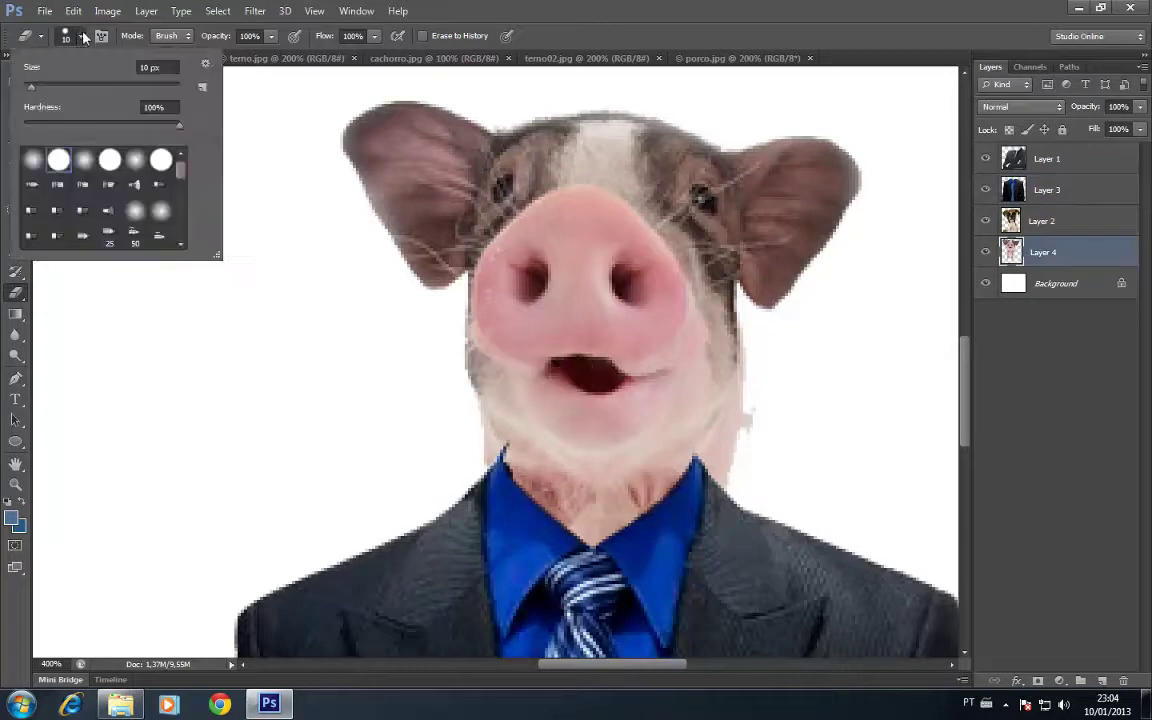
pyautogui.moveTo(75, 124); pyautogui.dragTo(52, 128)
pyautogui.moveTo(470, 342)
pyautogui.mouseDown()
pyautogui.moveTo(527, 352)
pyautogui.moveTo(514, 414)
pyautogui.moveTo(478, 398)
pyautogui.mouseUp()
pyautogui.hotkey('ctrl', 'z')
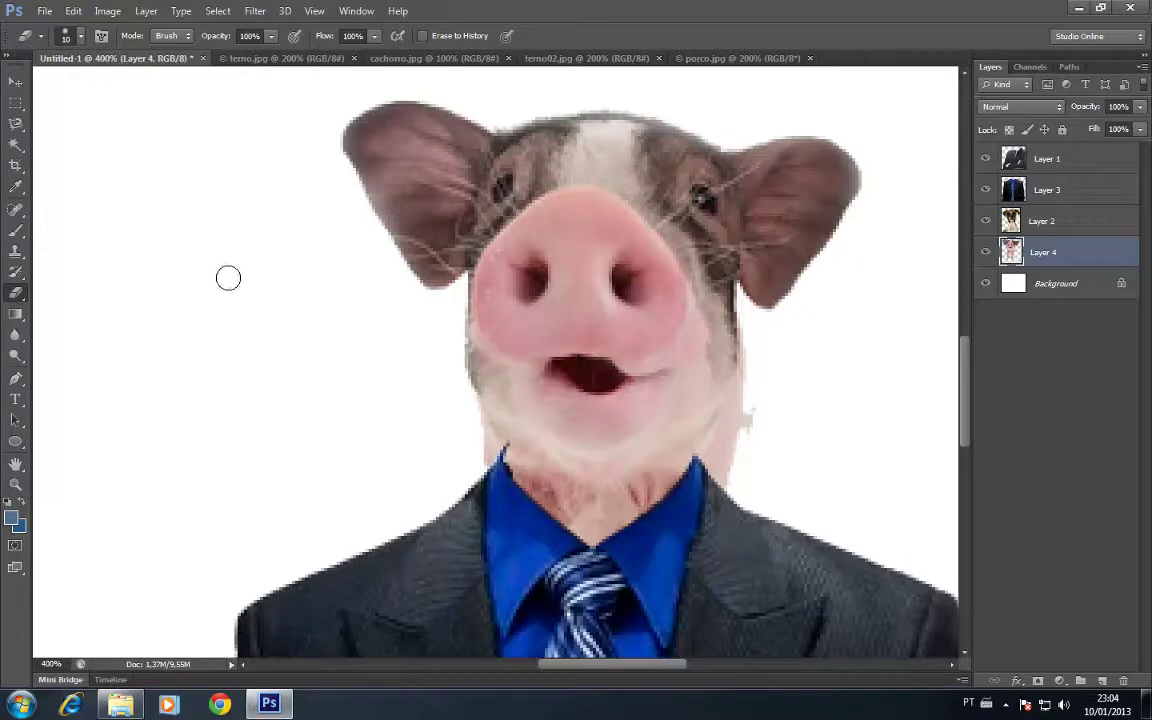
pyautogui.click(82, 37)
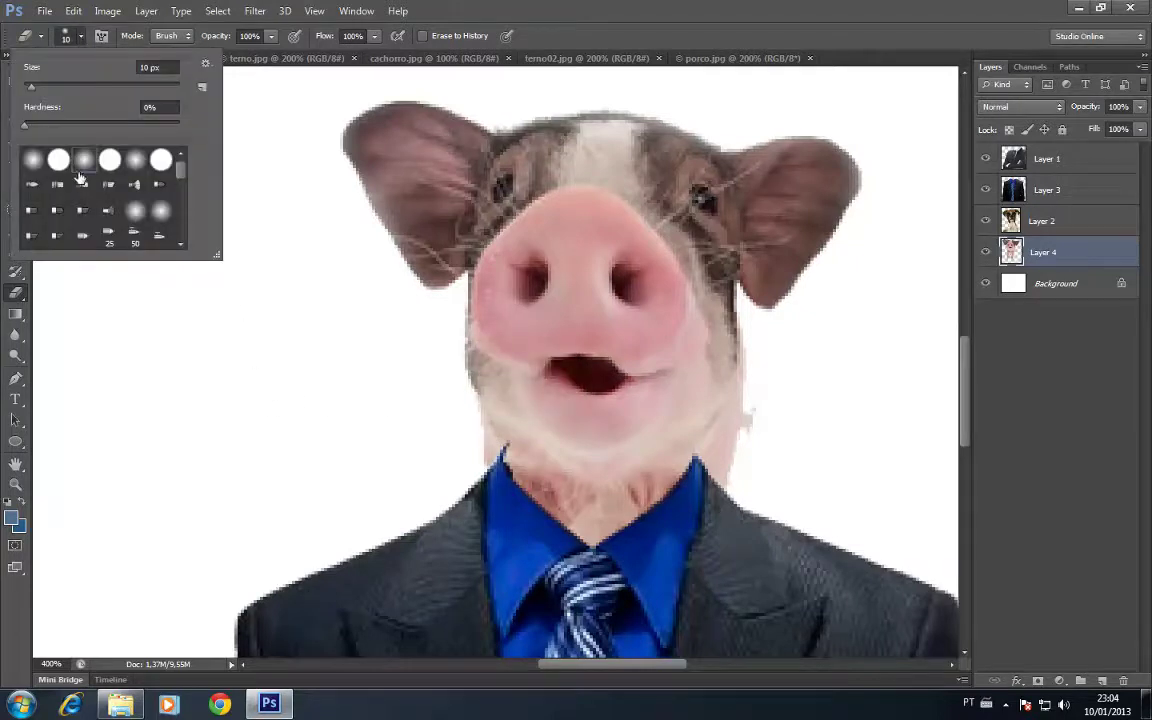
pyautogui.click(315, 254)
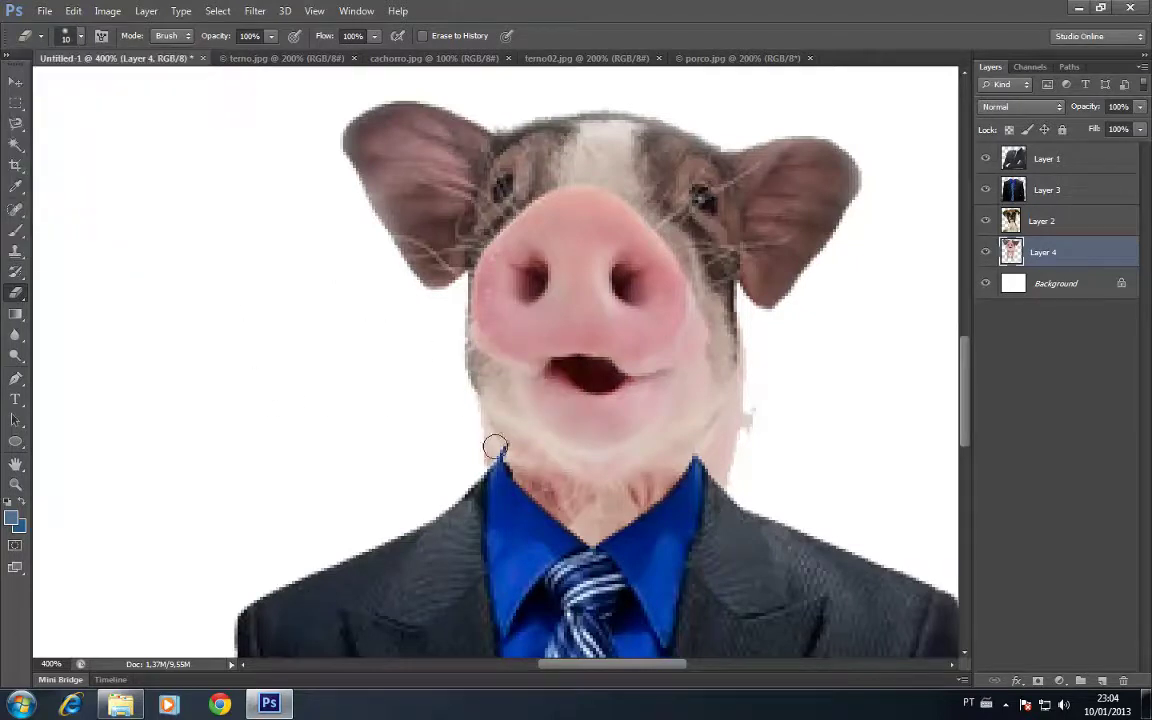
pyautogui.click(1032, 189)
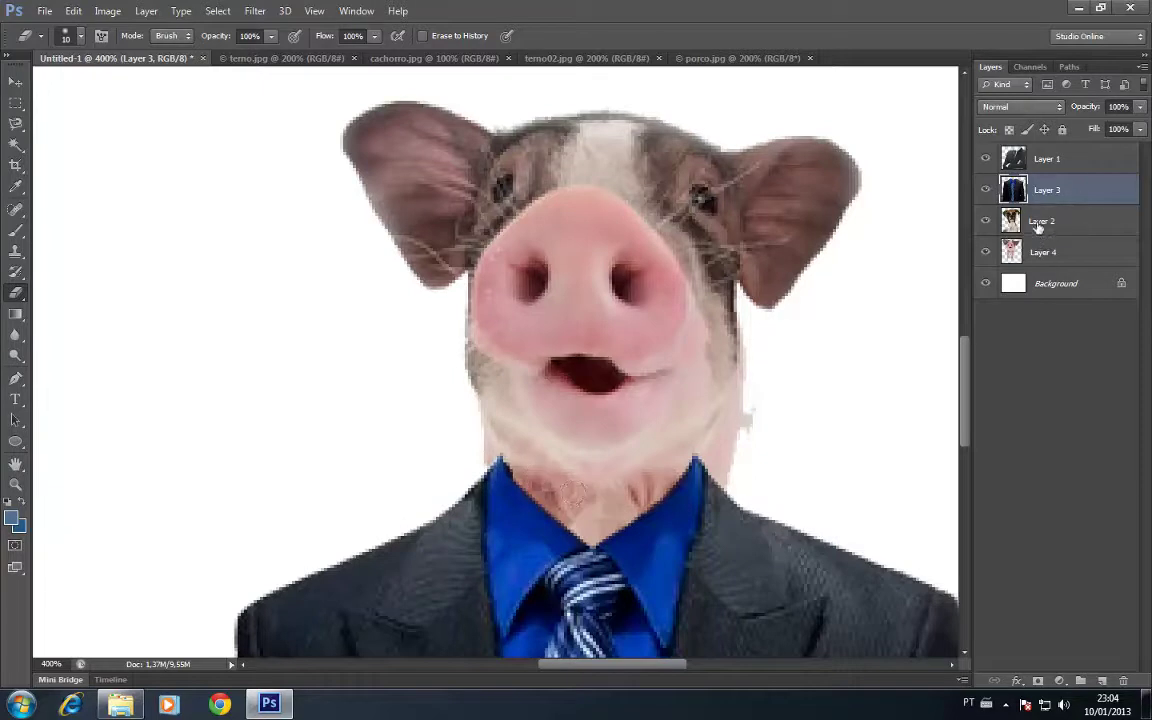
pyautogui.click(1030, 253)
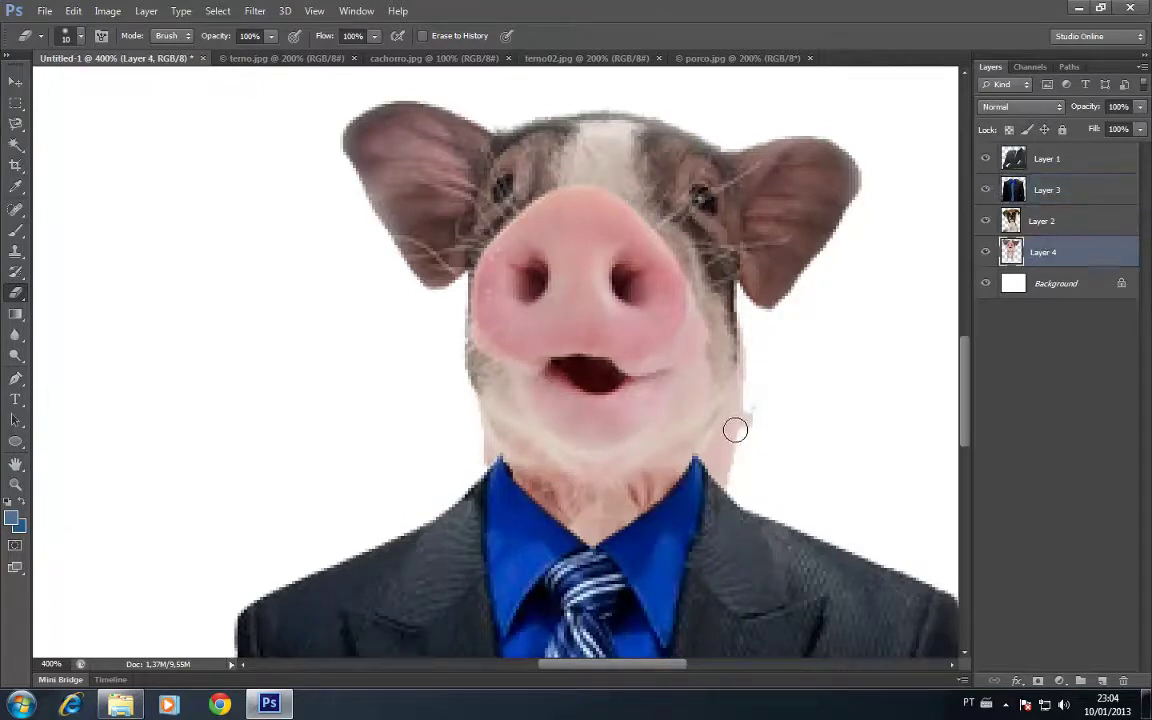
# Step: With the Polygonal Lasso, remove the excess skin right of the pig's neck
pyautogui.click(16, 123)
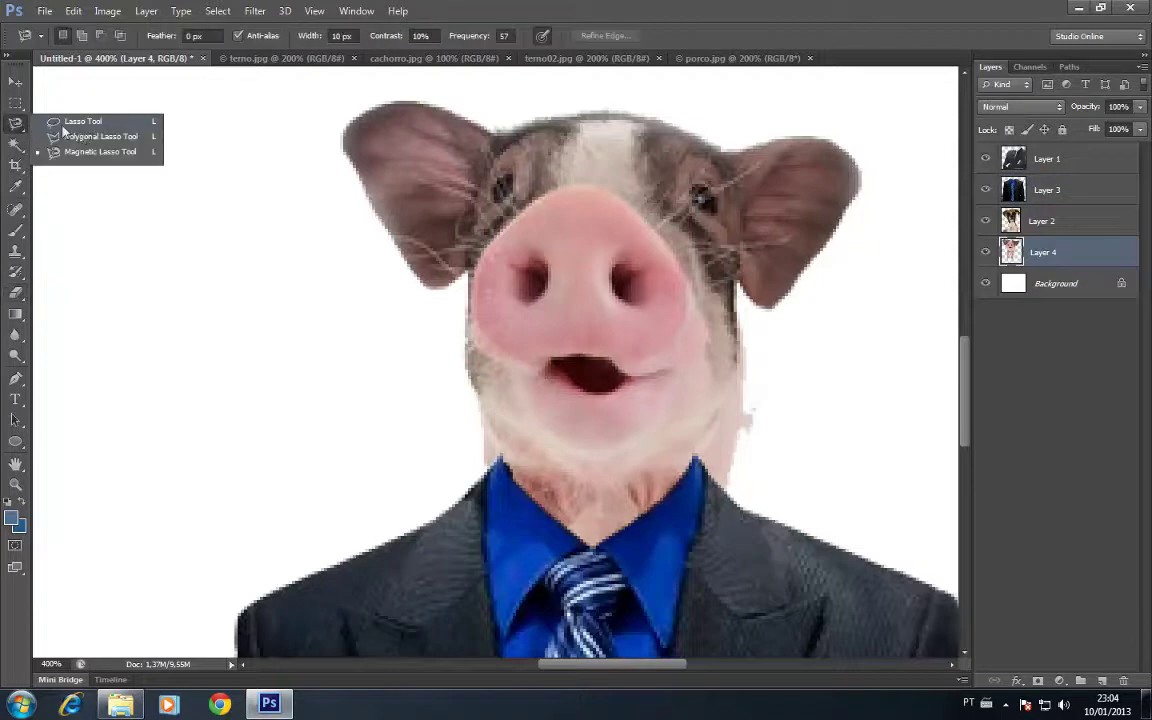
pyautogui.click(82, 137)
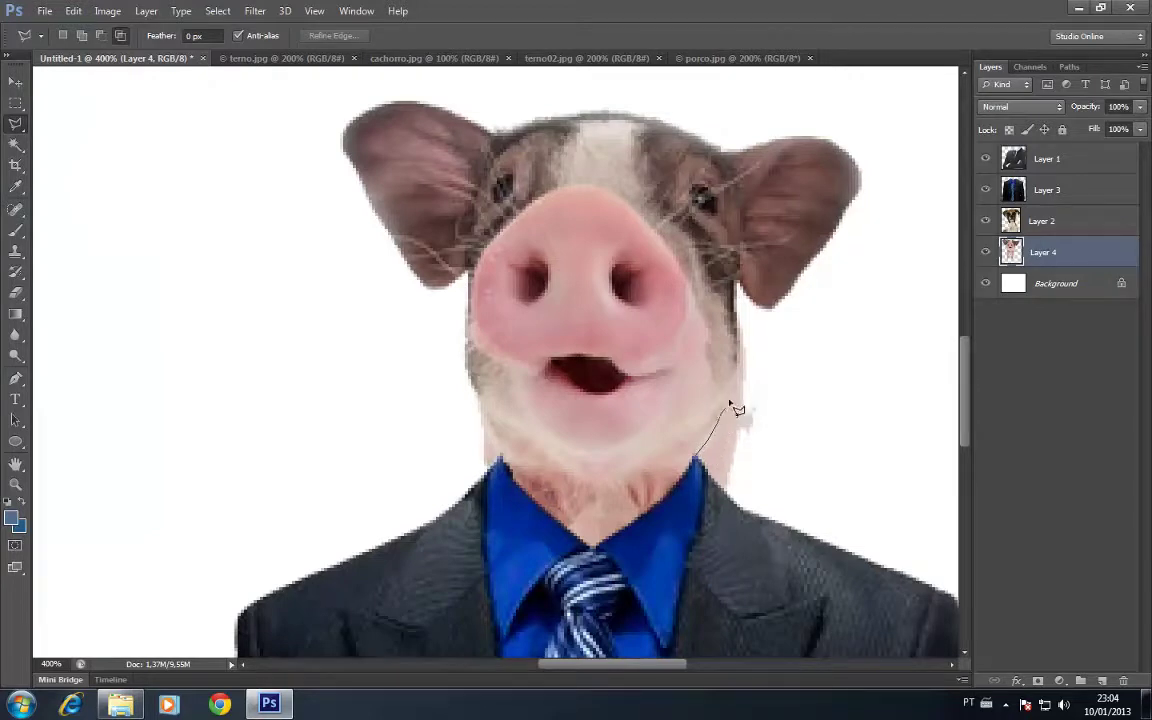
pyautogui.click(740, 325)
pyautogui.click(808, 375)
pyautogui.click(824, 487)
pyautogui.click(795, 535)
pyautogui.click(705, 552)
pyautogui.doubleClick(700, 465)
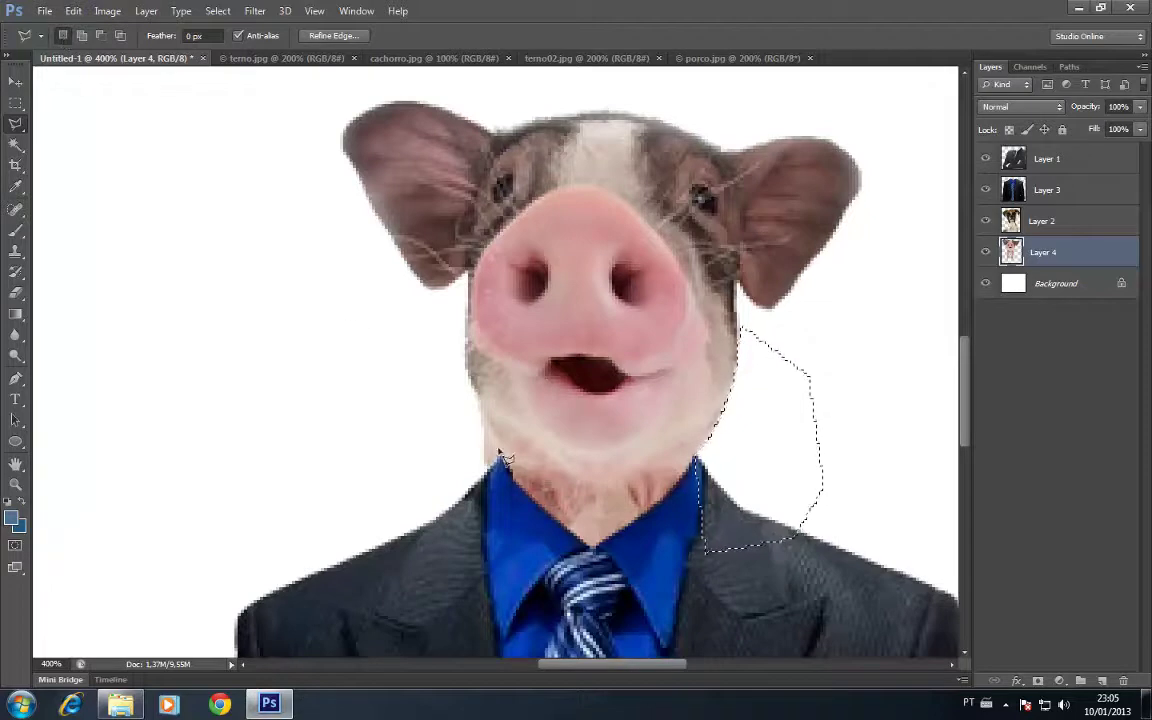
pyautogui.hotkey('ctrl', 'd')
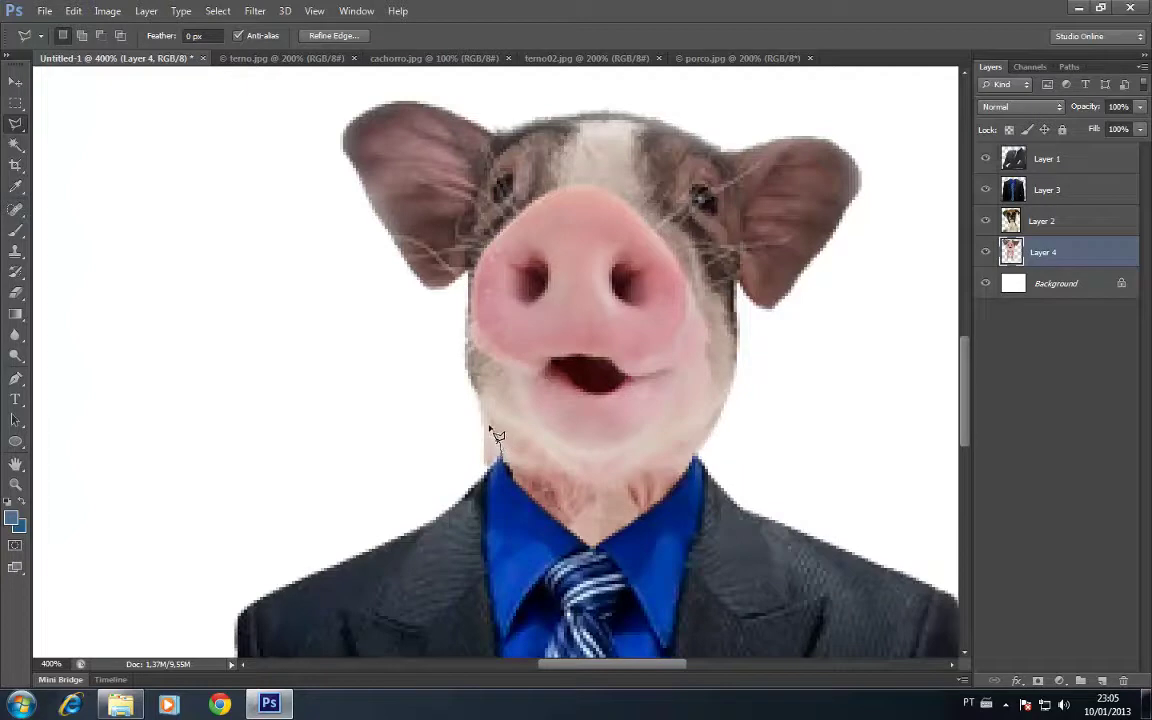
# Step: Remove the excess patch at the neck's lower left, then open terno03.jpg
pyautogui.click(464, 384)
pyautogui.click(414, 394)
pyautogui.click(377, 476)
pyautogui.click(409, 521)
pyautogui.click(469, 520)
pyautogui.click(500, 460)
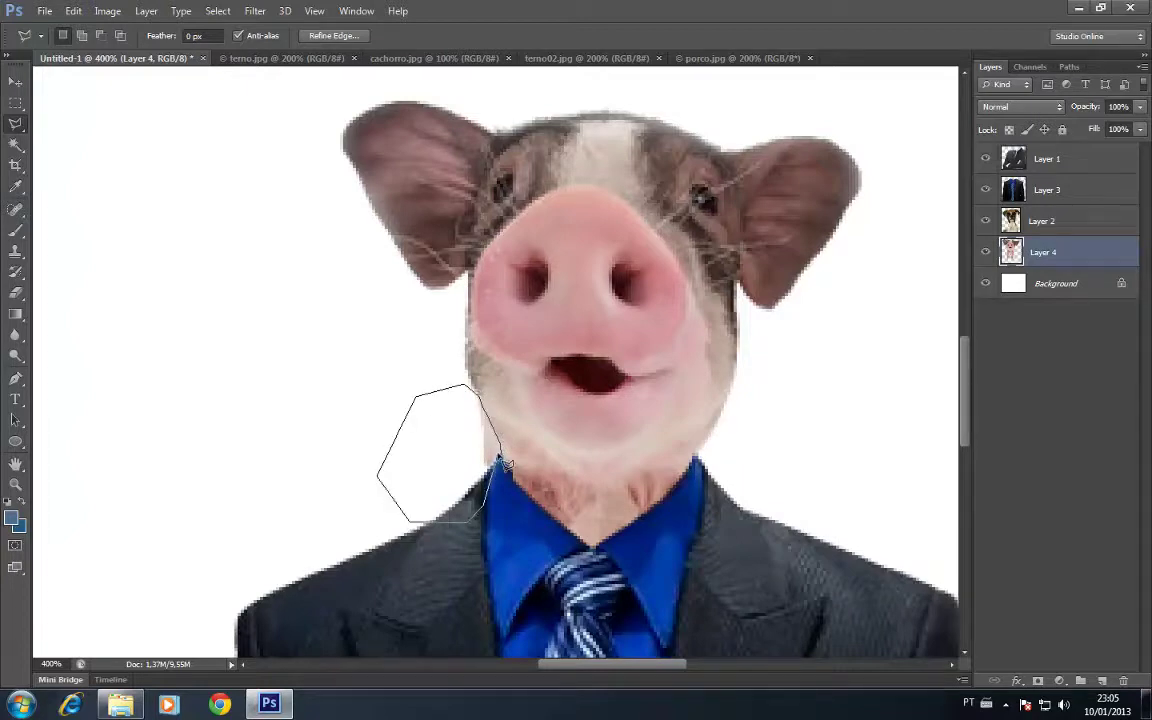
pyautogui.click(503, 458)
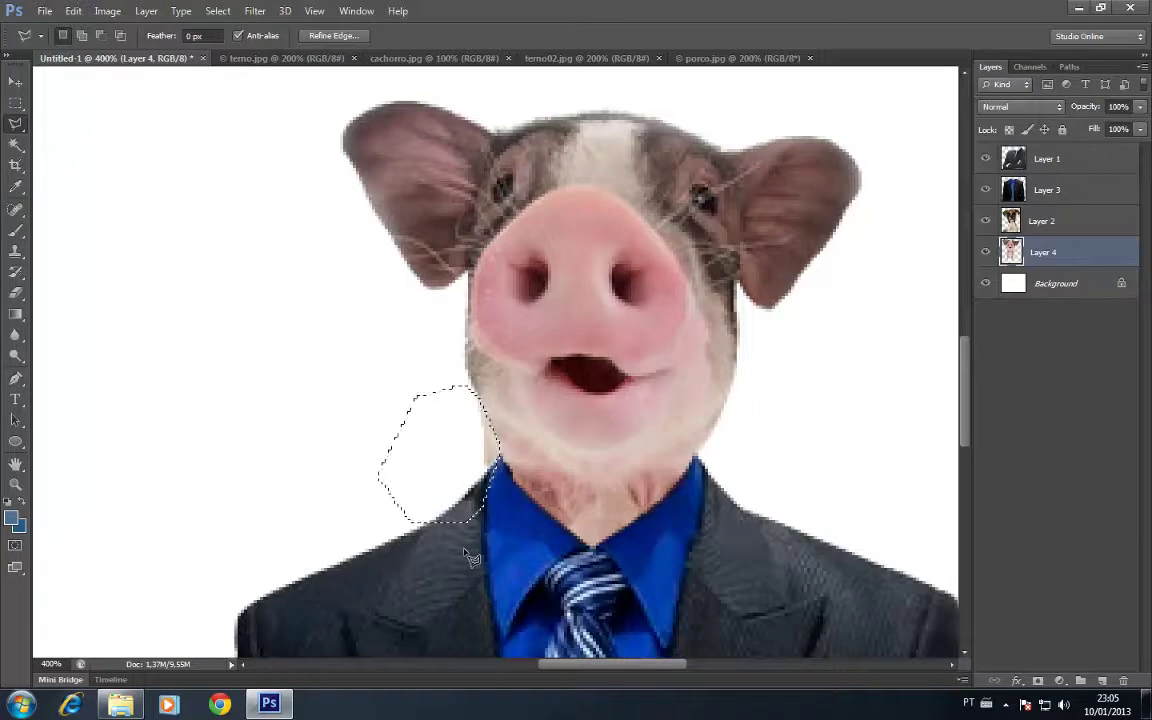
pyautogui.hotkey('ctrl', 'd')
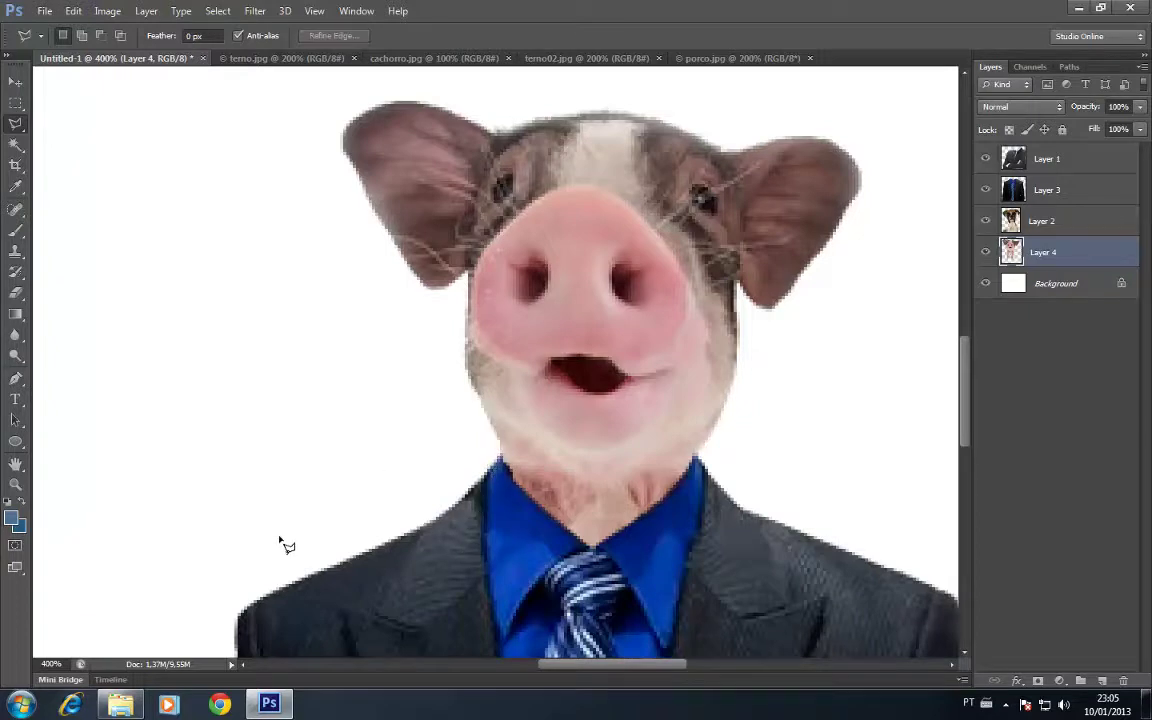
pyautogui.hotkey('ctrl', '-')
pyautogui.hotkey('ctrl', '-')
pyautogui.hotkey('ctrl', '-')
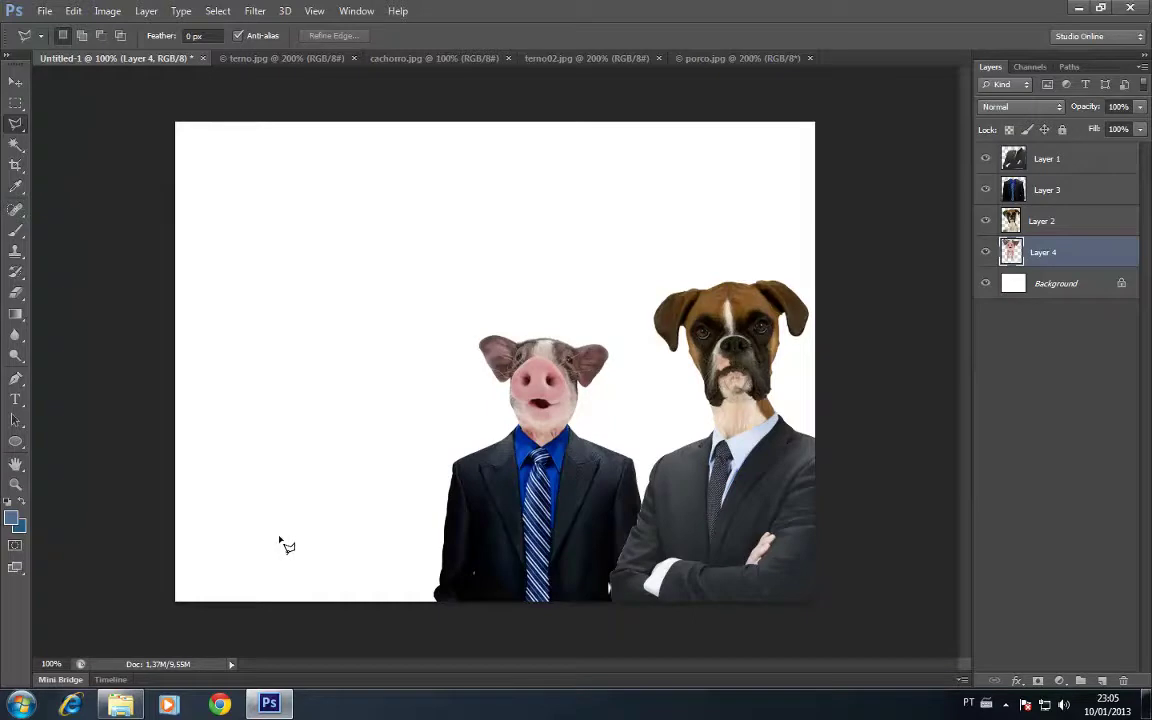
pyautogui.hotkey('ctrl', 'o')
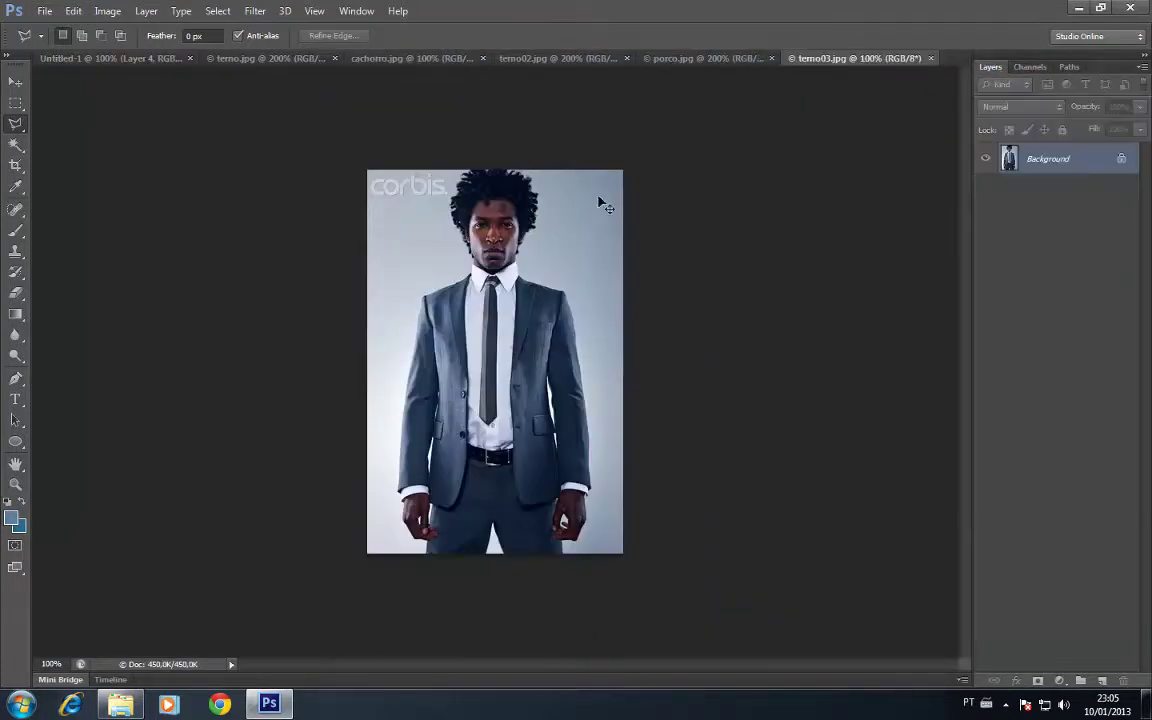
# Step: Trace the grey suit in terno03 with the Magnetic Lasso and copy it
pyautogui.hotkey('ctrl', '+')
pyautogui.moveTo(480, 218); pyautogui.dragTo(467, 100)
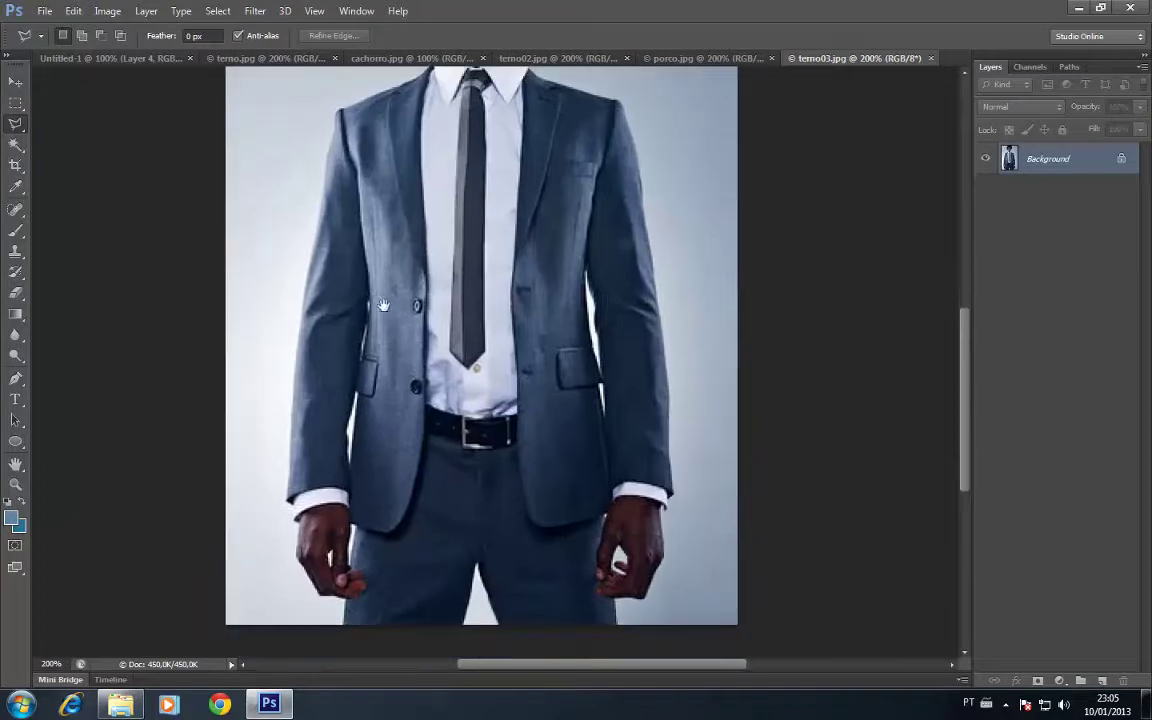
pyautogui.rightClick(15, 125)
pyautogui.click(63, 152)
pyautogui.moveTo(300, 411); pyautogui.dragTo(310, 545)
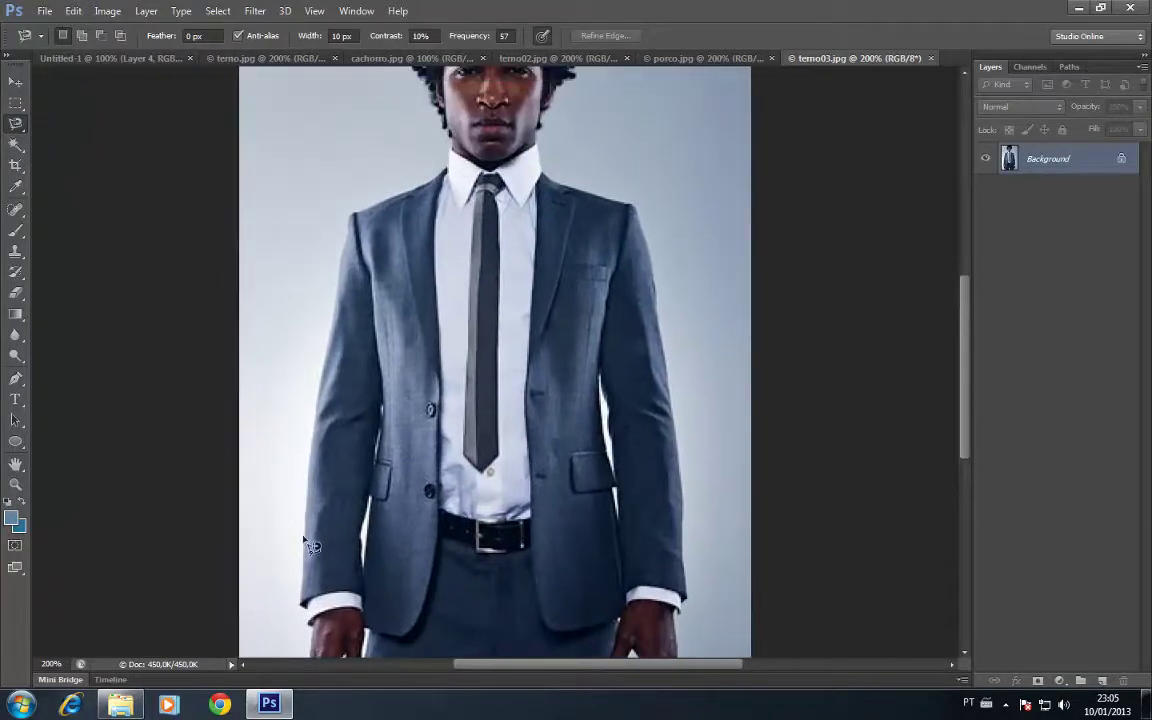
pyautogui.click(302, 604)
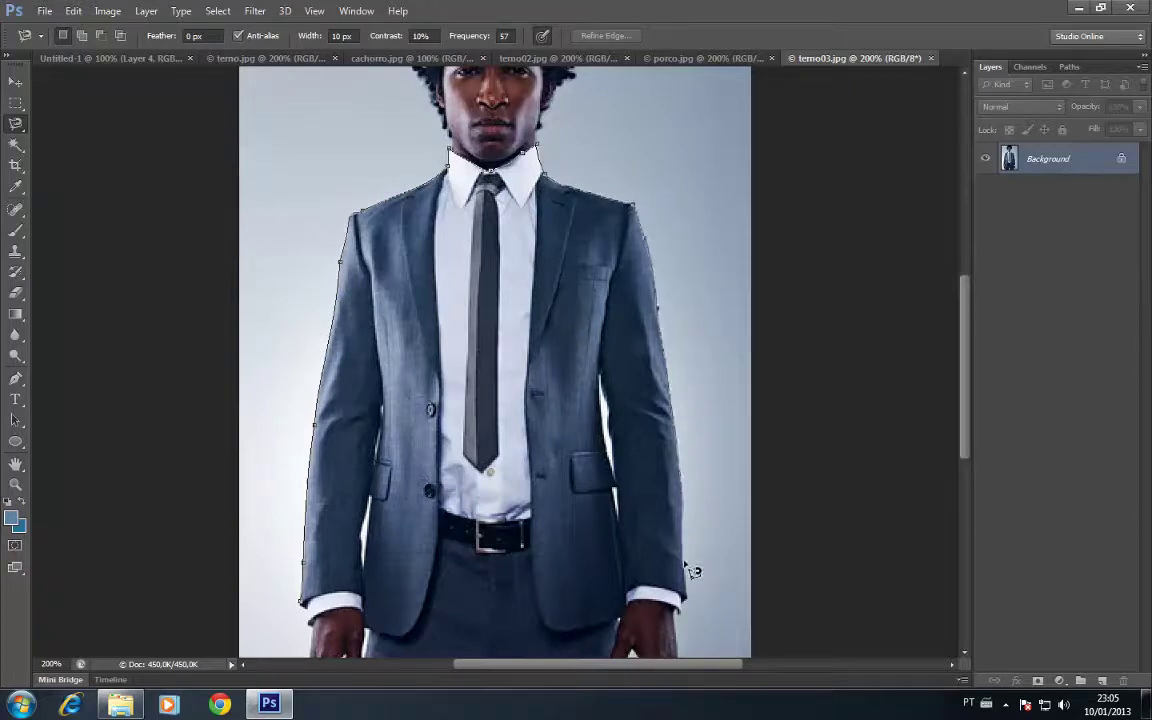
pyautogui.scroll(-3, 693, 582)
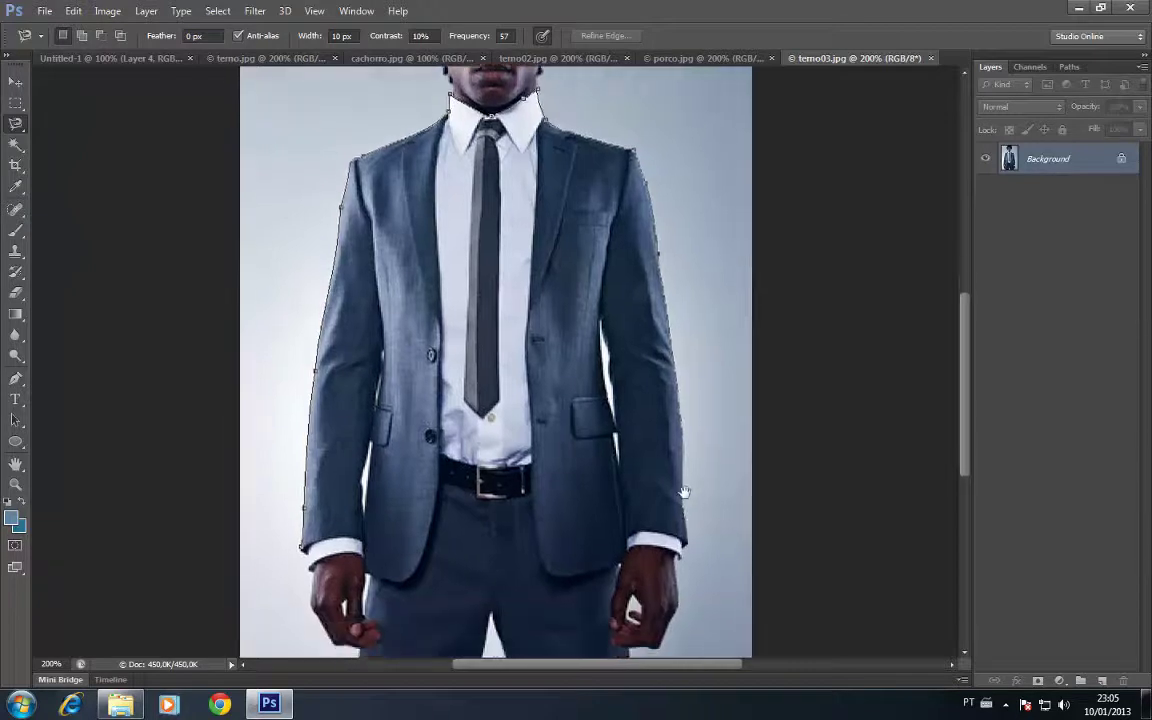
pyautogui.click(304, 490)
pyautogui.hotkey('ctrl', 'c')
# Step: Paste the grey suit into Untitled-1 as Layer 5 and place it bottom-left beside the pig
pyautogui.hotkey('ctrl', 'w')
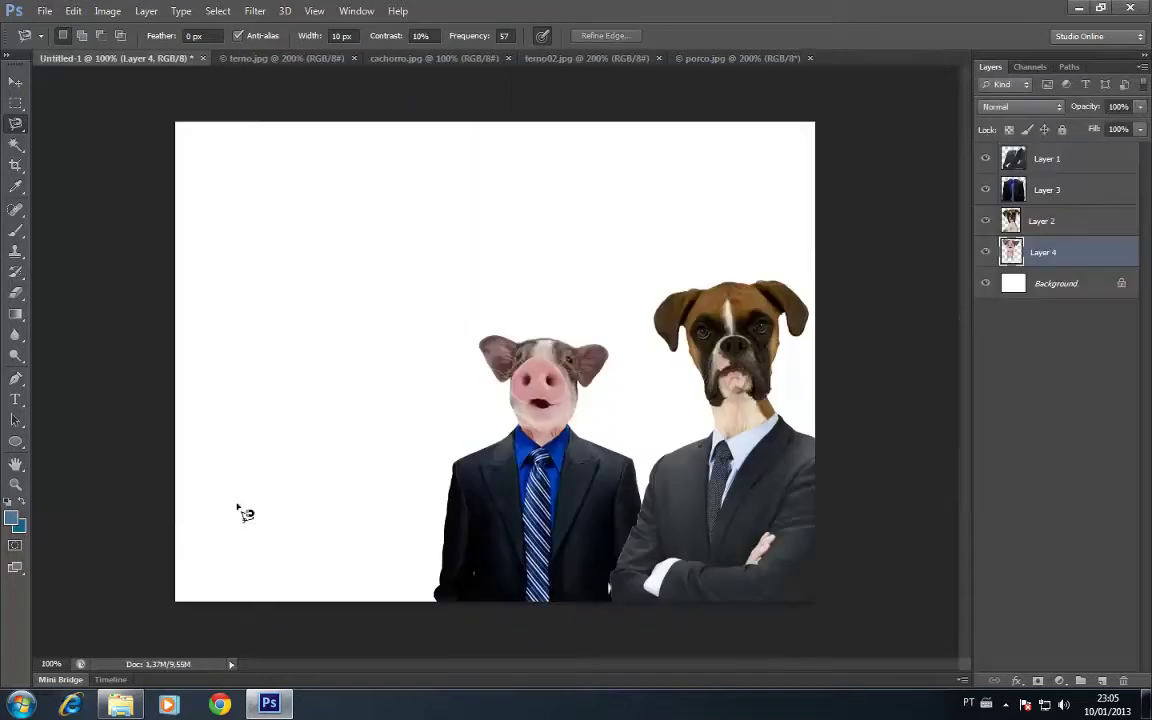
pyautogui.hotkey('ctrl', 'v')
pyautogui.click(15, 80)
pyautogui.moveTo(501, 346)
pyautogui.mouseDown()
pyautogui.moveTo(378, 520)
pyautogui.moveTo(398, 530)
pyautogui.mouseUp()
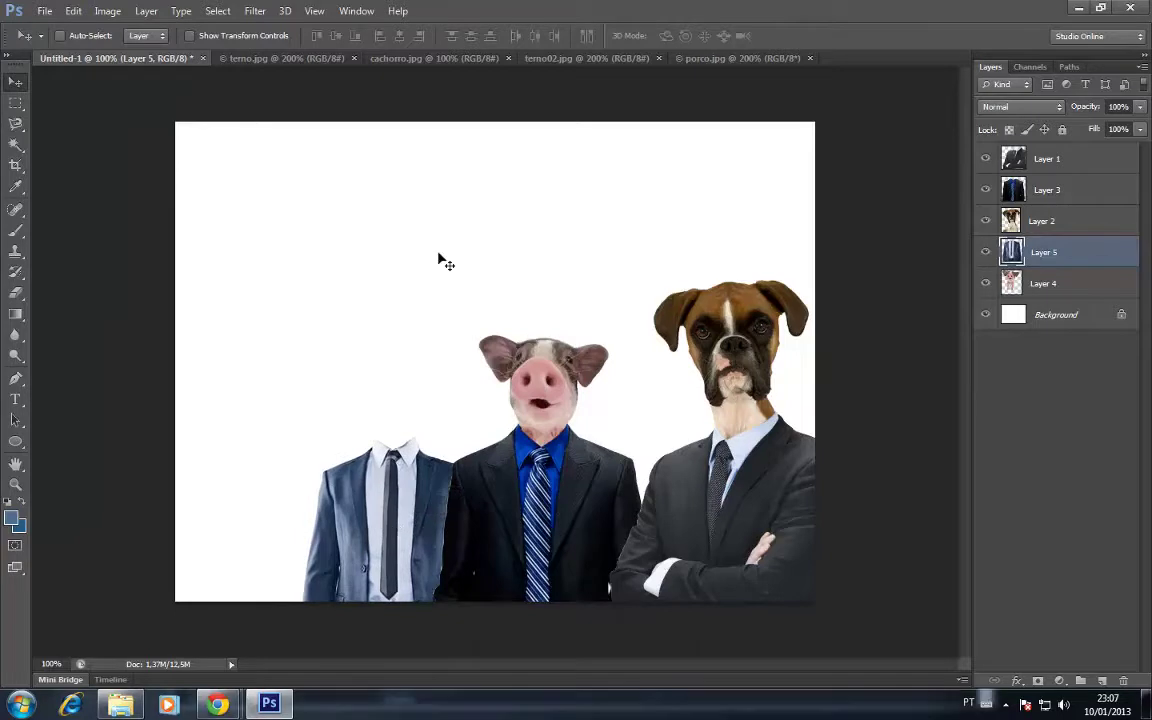
pyautogui.hotkey('ctrl', 'o')
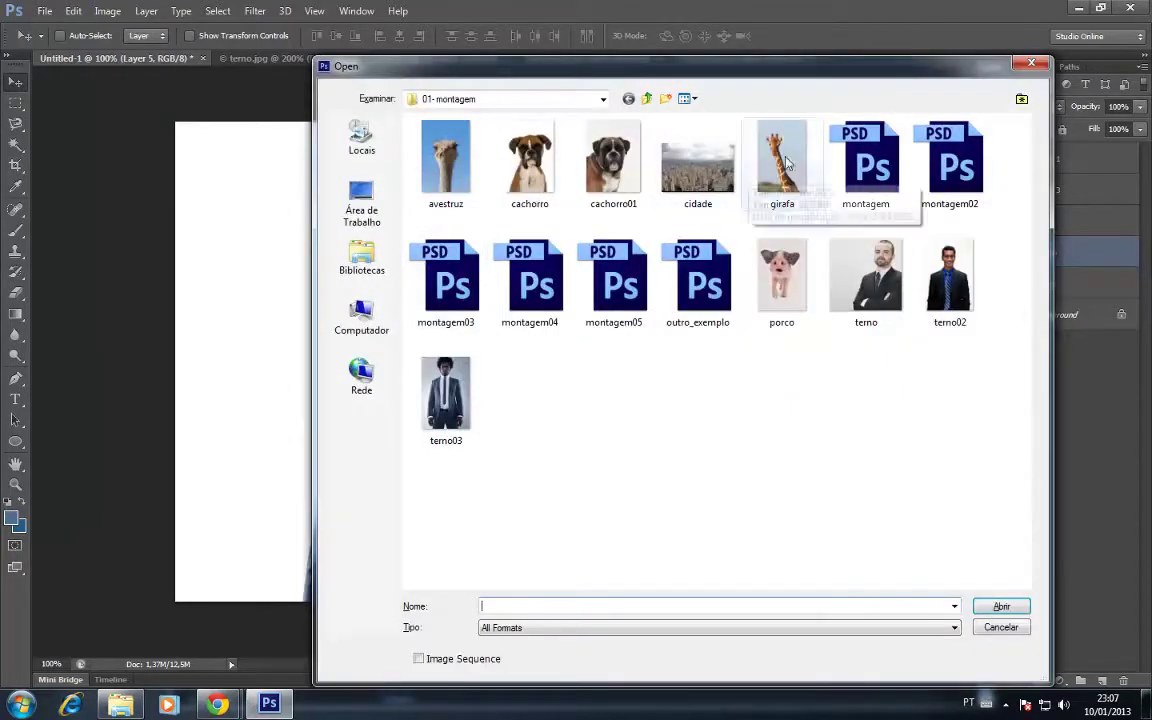
# Step: Open girafa.jpg, Magic Wand the blue sky, and invert the selection onto the giraffe
pyautogui.doubleClick(772, 172)
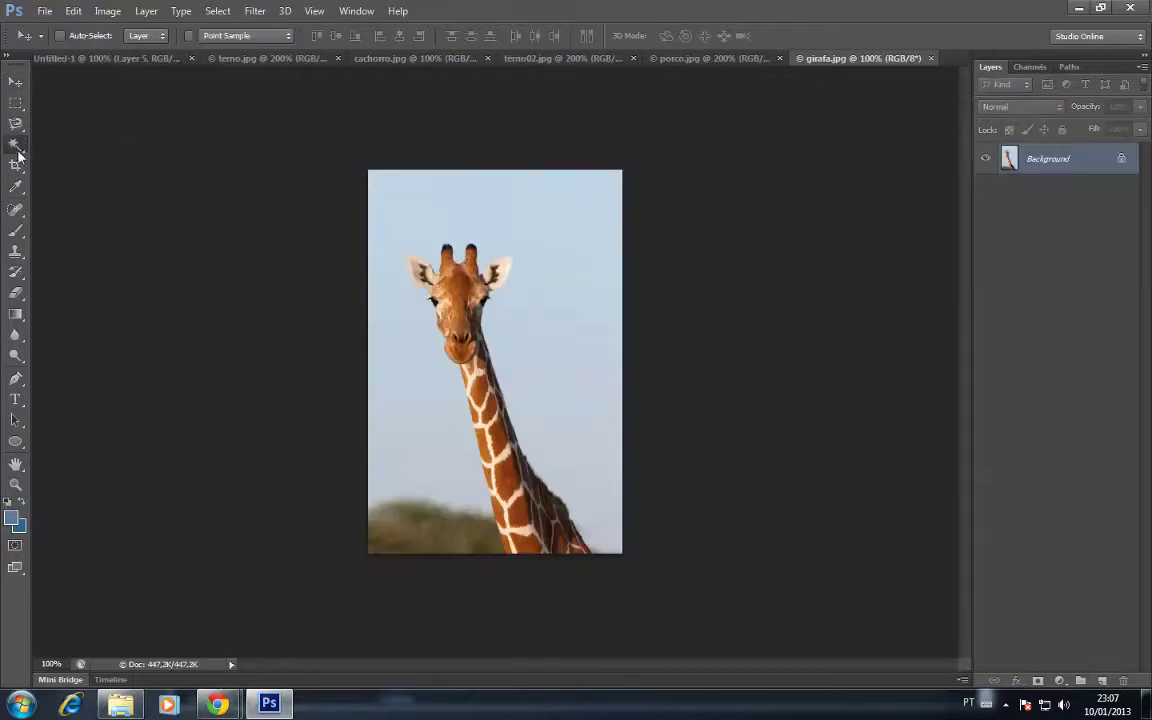
pyautogui.click(15, 146)
pyautogui.click(554, 316)
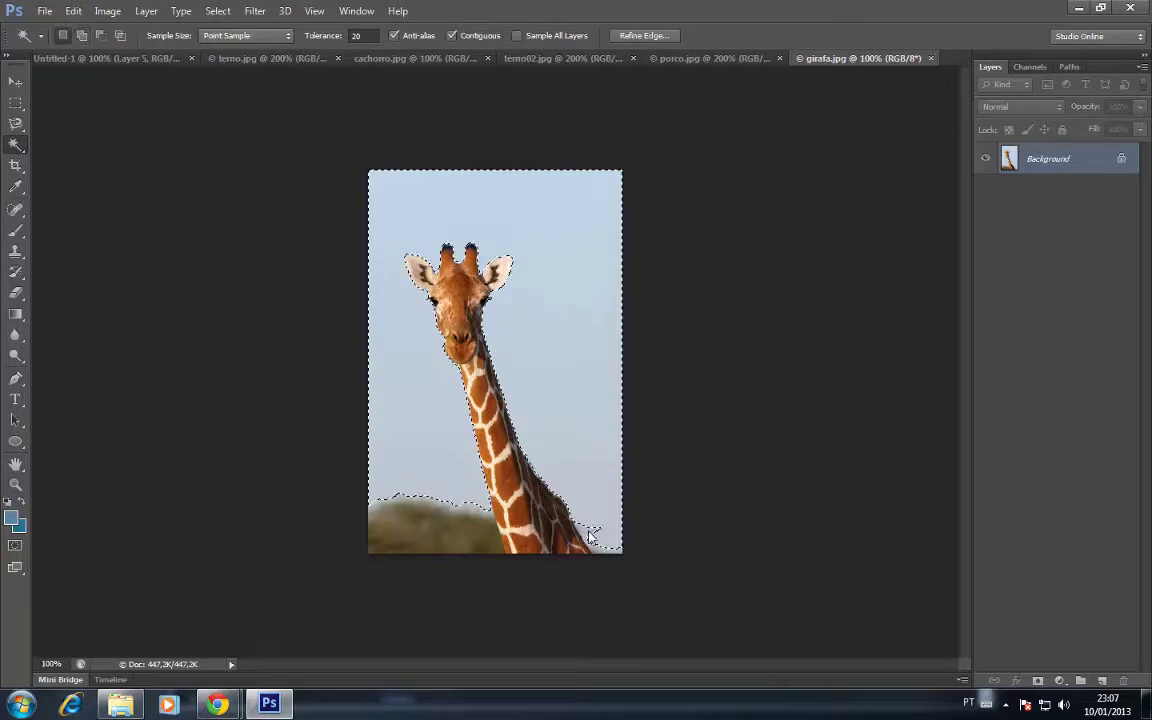
pyautogui.hotkey('ctrl', '+')
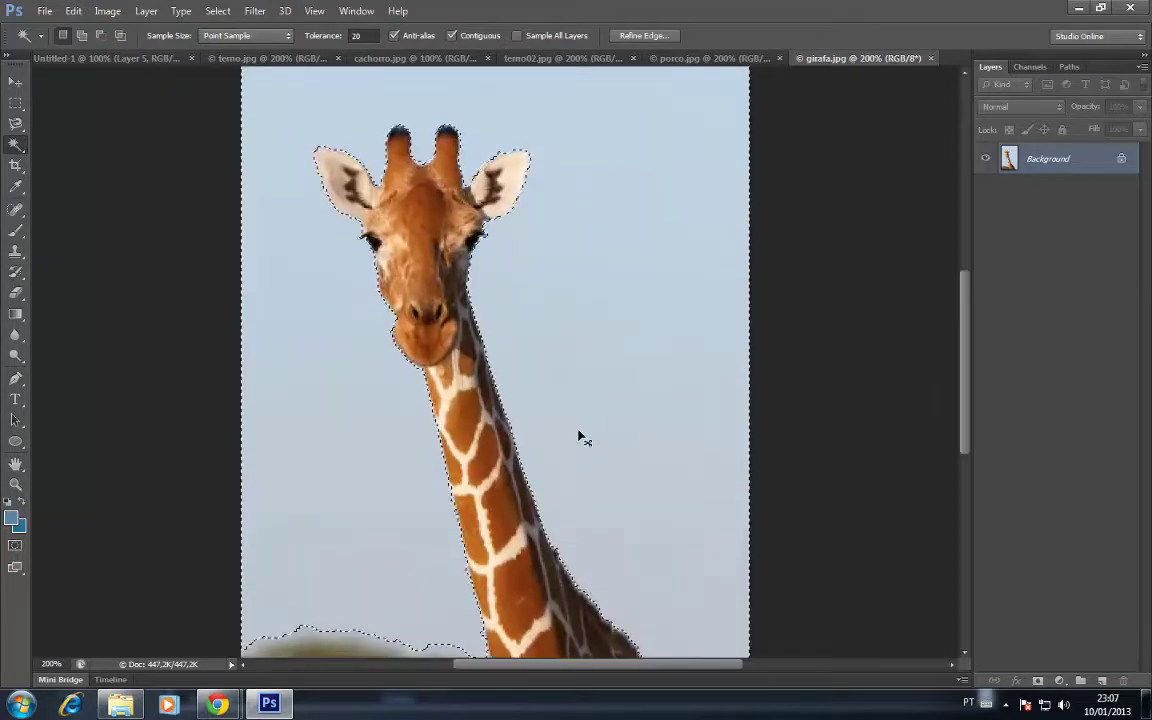
pyautogui.moveTo(635, 566); pyautogui.dragTo(543, 429)
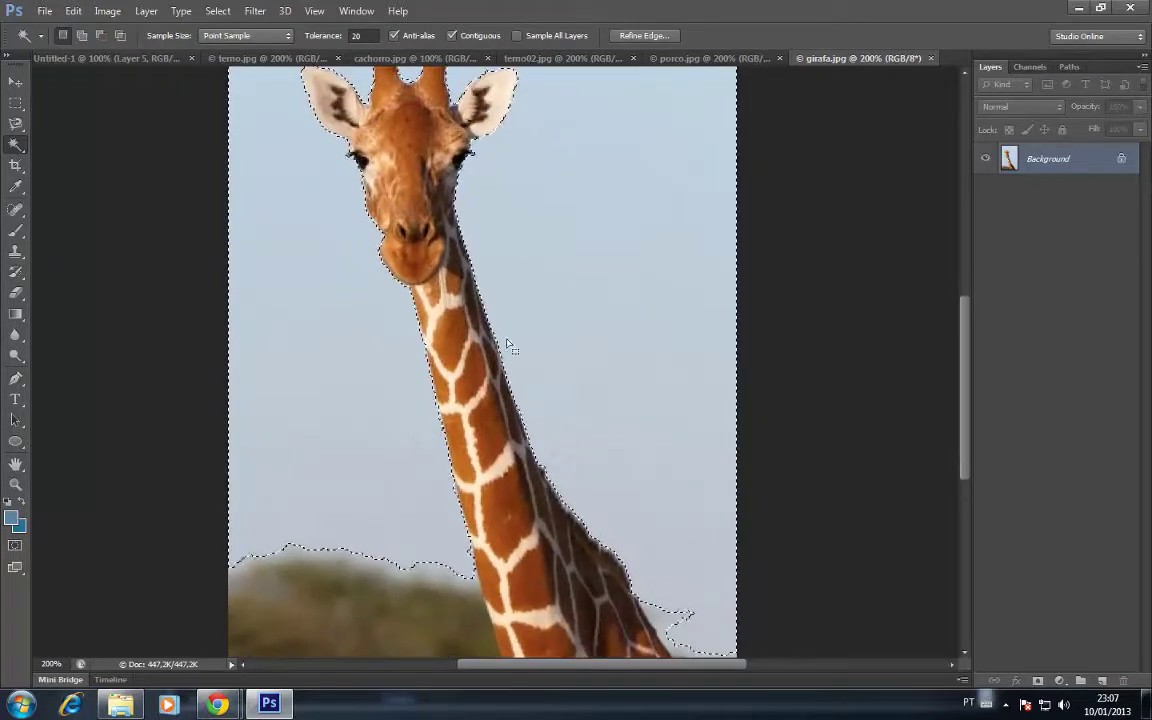
pyautogui.scroll(2, 470, 304)
pyautogui.click(221, 11)
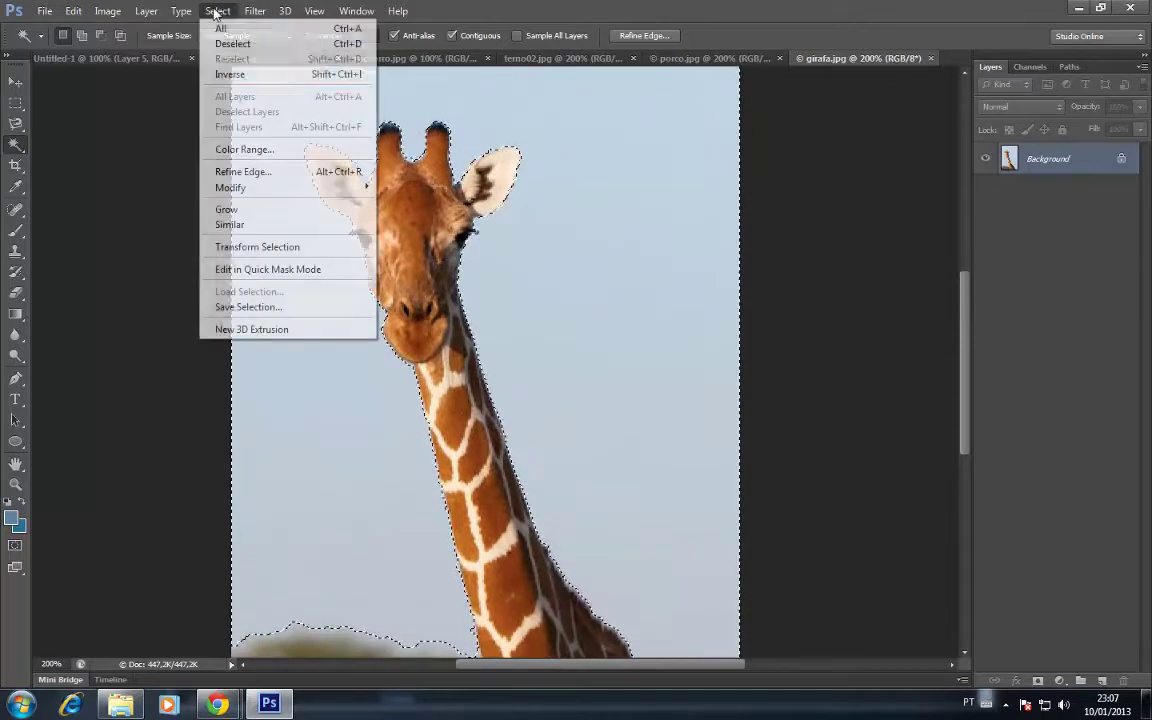
pyautogui.click(231, 72)
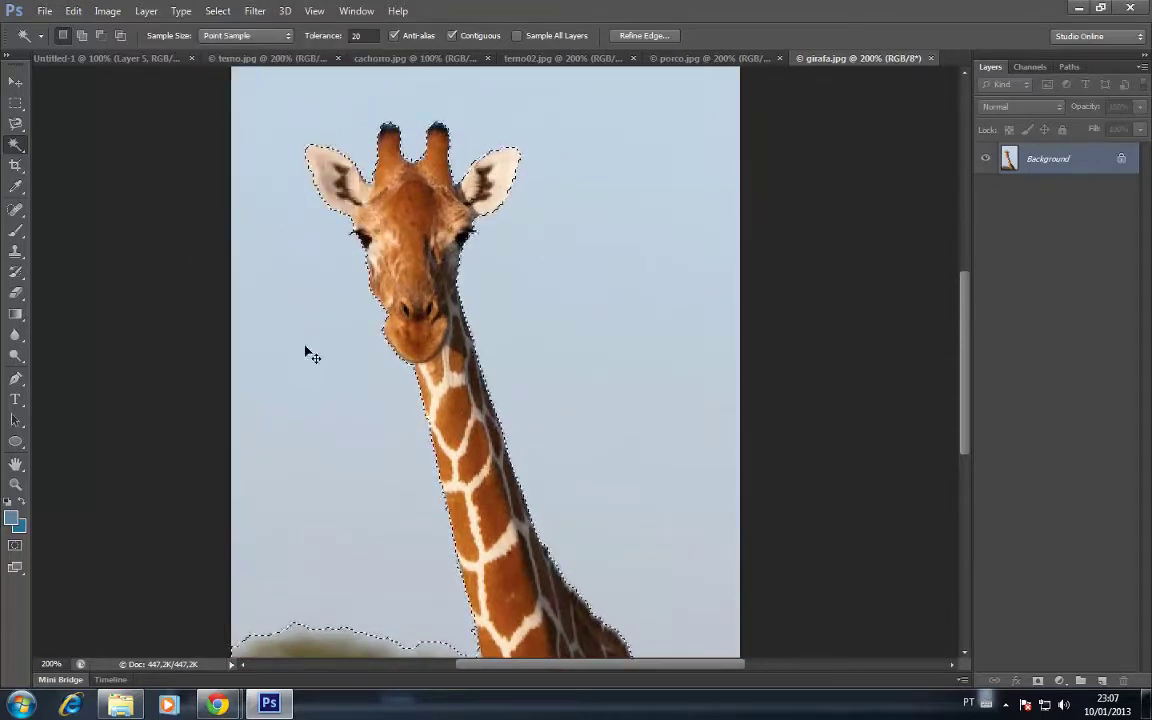
# Step: Paste the giraffe into the montage as Layer 6 and move it toward the empty suit
pyautogui.click(931, 58)
pyautogui.hotkey('ctrl', 'v')
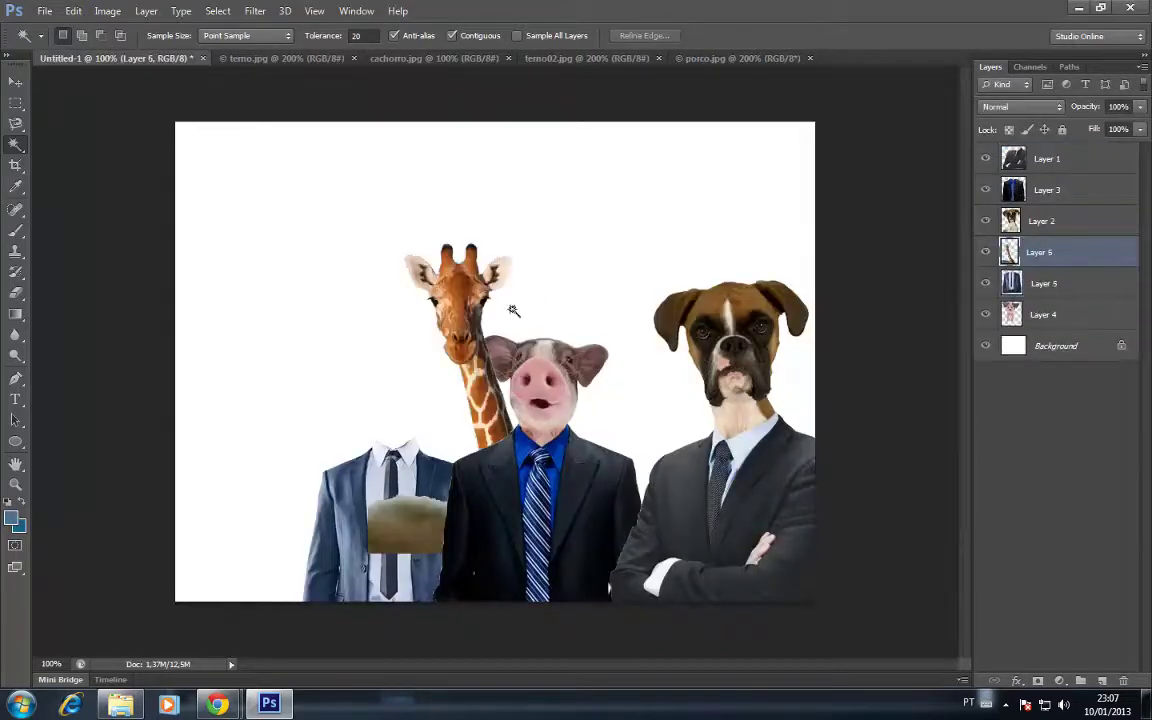
pyautogui.click(16, 85)
pyautogui.moveTo(450, 303); pyautogui.dragTo(349, 316)
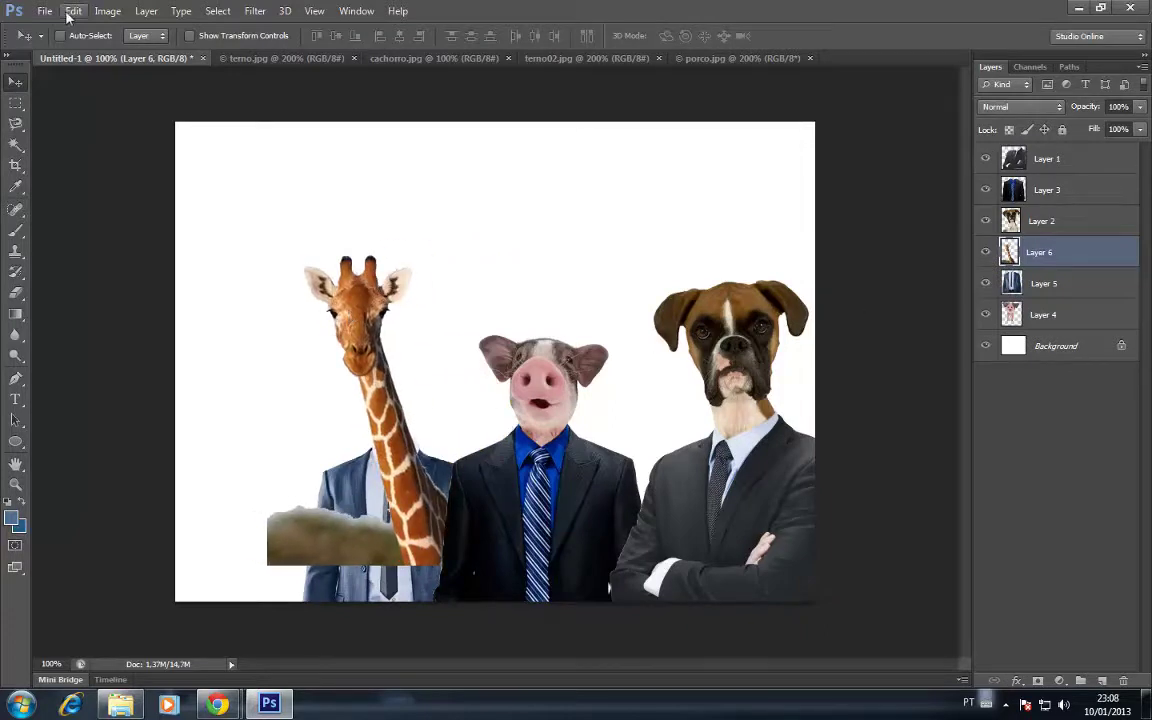
# Step: Scale the giraffe to about 83%, tilt it onto the collar, and move it below Layer 5
pyautogui.click(72, 11)
pyautogui.click(95, 285)
pyautogui.moveTo(267, 182)
pyautogui.mouseDown()
pyautogui.moveTo(309, 244)
pyautogui.moveTo(324, 199)
pyautogui.mouseUp()
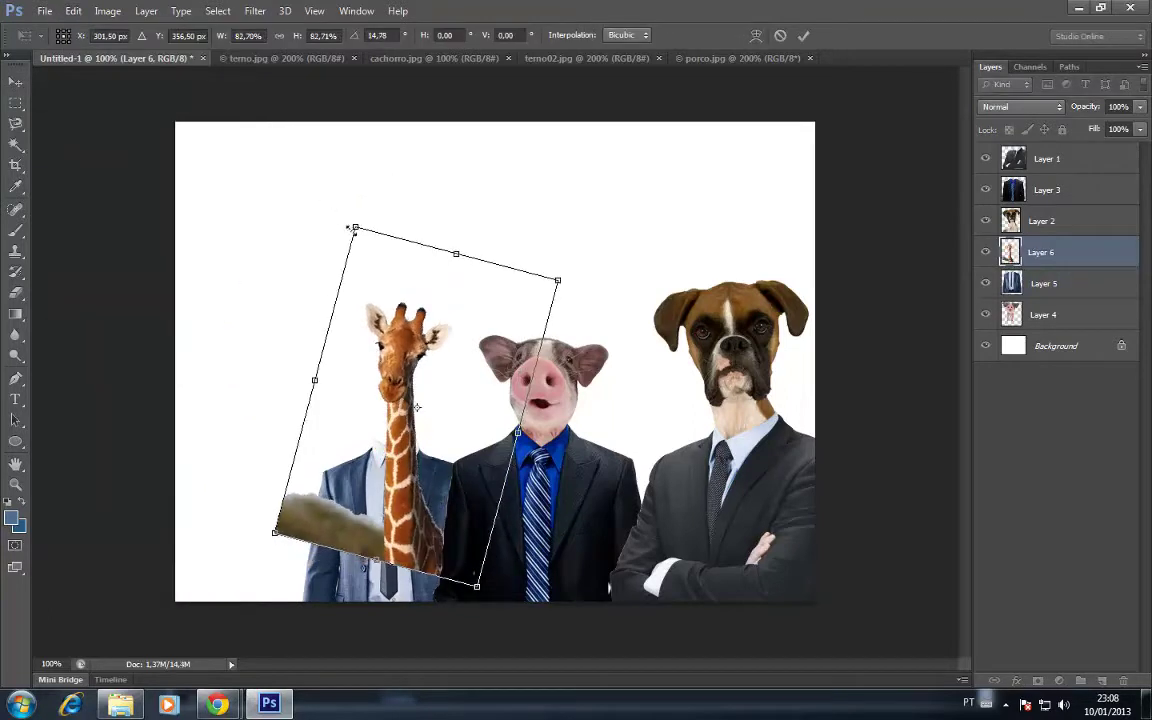
pyautogui.moveTo(417, 406); pyautogui.dragTo(400, 365)
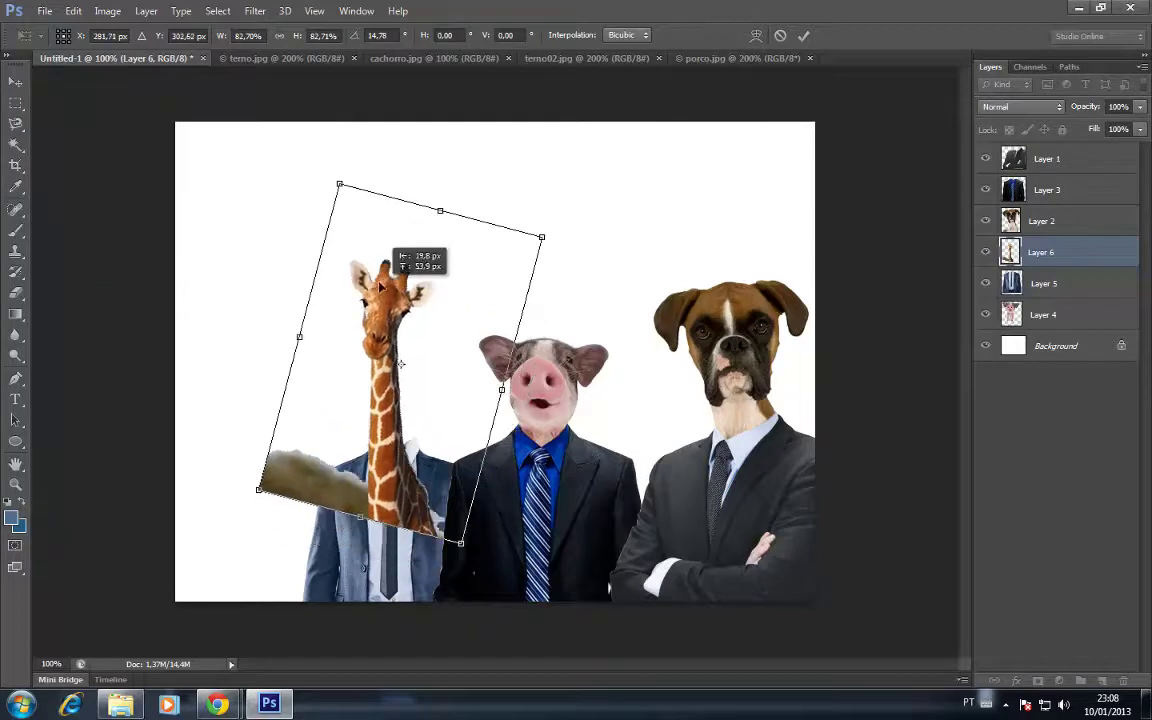
pyautogui.moveTo(595, 232); pyautogui.dragTo(656, 249)
pyautogui.moveTo(422, 310); pyautogui.dragTo(427, 300)
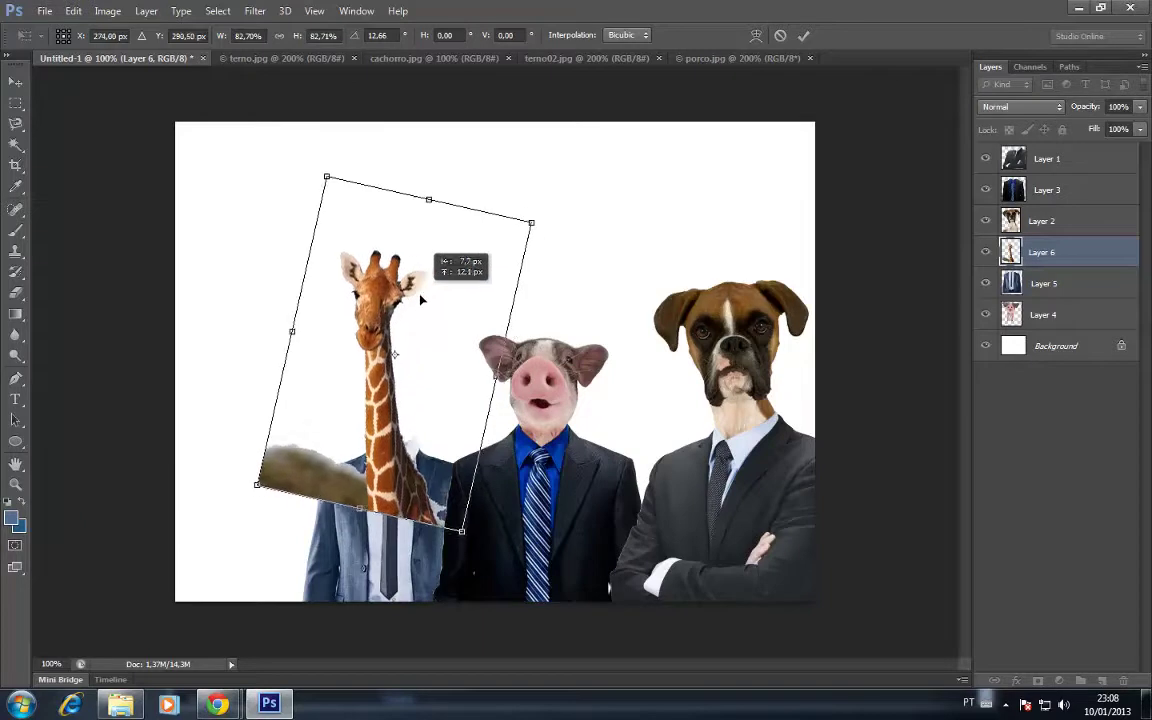
pyautogui.moveTo(427, 293); pyautogui.dragTo(424, 307)
pyautogui.press('Return')
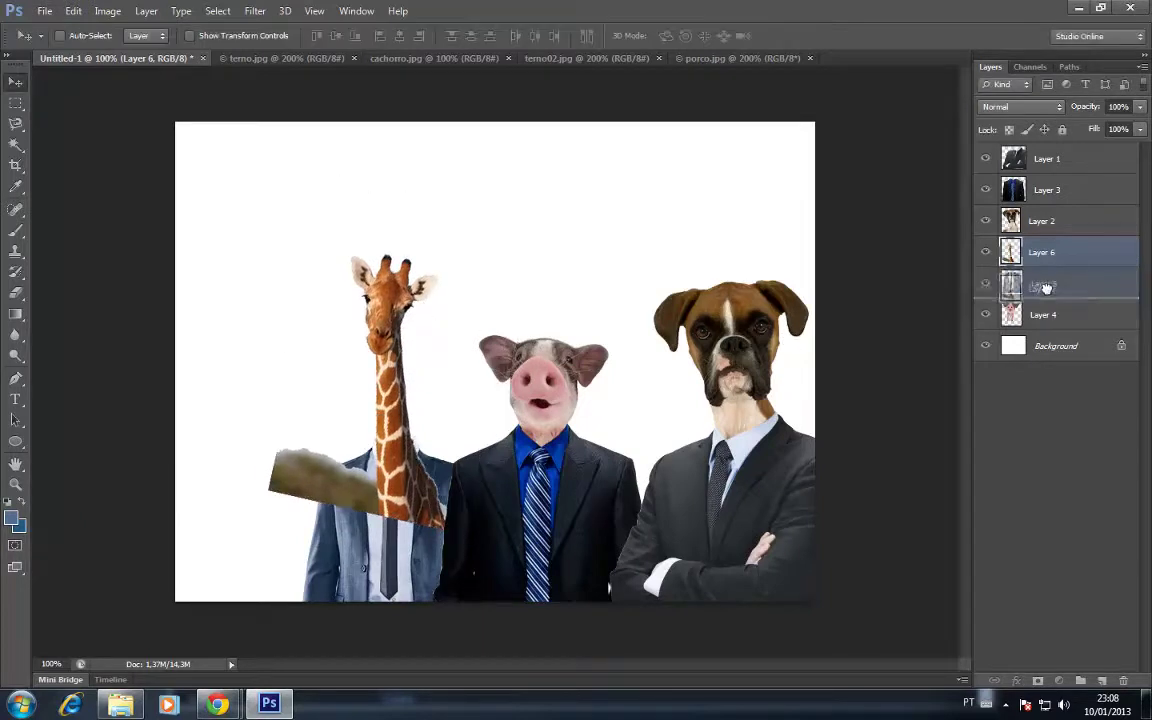
pyautogui.moveTo(1046, 257); pyautogui.dragTo(1044, 295)
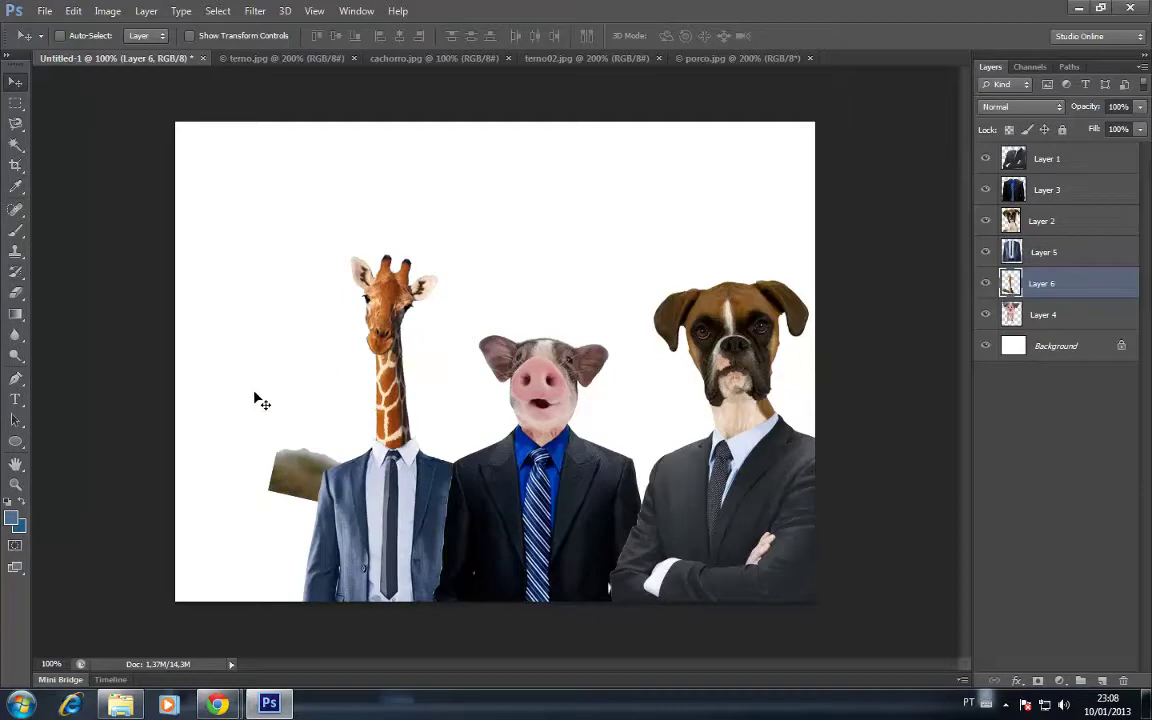
# Step: Erase the brown patch beside the giraffe's suit with a 68 px eraser
pyautogui.click(15, 292)
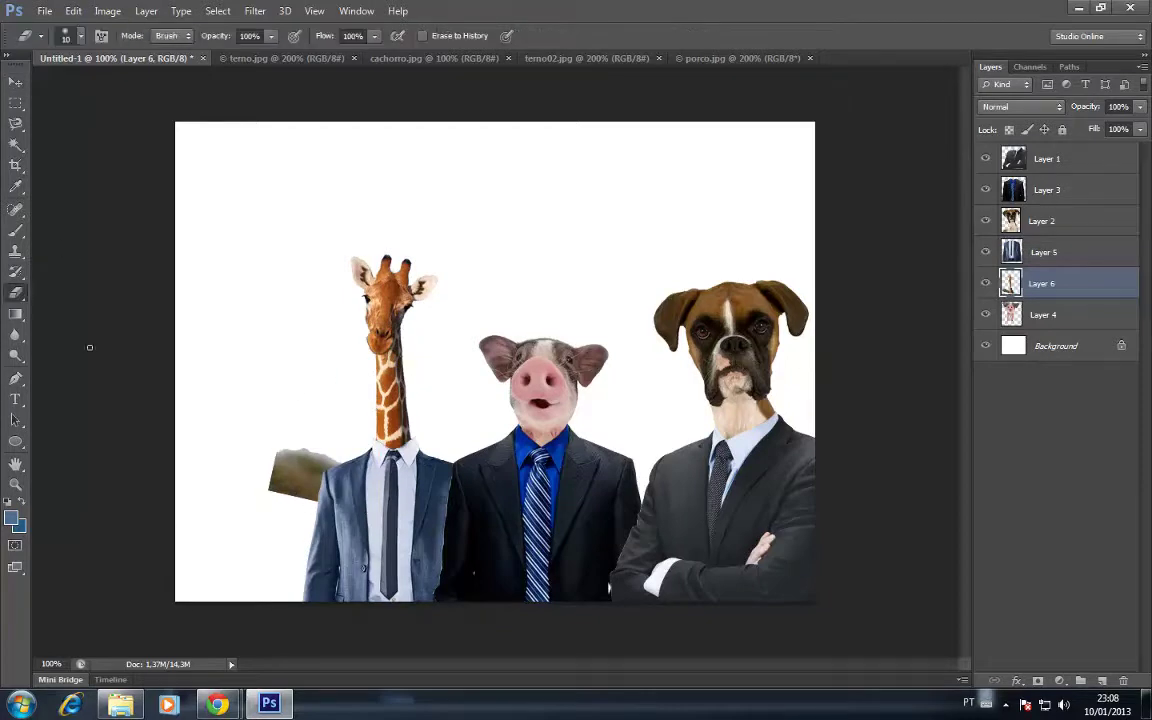
pyautogui.click(80, 37)
pyautogui.click(44, 88)
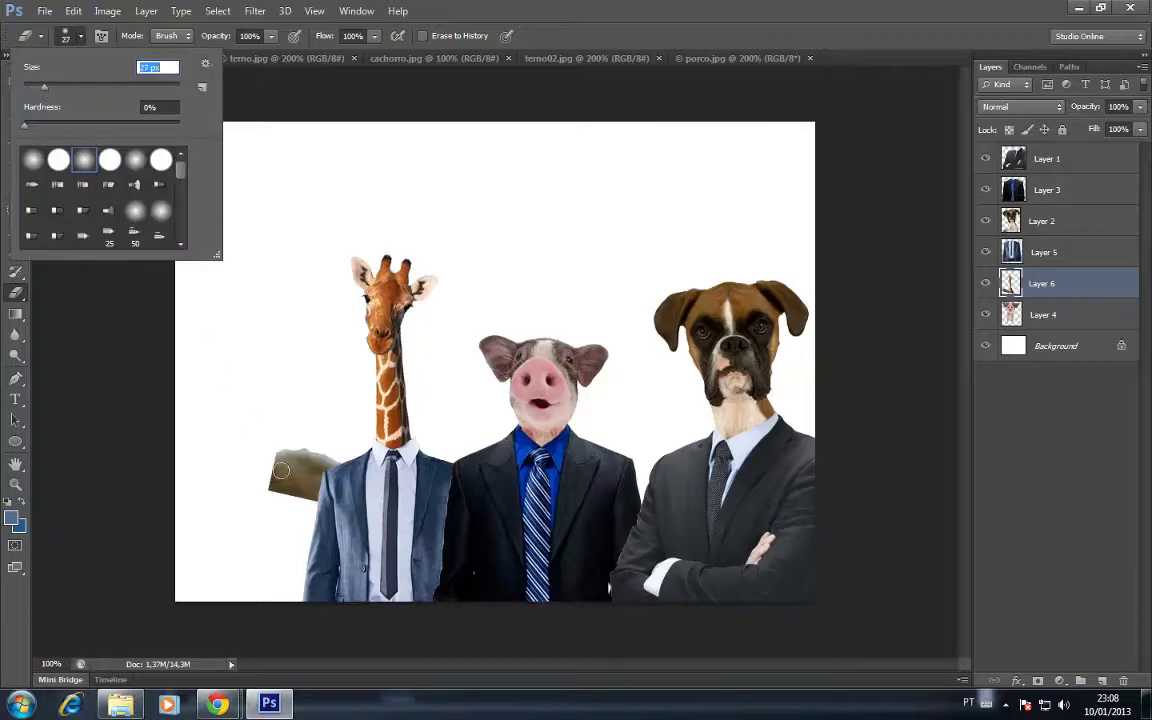
pyautogui.click(56, 88)
pyautogui.moveTo(62, 88); pyautogui.dragTo(77, 88)
pyautogui.moveTo(290, 463)
pyautogui.mouseDown()
pyautogui.moveTo(335, 500)
pyautogui.moveTo(283, 442)
pyautogui.mouseUp()
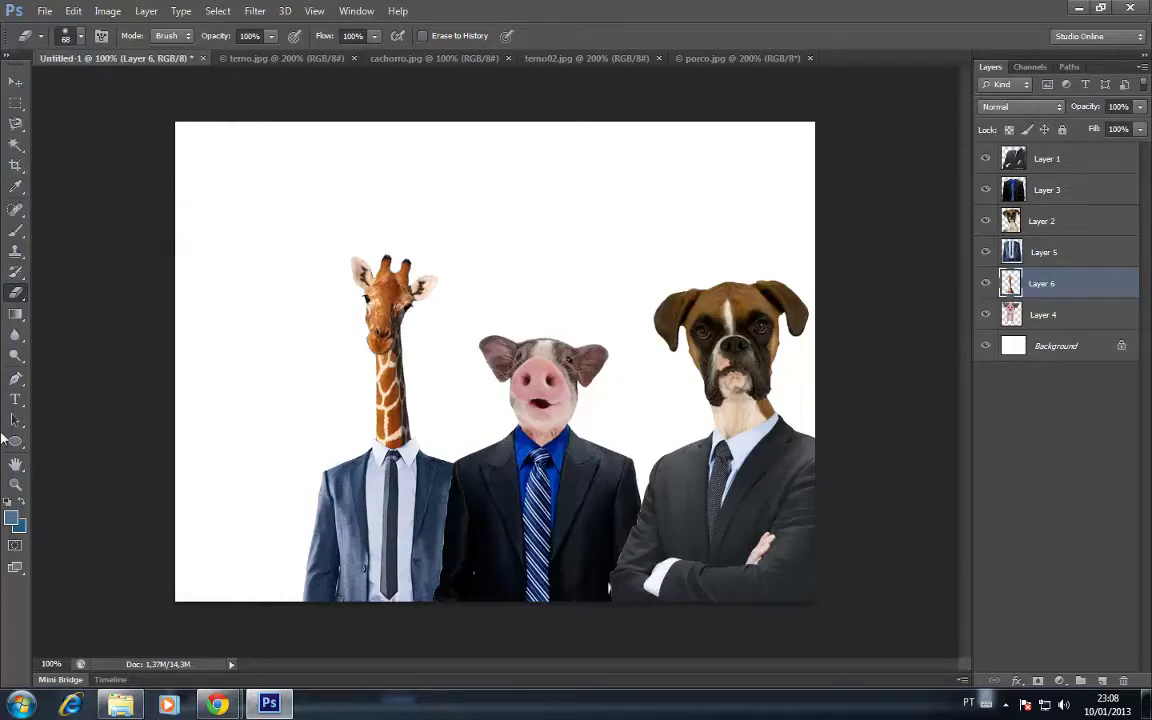
# Step: Open the cidade city photo
pyautogui.click(44, 11)
pyautogui.click(57, 46)
pyautogui.doubleClick(698, 162)
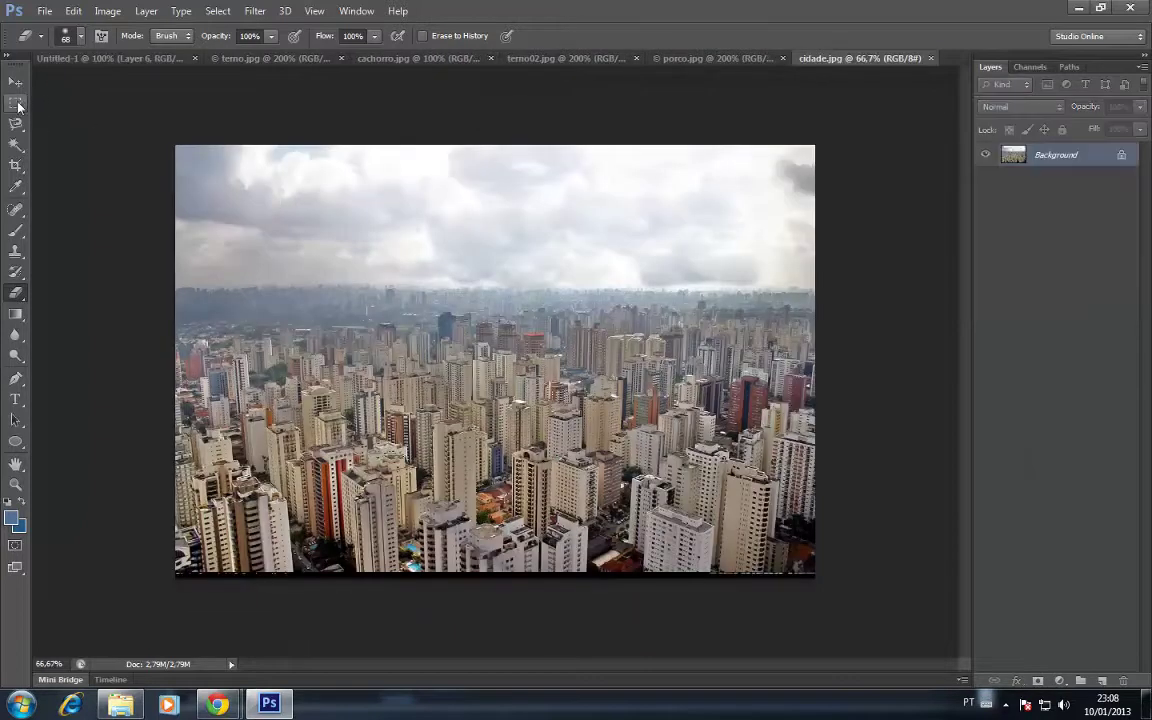
# Step: Select the entire cidade image and close it to return to the montage
pyautogui.click(15, 103)
pyautogui.moveTo(113, 108); pyautogui.dragTo(968, 627)
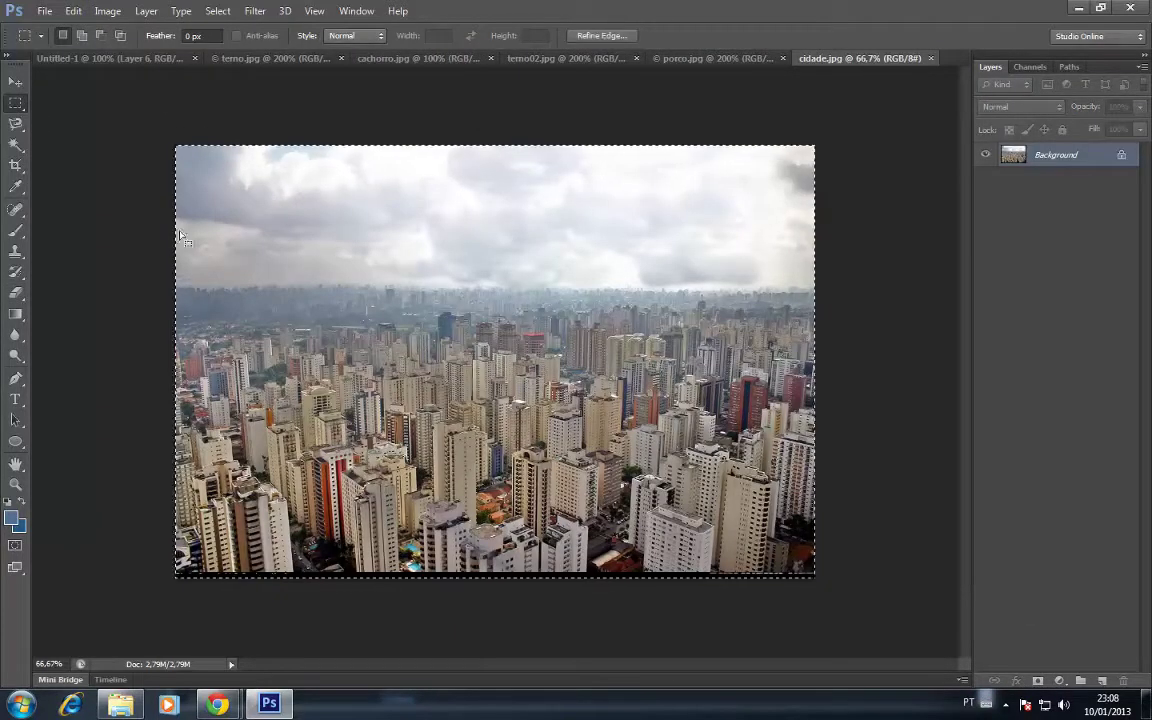
pyautogui.click(220, 12)
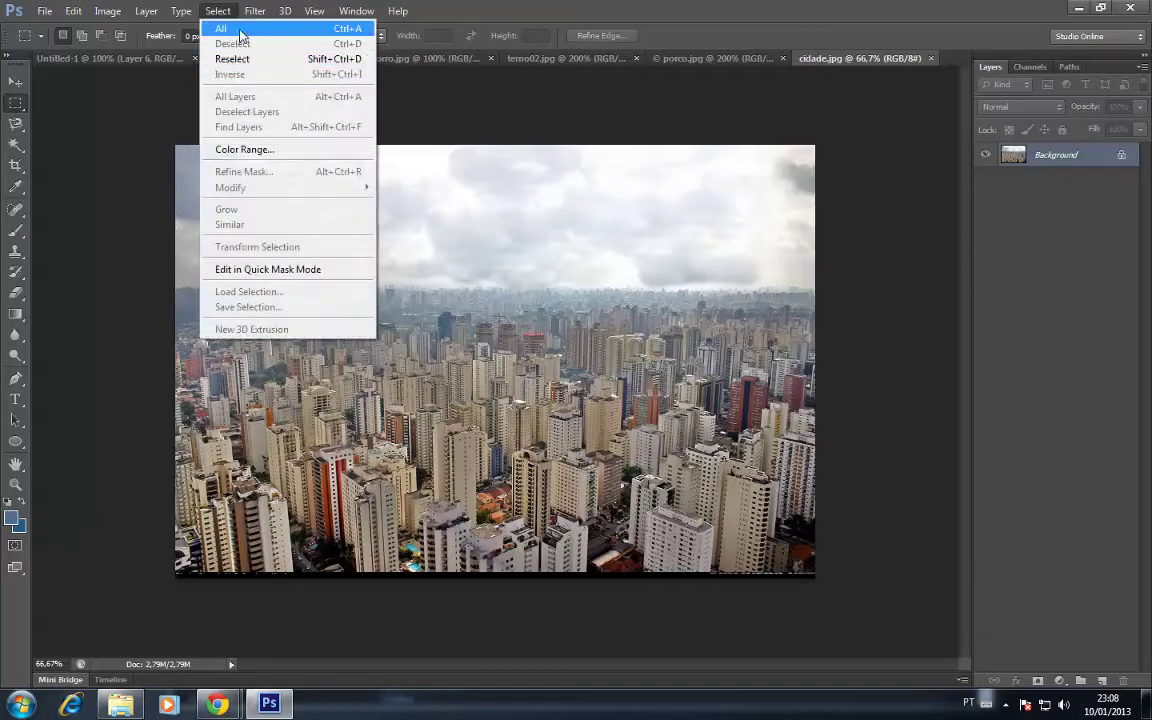
pyautogui.click(225, 28)
pyautogui.hotkey('ctrl', 'w')
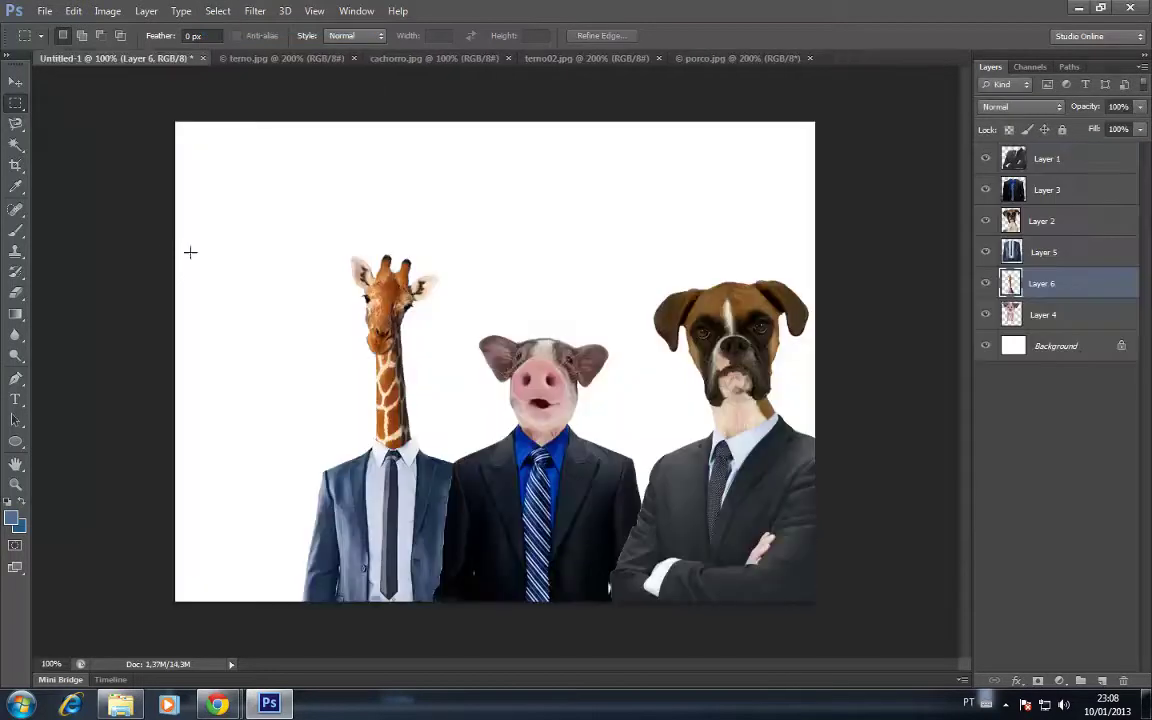
# Step: Paste the city as Layer 7 just above Background and nudge it into place
pyautogui.click(1063, 347)
pyautogui.hotkey('ctrl', 'v')
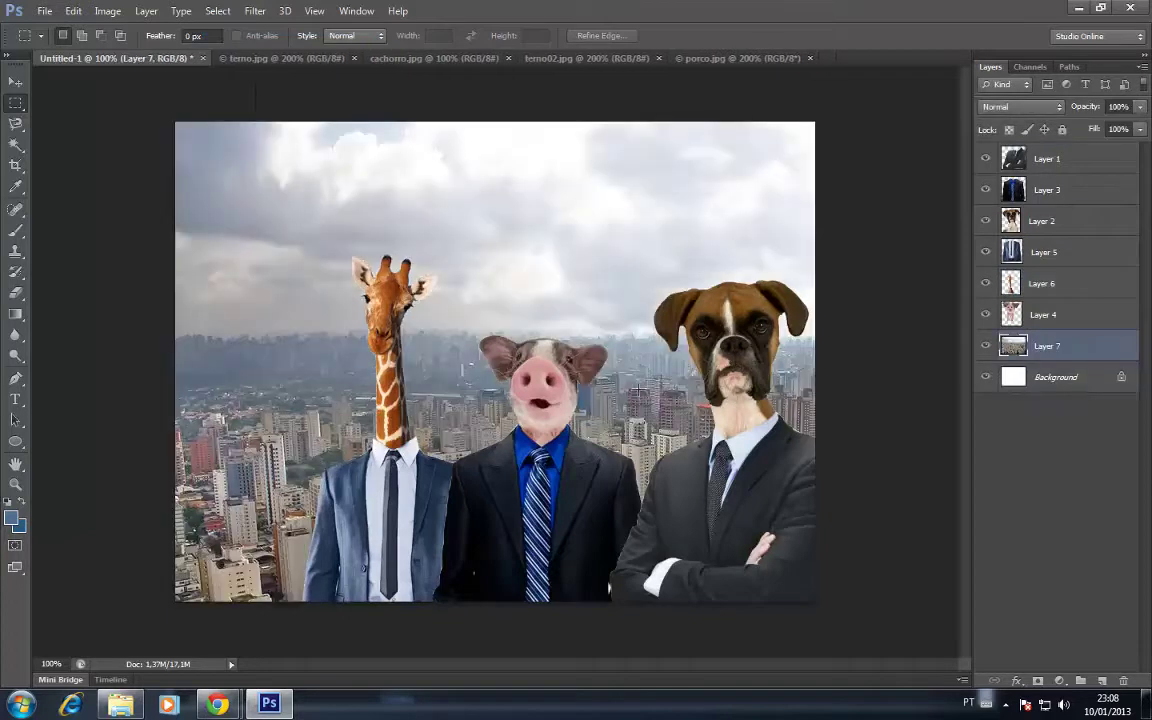
pyautogui.click(15, 81)
pyautogui.moveTo(230, 302); pyautogui.dragTo(240, 345)
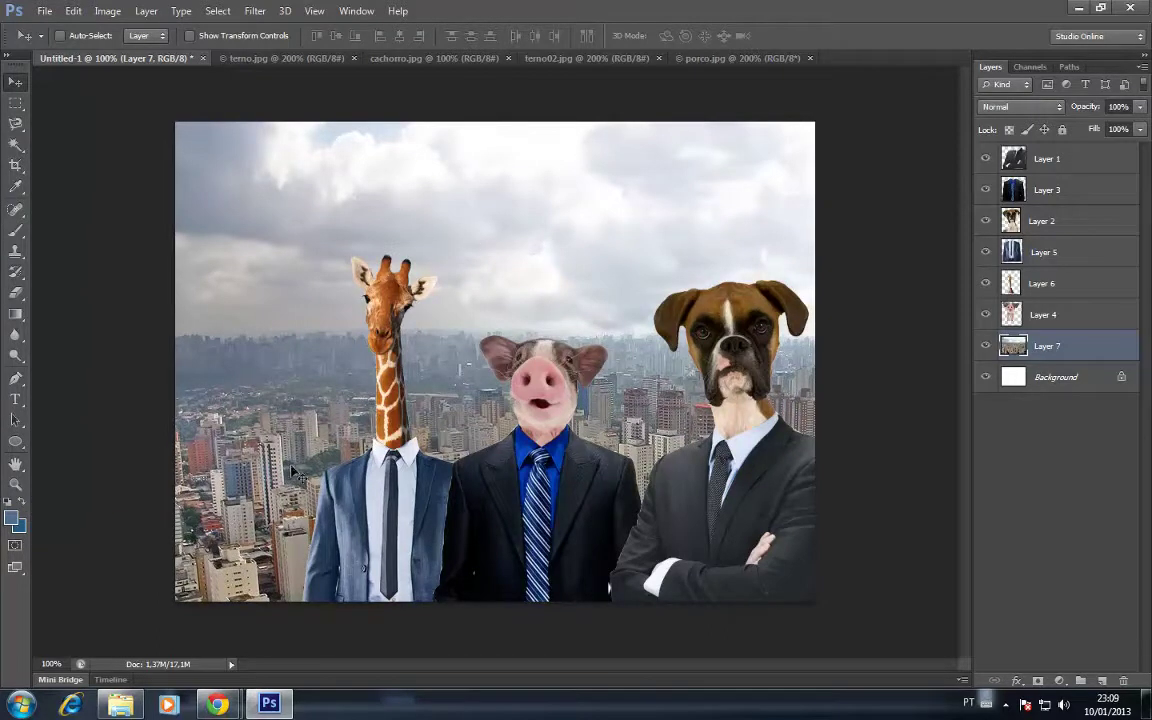
pyautogui.click(251, 17)
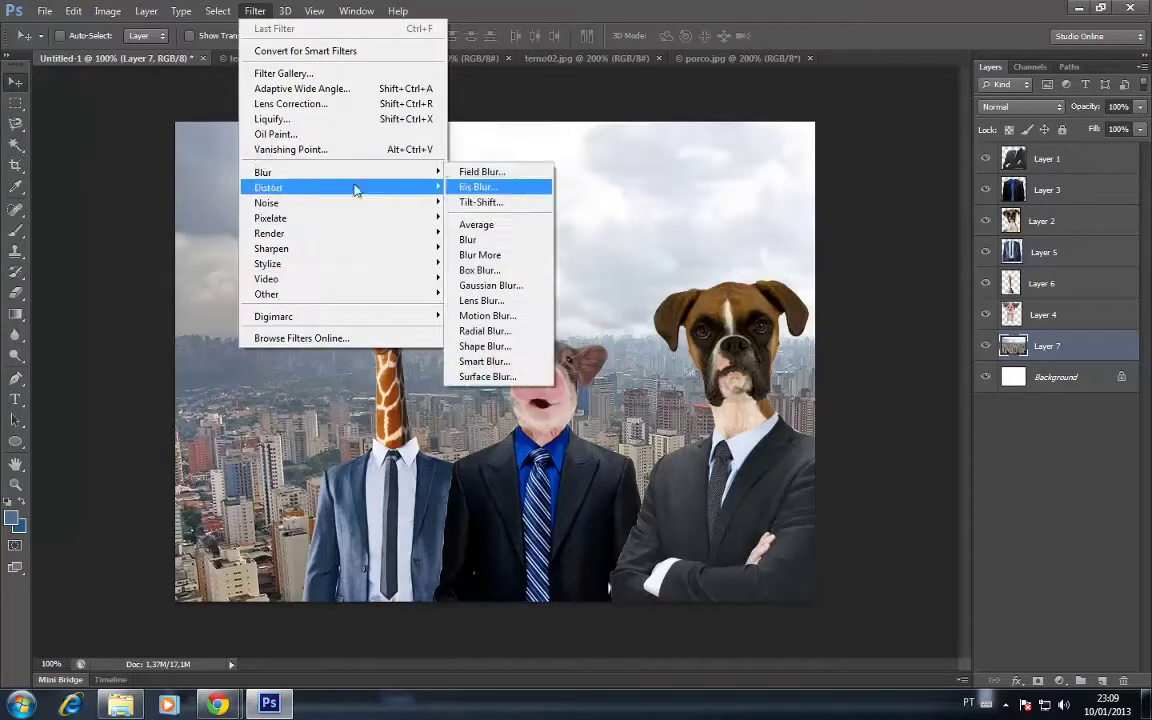
pyautogui.moveTo(263, 172)
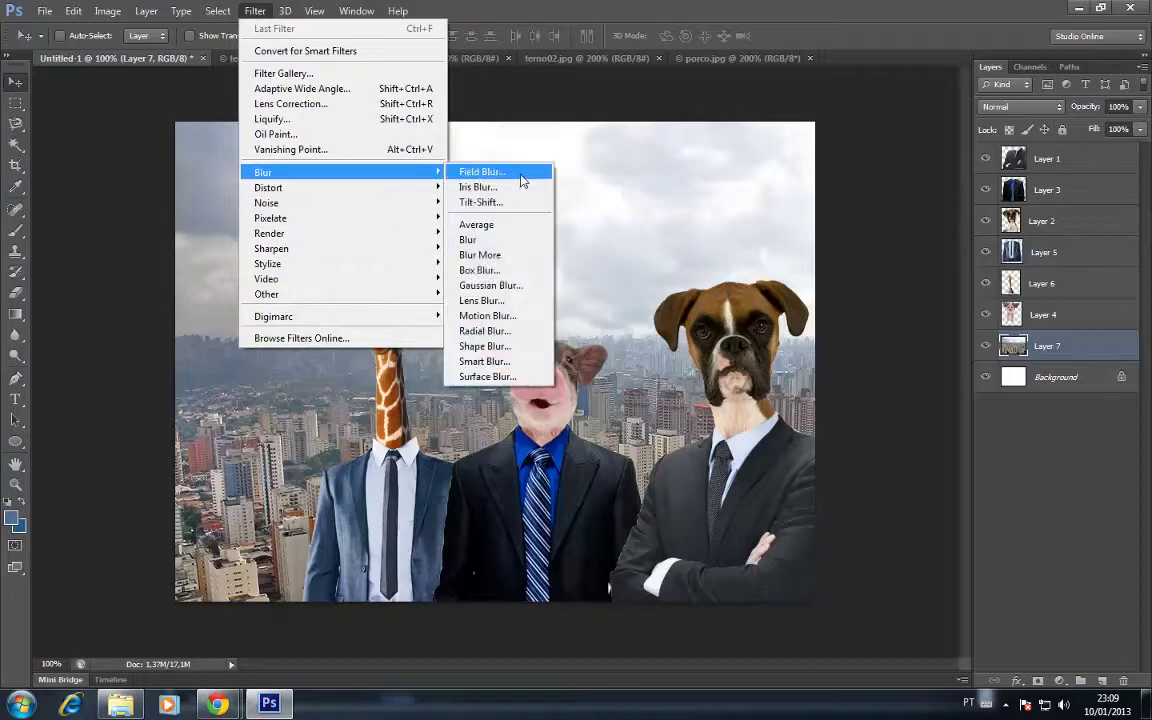
# Step: Apply a 3.2-pixel Gaussian Blur to the city background layer
pyautogui.click(497, 287)
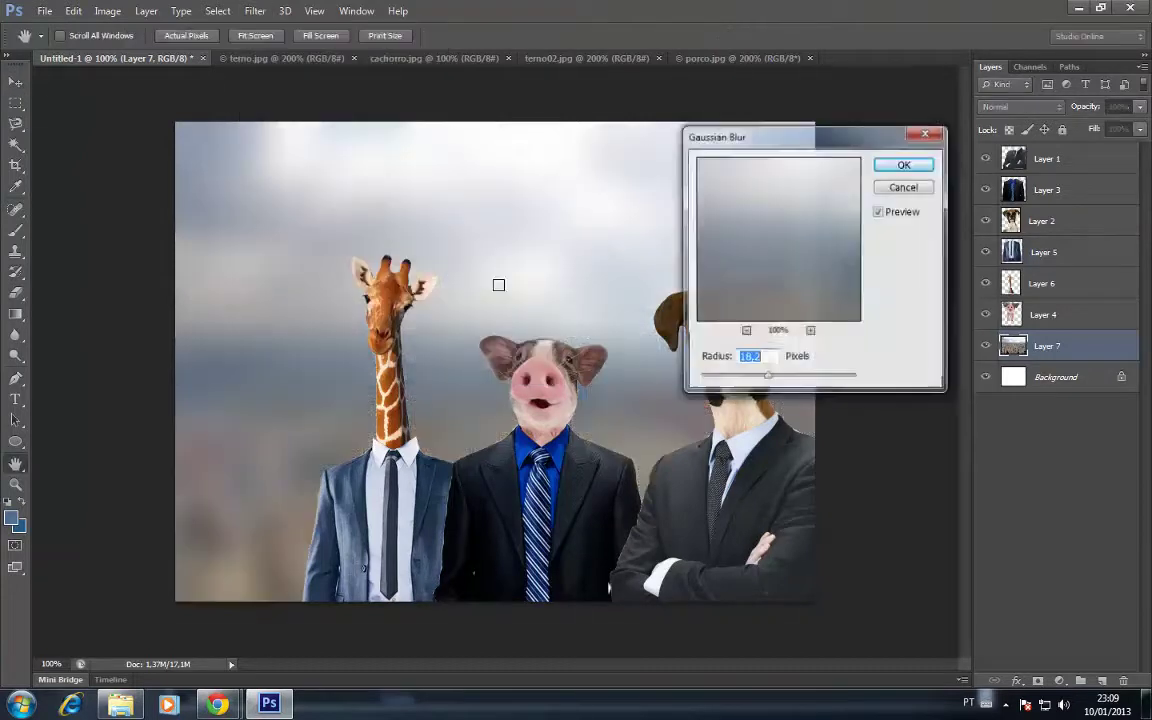
pyautogui.moveTo(771, 380); pyautogui.dragTo(653, 378)
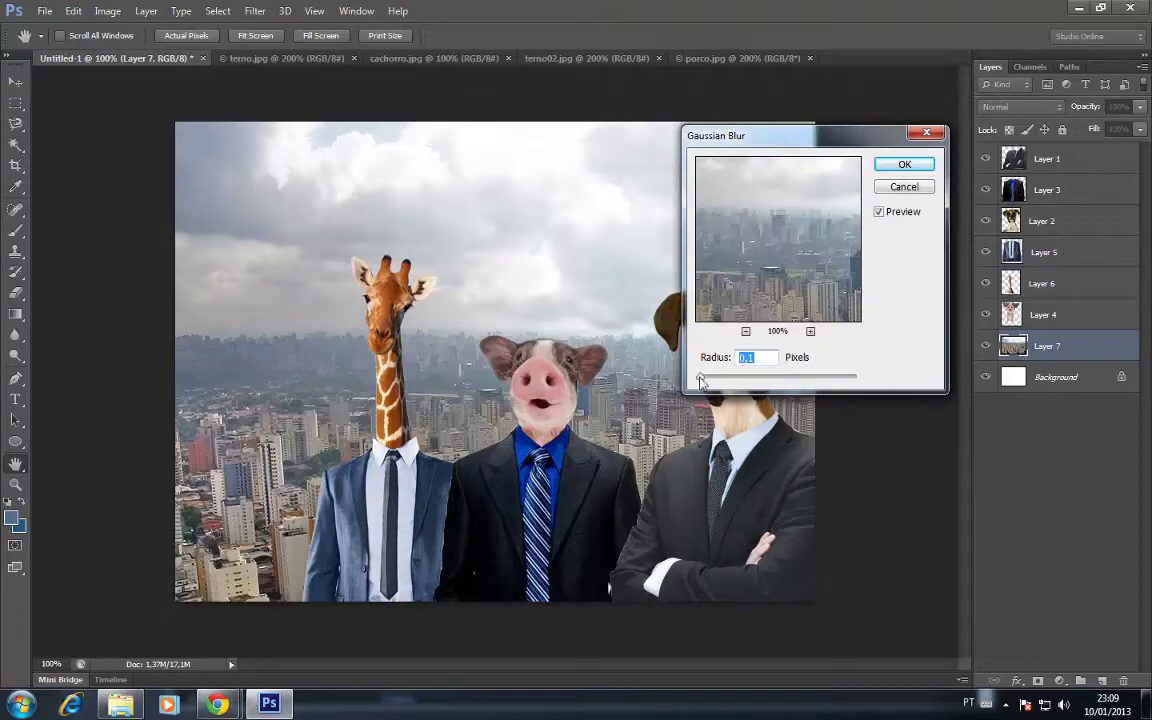
pyautogui.moveTo(701, 381); pyautogui.dragTo(728, 387)
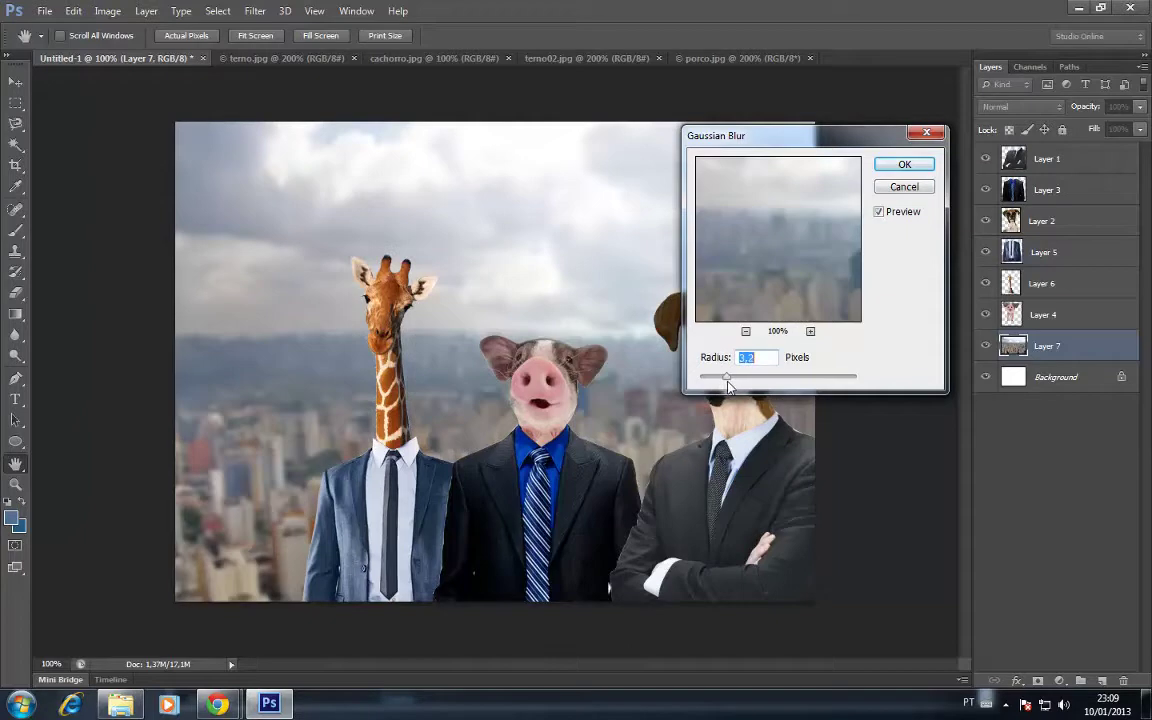
pyautogui.click(900, 164)
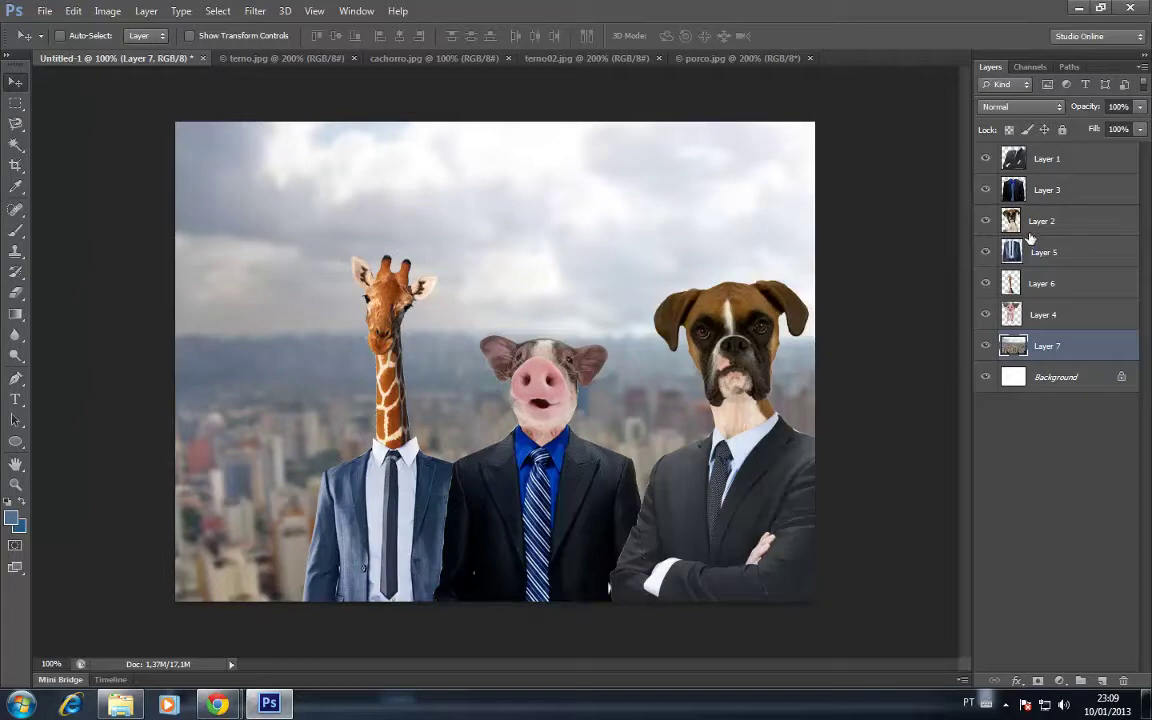
# Step: At 200% zoom, apply a 1 px defringe to the boxer's suit layer, Layer 1
pyautogui.click(1022, 148)
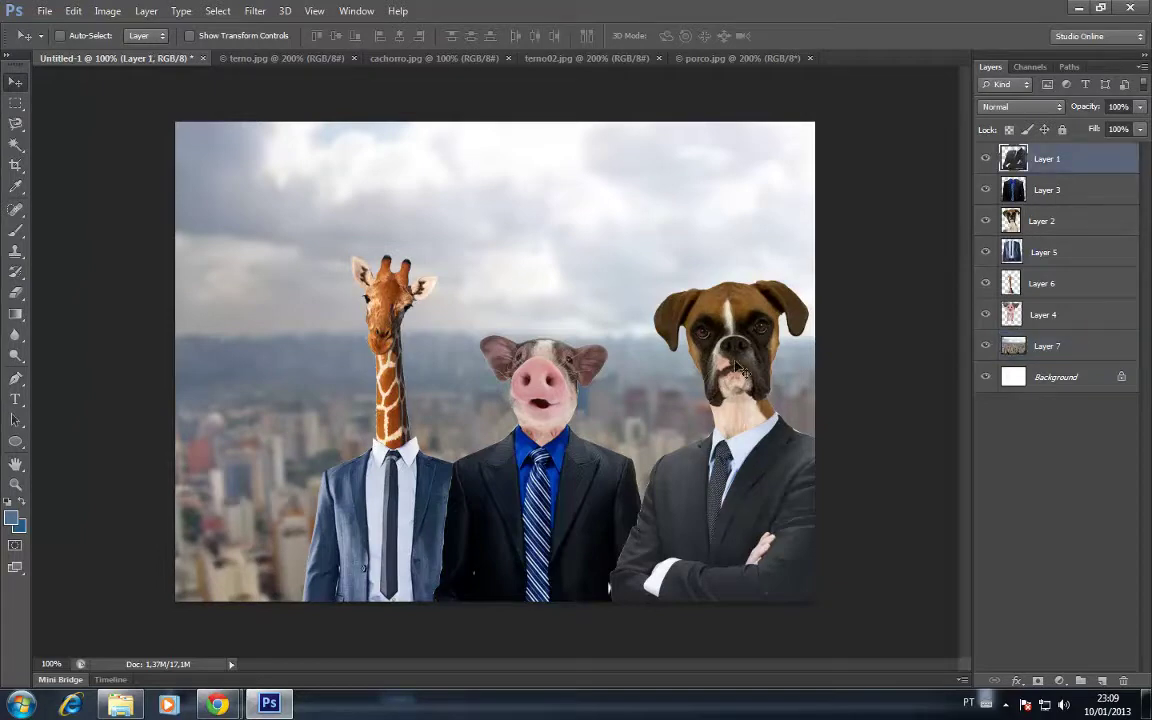
pyautogui.hotkey('ctrl', '+')
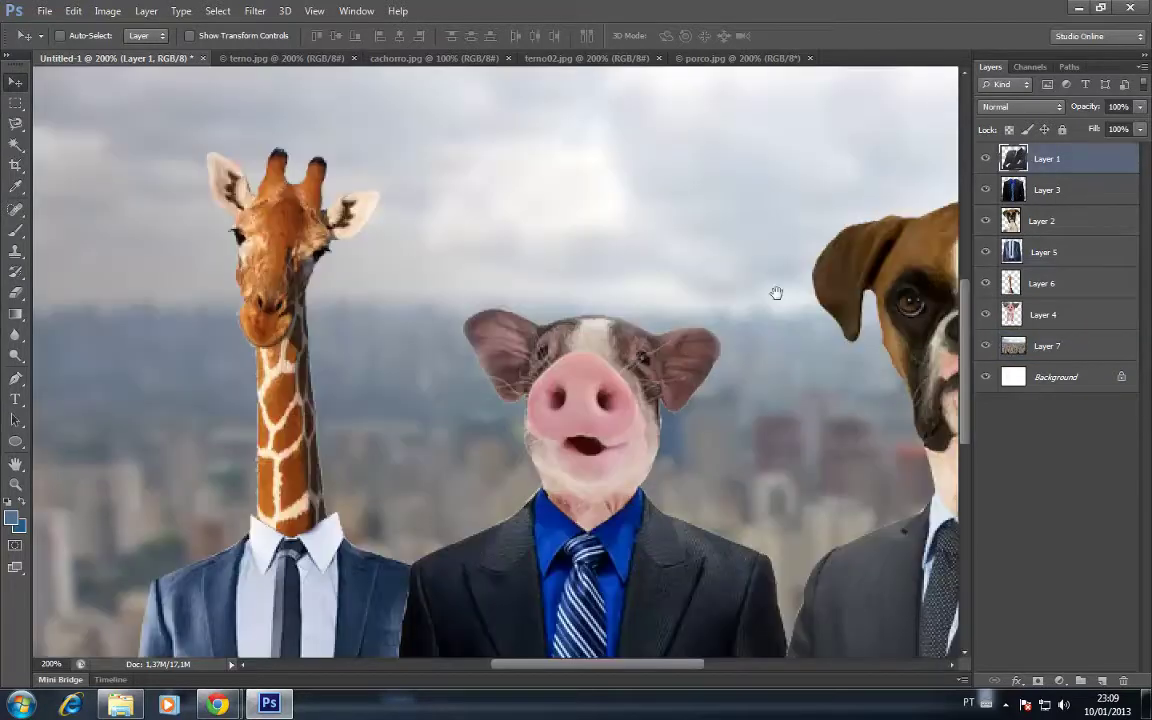
pyautogui.moveTo(774, 290); pyautogui.dragTo(491, 200)
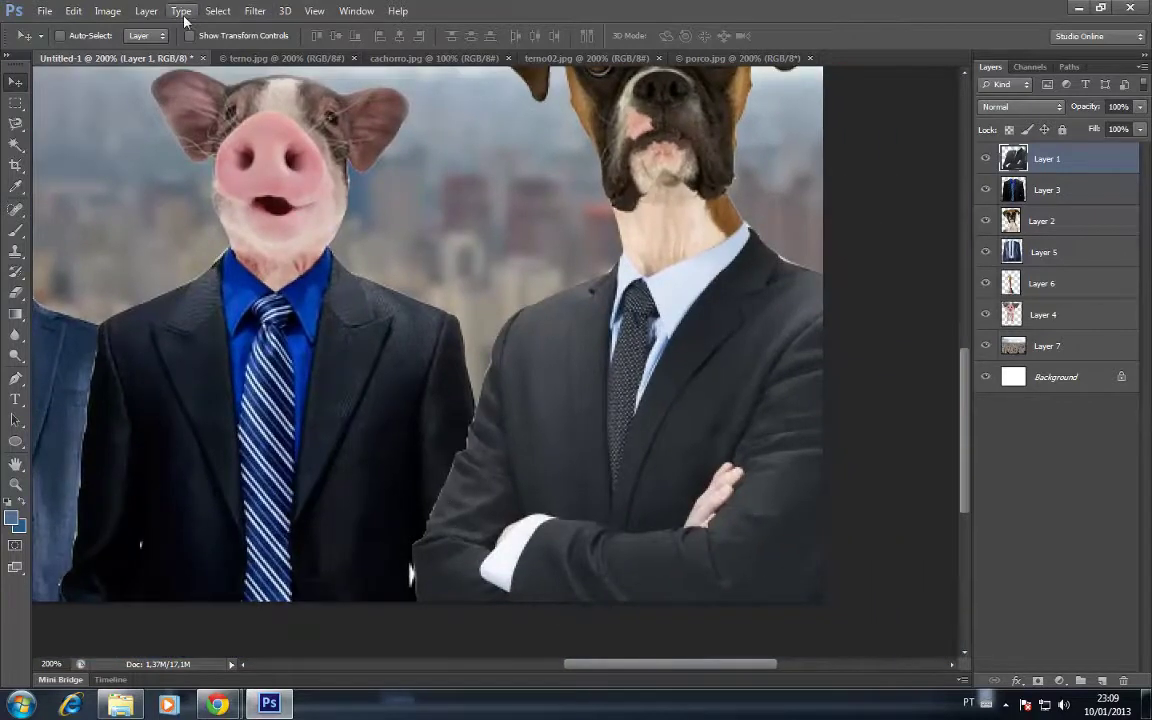
pyautogui.click(146, 11)
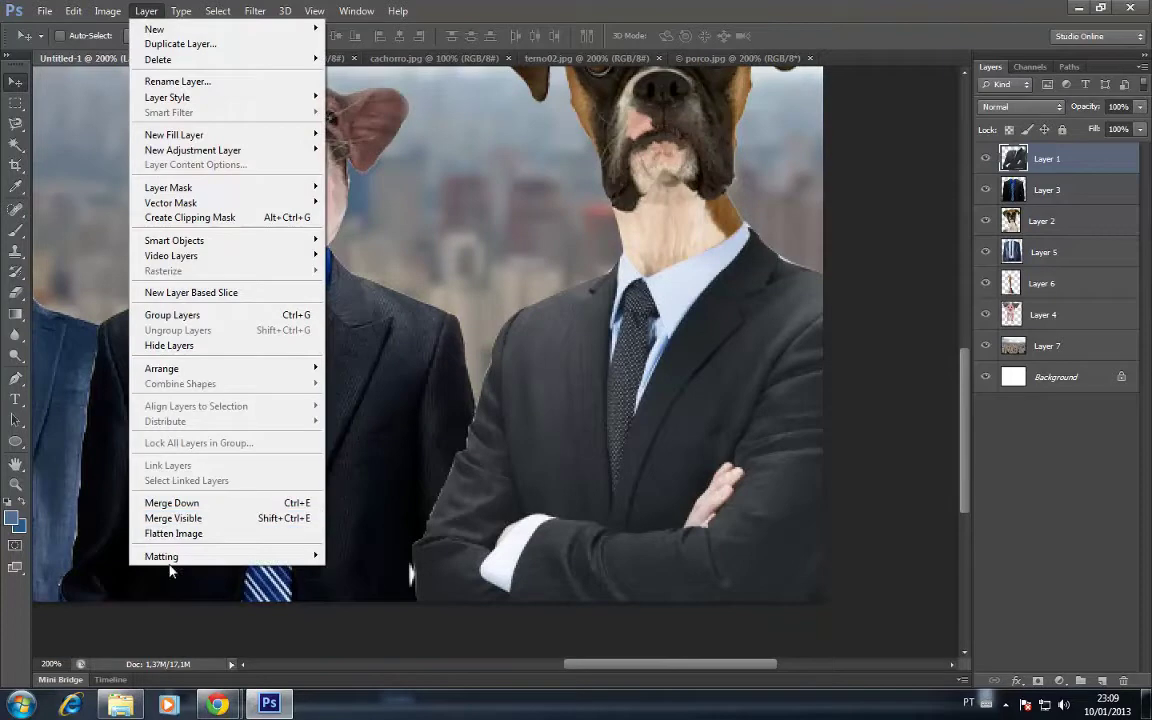
pyautogui.moveTo(161, 556)
pyautogui.click(365, 570)
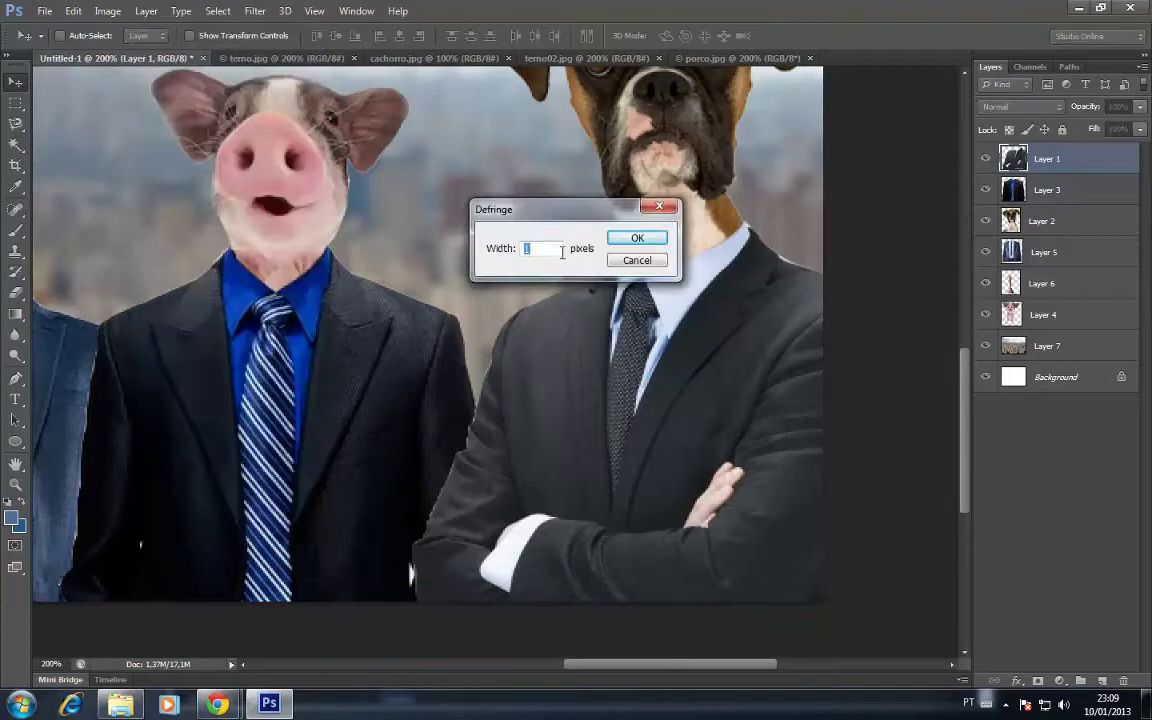
pyautogui.click(640, 240)
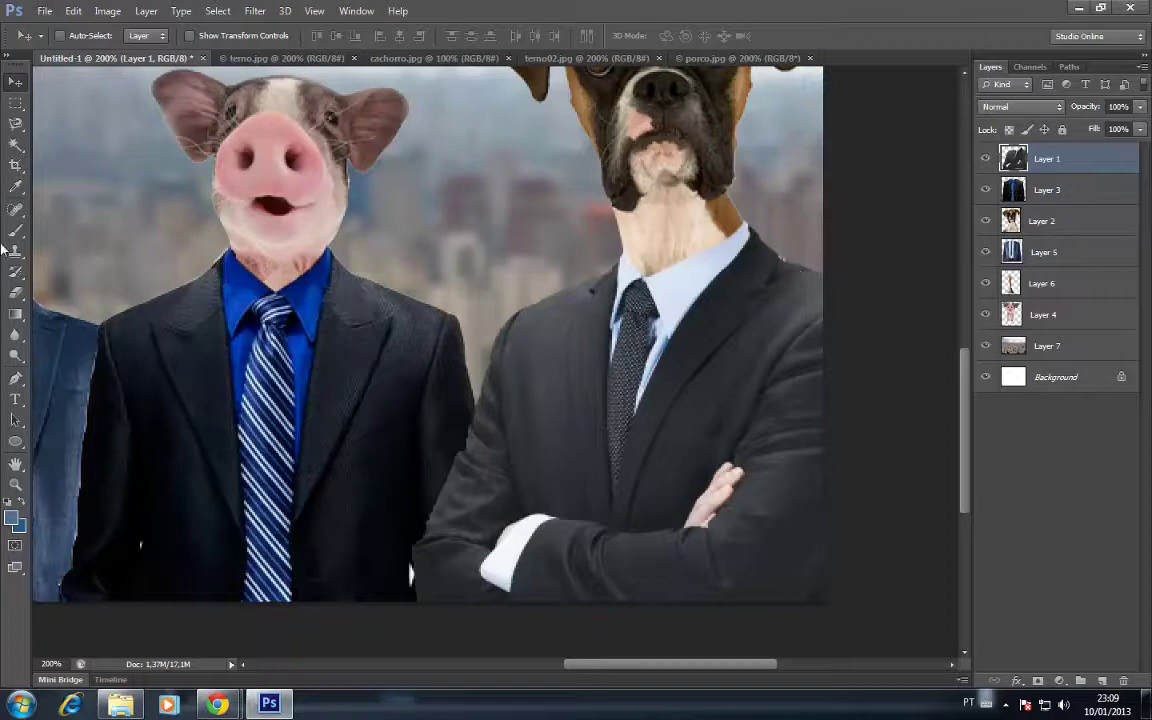
# Step: Set the Eraser to a smaller brush, then select the boxer head layer, Layer 2
pyautogui.click(15, 292)
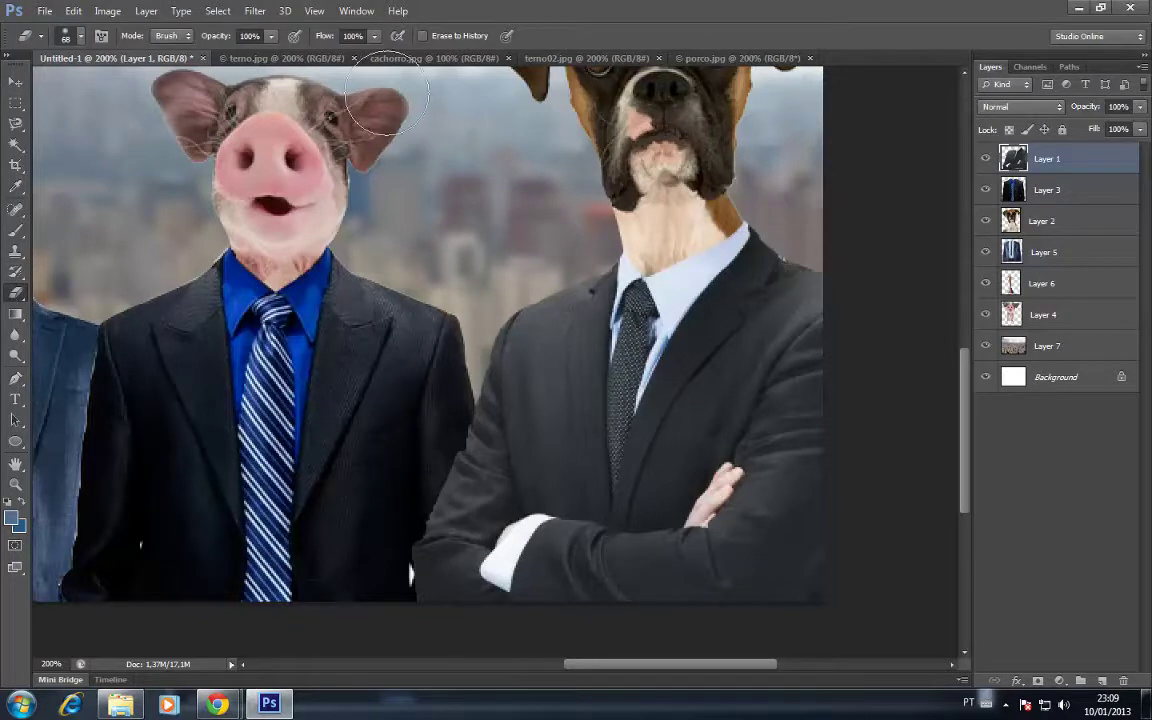
pyautogui.press('[')
pyautogui.press('[')
pyautogui.press('[')
pyautogui.press('[')
pyautogui.press('[')
pyautogui.press('[')
pyautogui.scroll(1, 963, 316)
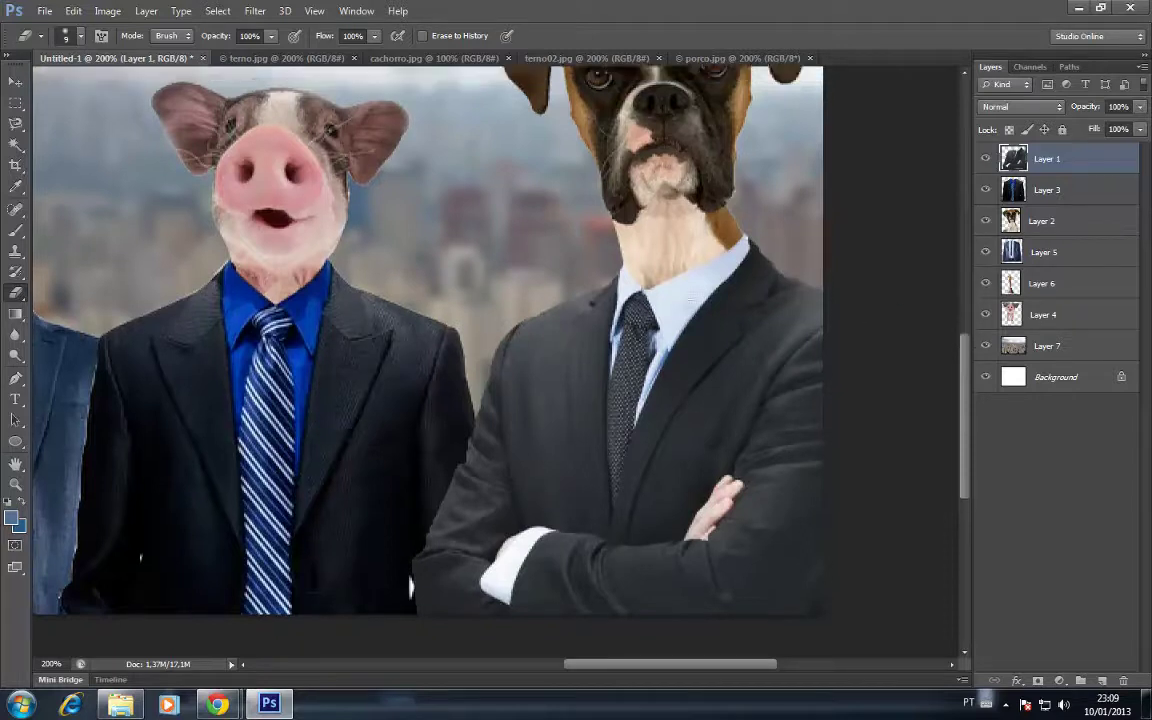
pyautogui.scroll(3, 963, 316)
pyautogui.click(1022, 230)
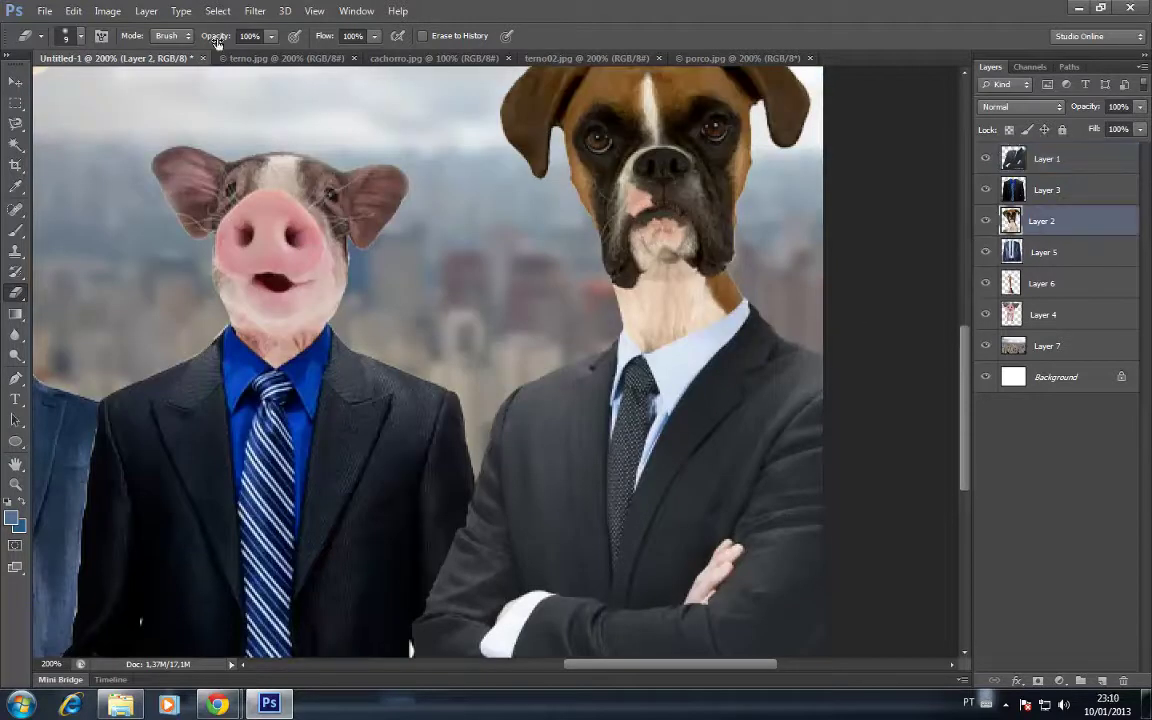
# Step: Apply a 1 px defringe to the boxer head (Layer 2) and the pig's suit (Layer 3)
pyautogui.click(146, 11)
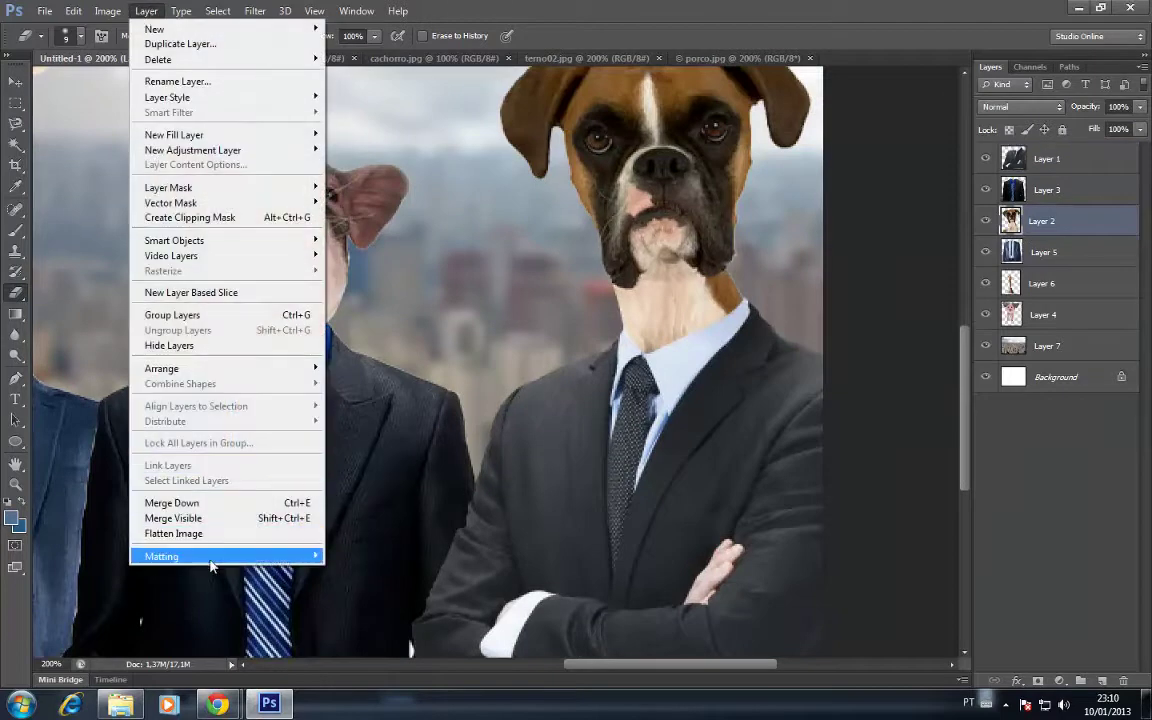
pyautogui.click(392, 571)
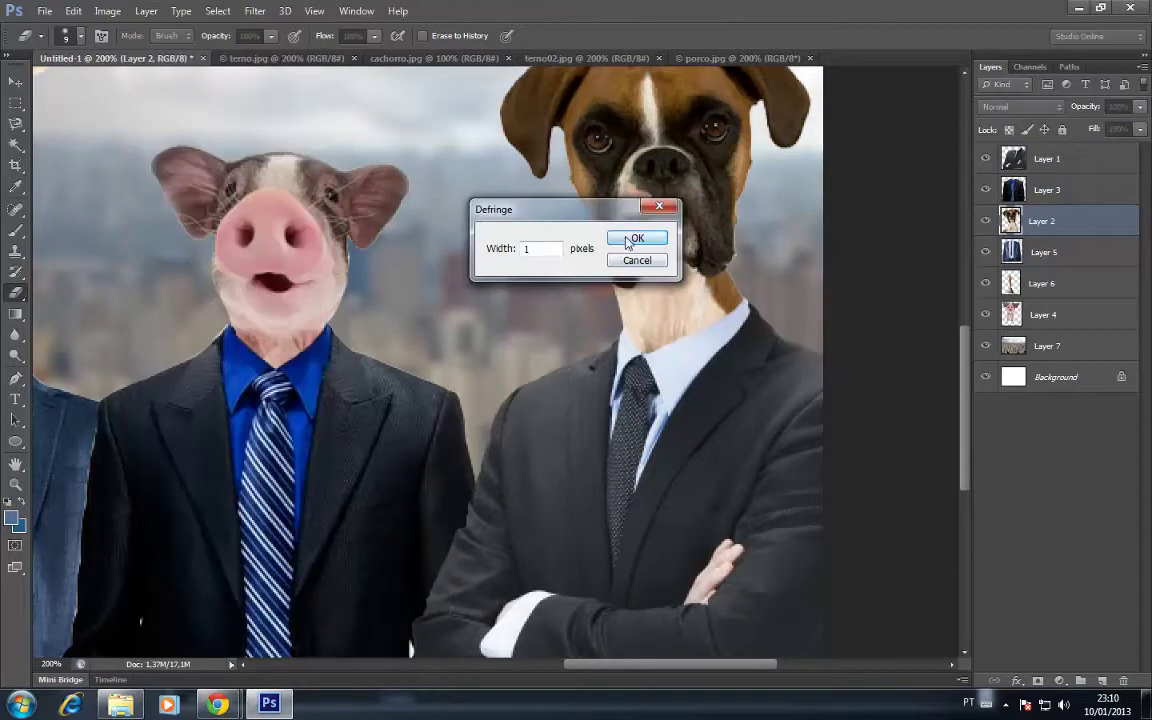
pyautogui.click(641, 236)
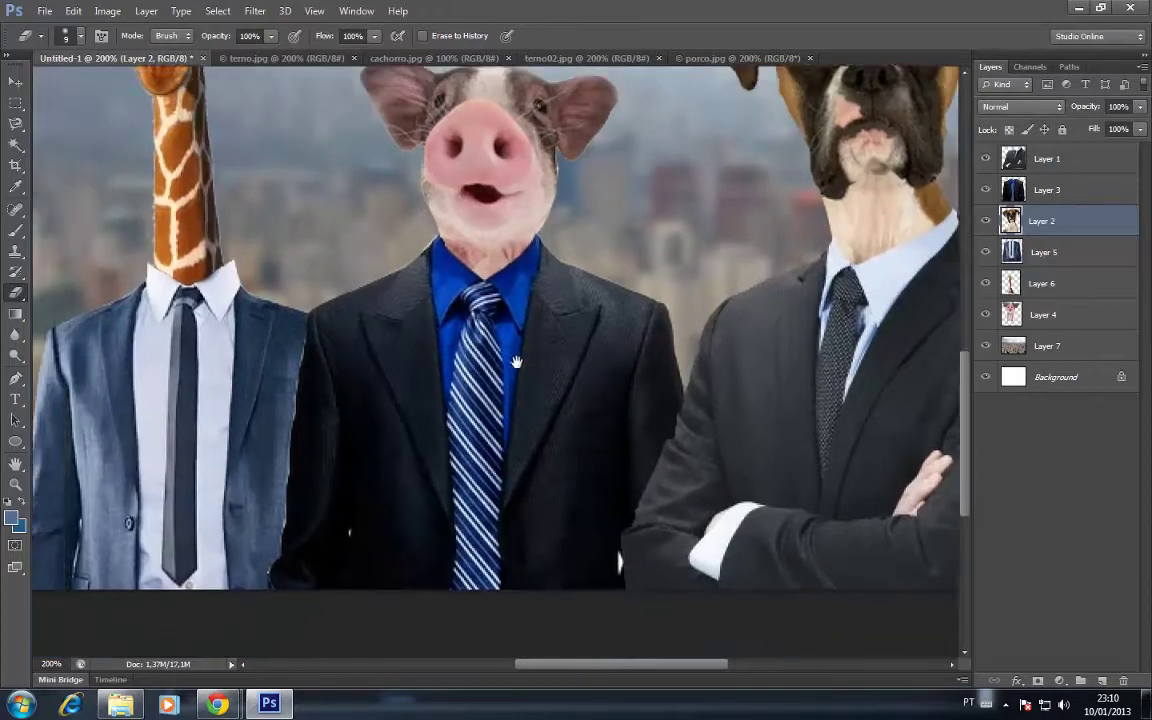
pyautogui.moveTo(325, 405); pyautogui.dragTo(565, 335)
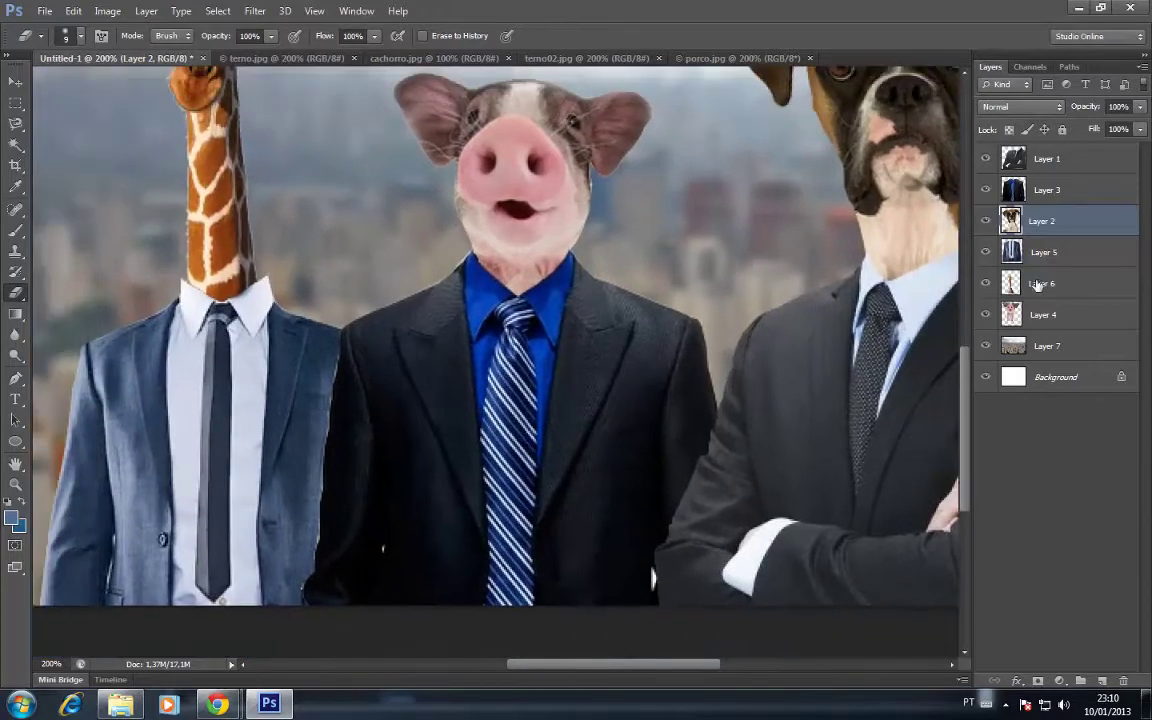
pyautogui.click(1033, 190)
pyautogui.click(146, 11)
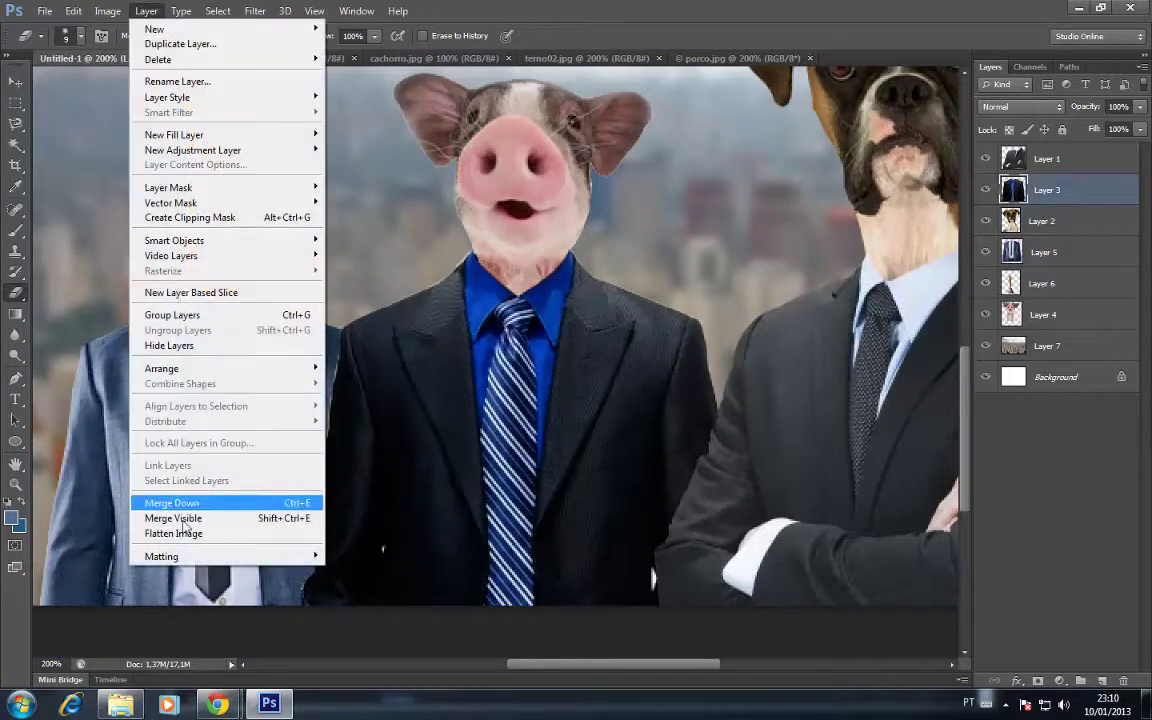
pyautogui.click(352, 572)
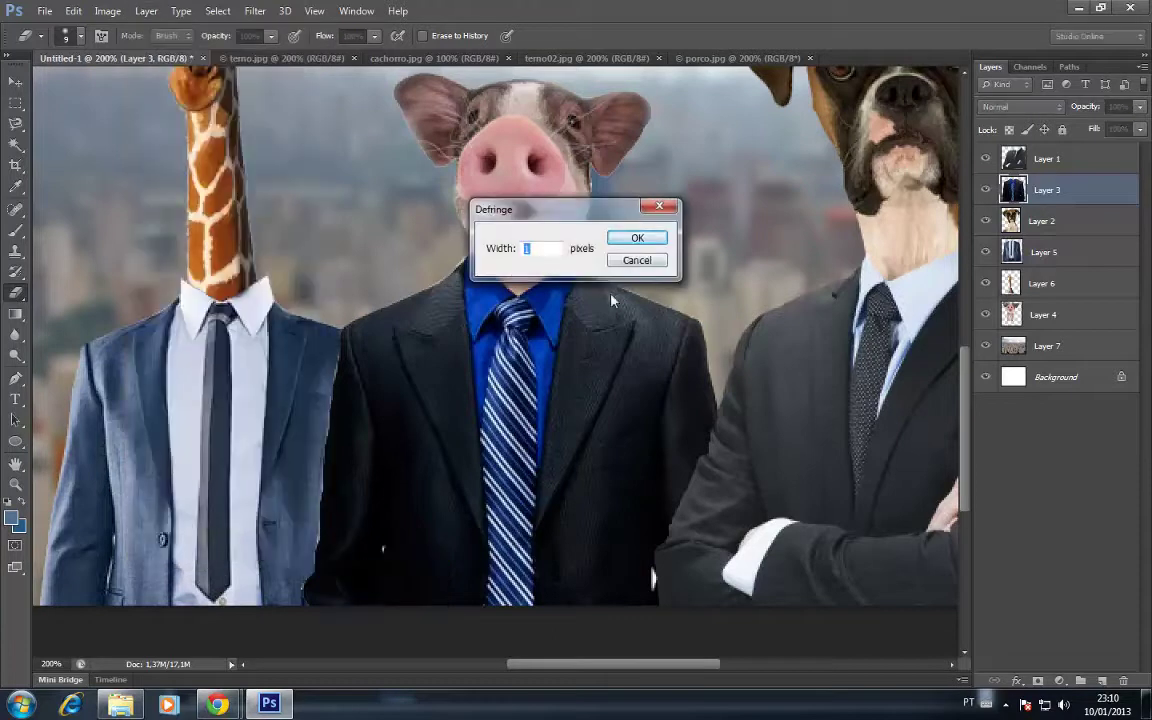
pyautogui.click(637, 238)
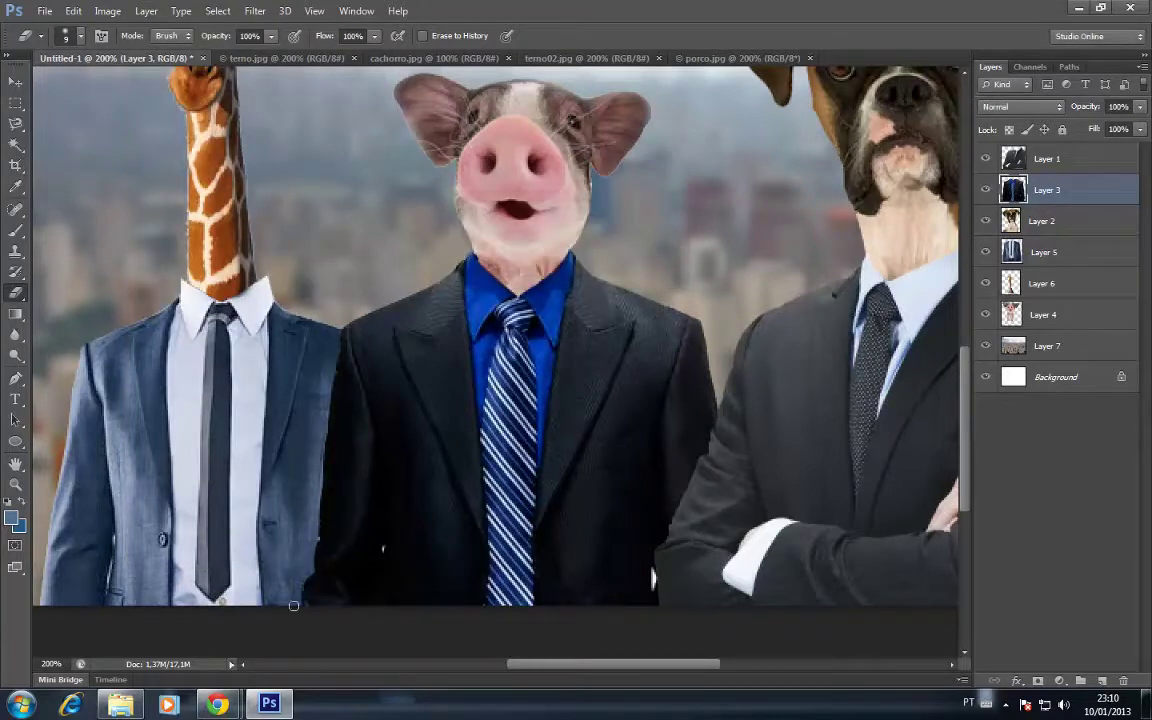
# Step: Defringe the pig head (Layer 4) and the giraffe head (Layer 6) by 1 px
pyautogui.scroll(2, 449, 348)
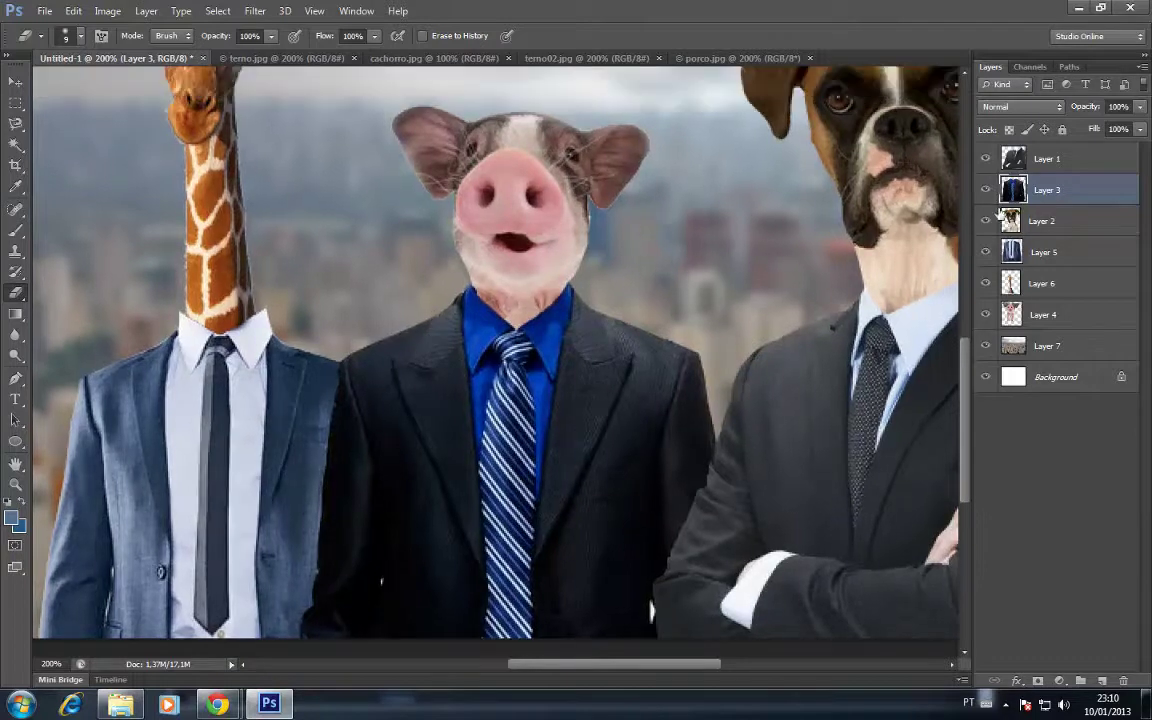
pyautogui.click(1033, 312)
pyautogui.click(146, 11)
pyautogui.moveTo(161, 556)
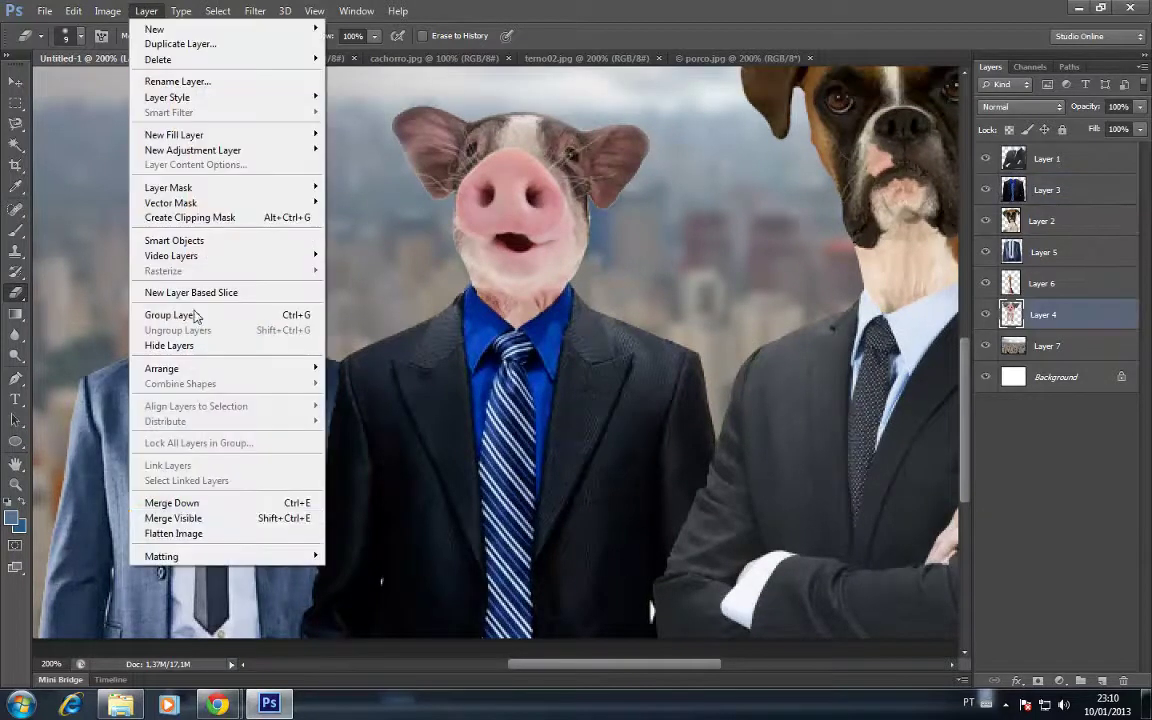
pyautogui.click(400, 575)
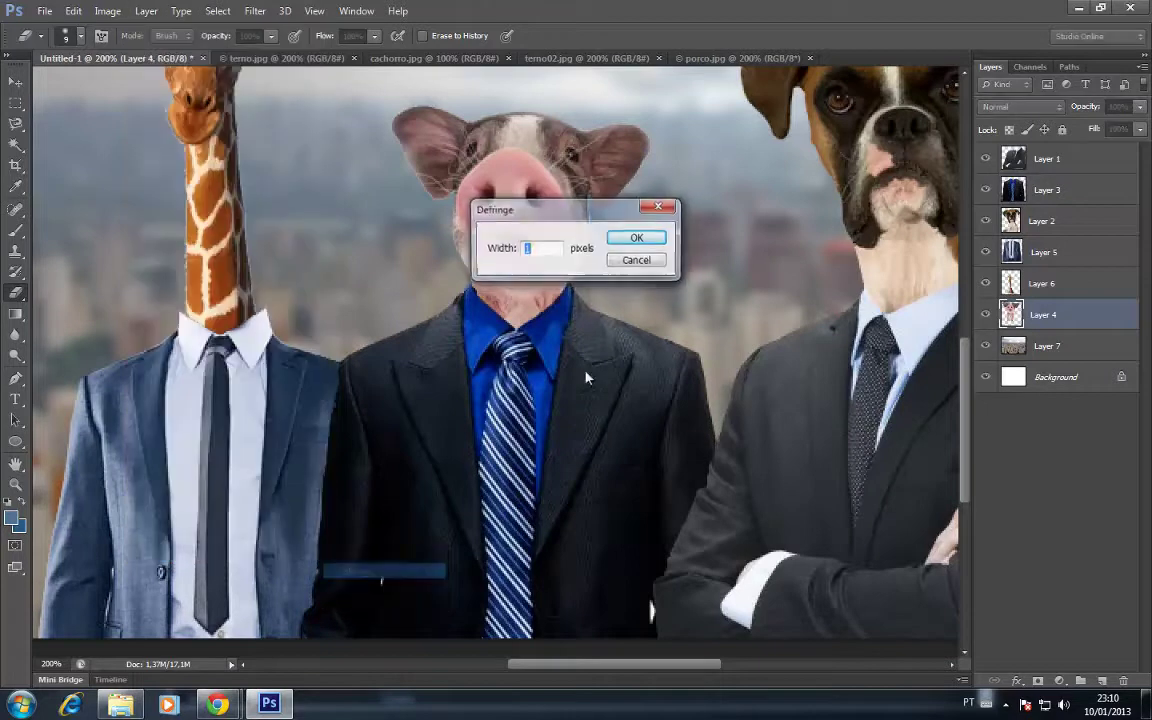
pyautogui.click(645, 235)
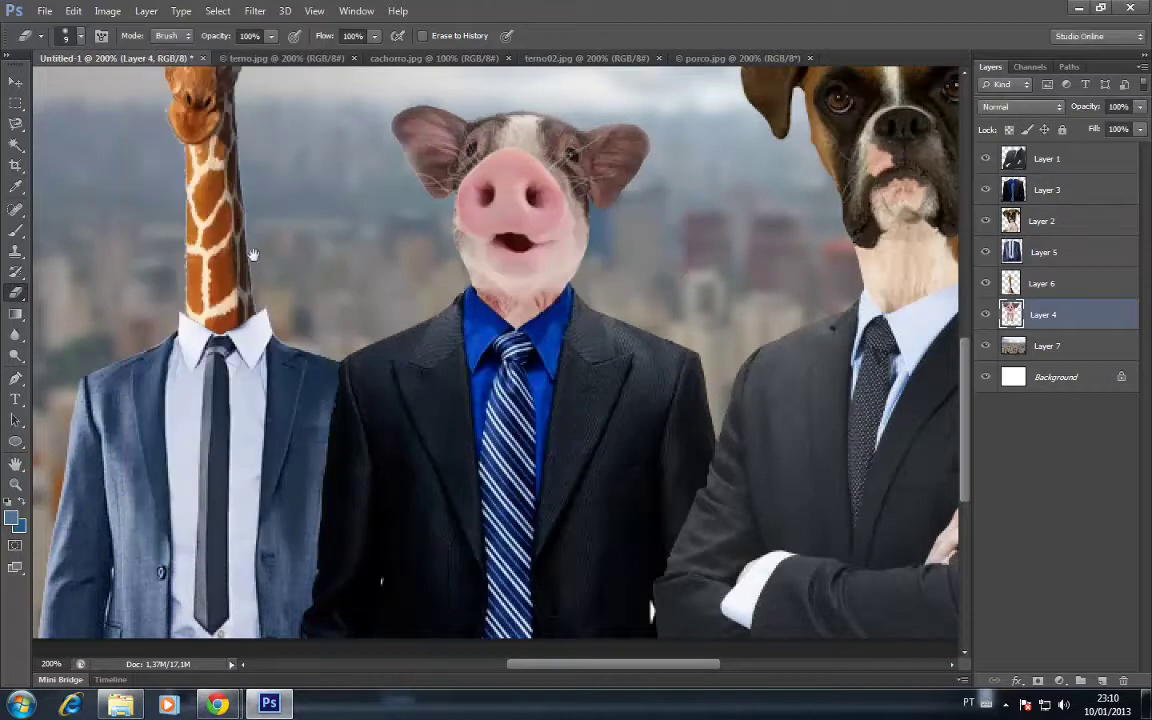
pyautogui.moveTo(253, 255); pyautogui.dragTo(428, 350)
pyautogui.click(1032, 285)
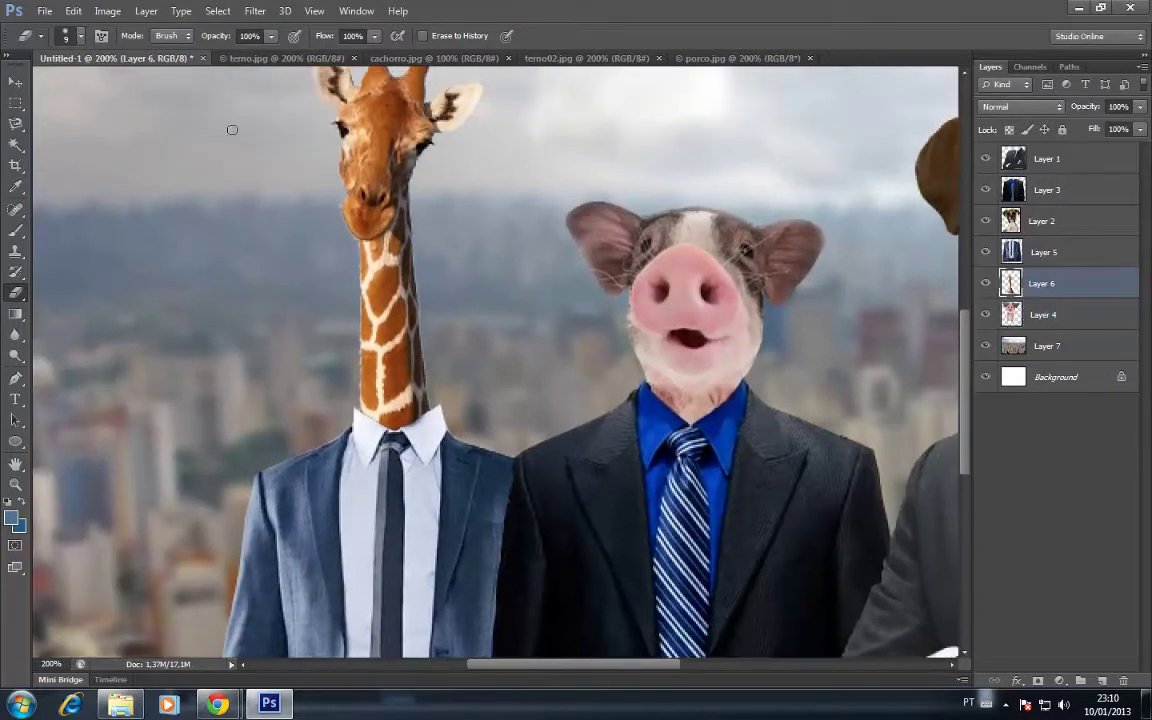
pyautogui.click(146, 11)
pyautogui.moveTo(226, 556)
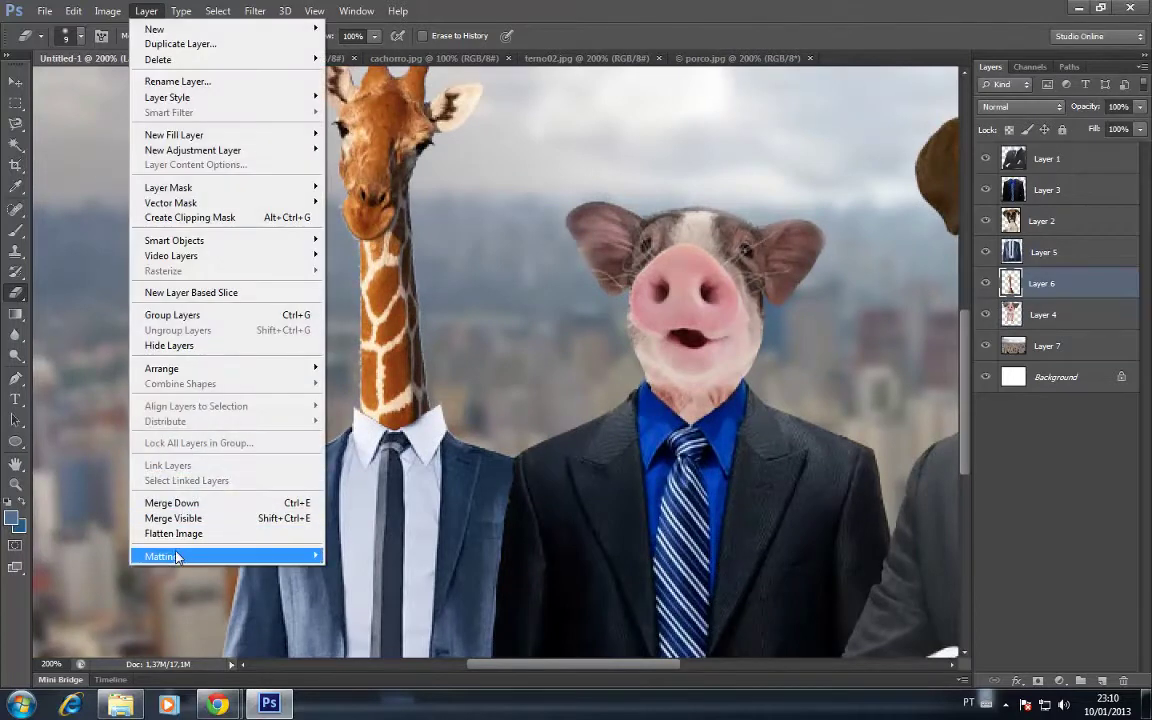
pyautogui.click(357, 571)
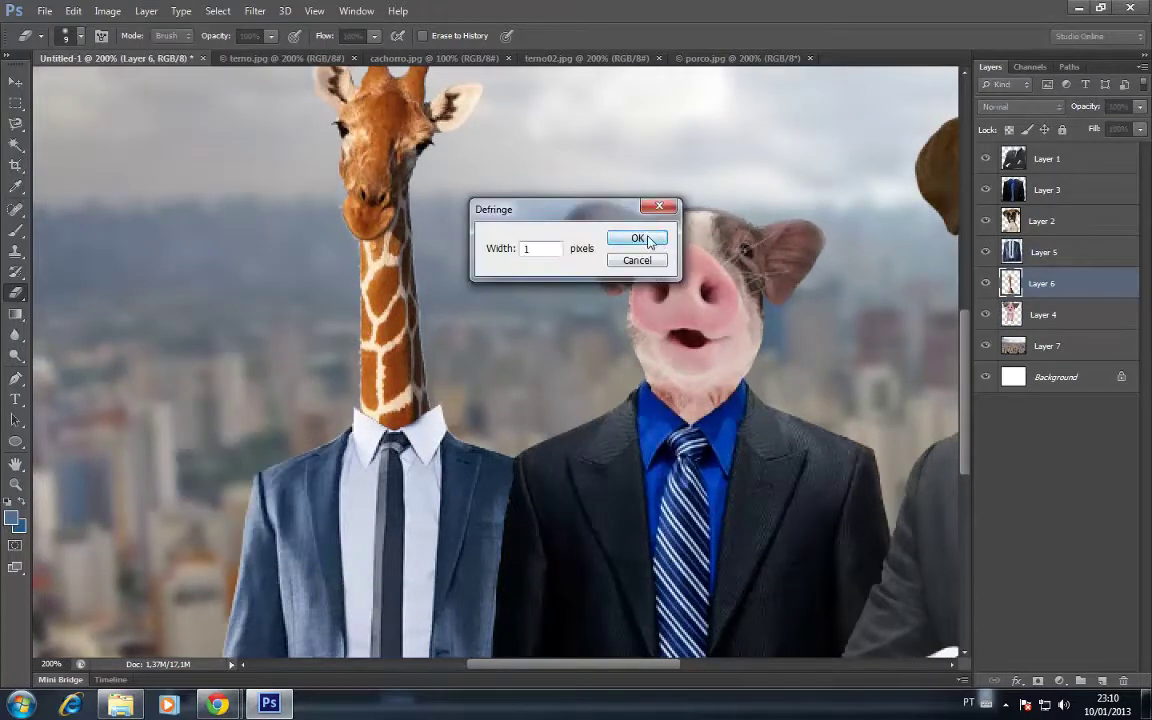
pyautogui.click(574, 220)
# Step: Defringe the giraffe suit (Layer 5) by 1 px and zoom back out to 100%
pyautogui.moveTo(512, 432); pyautogui.dragTo(525, 352)
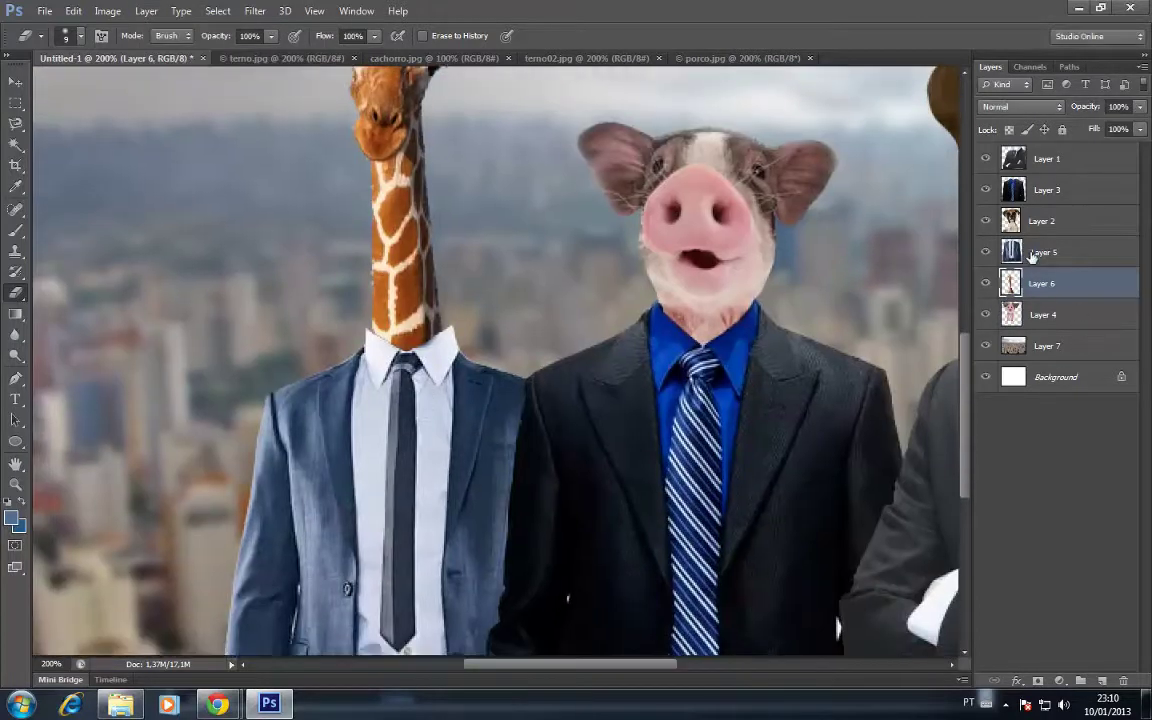
pyautogui.click(1033, 256)
pyautogui.click(146, 11)
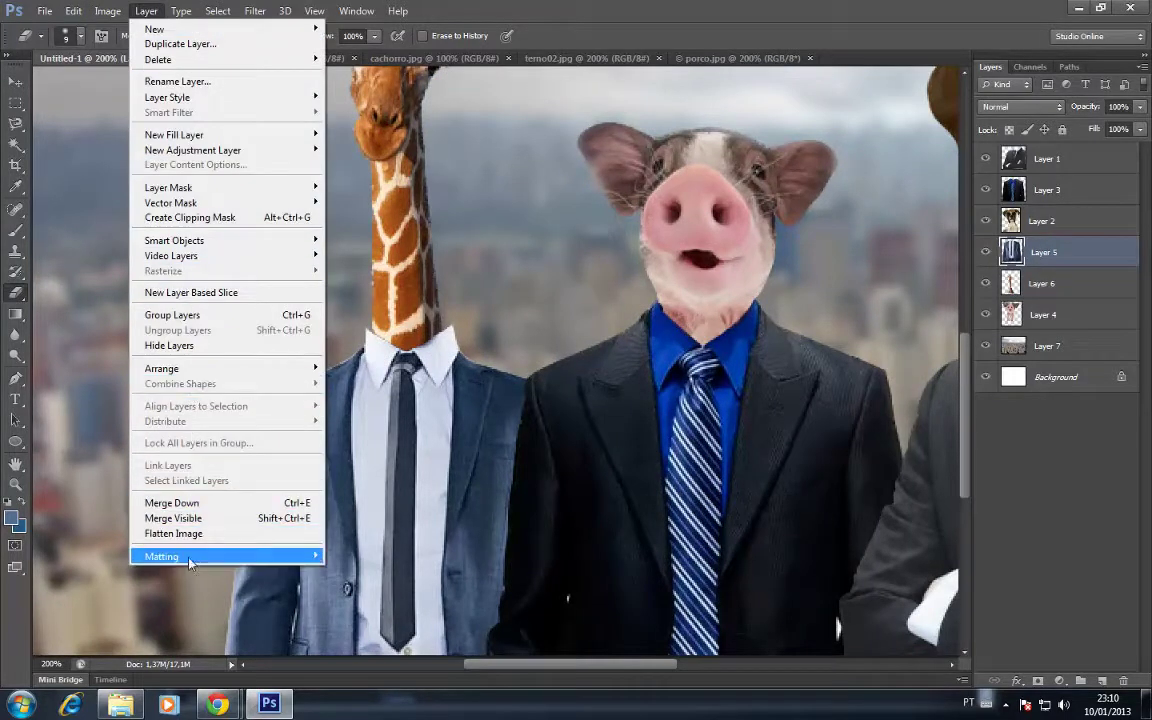
pyautogui.moveTo(190, 556)
pyautogui.click(365, 570)
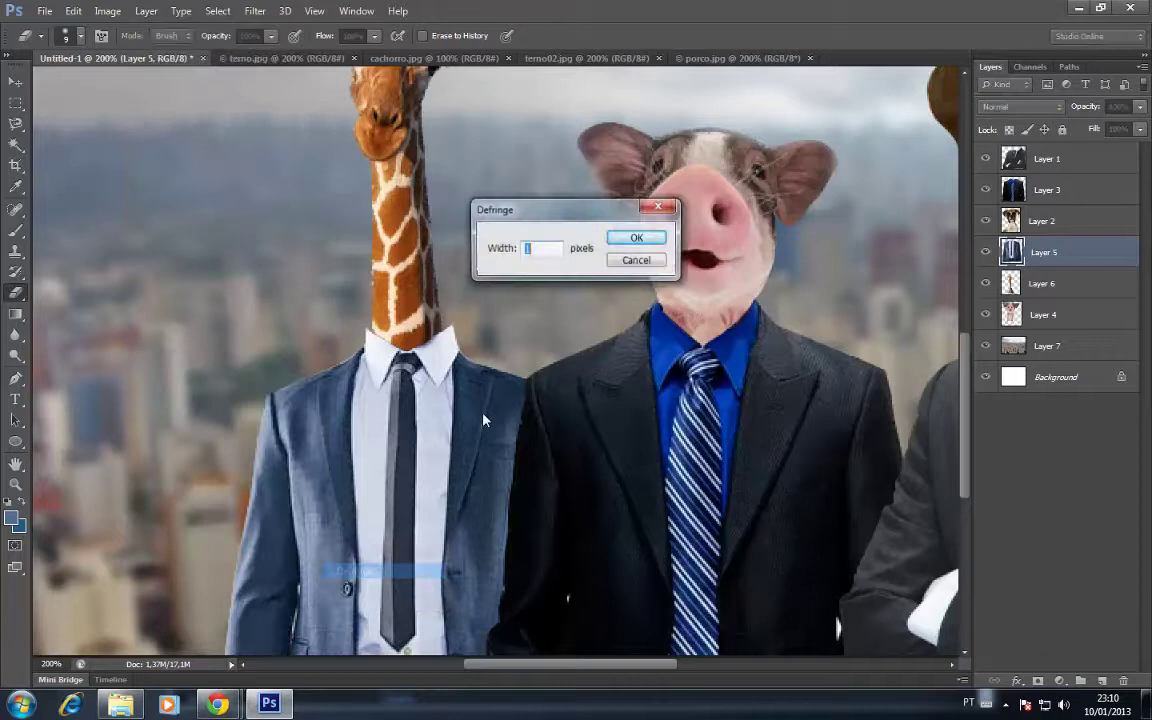
pyautogui.click(635, 241)
pyautogui.hotkey('ctrl', '-')
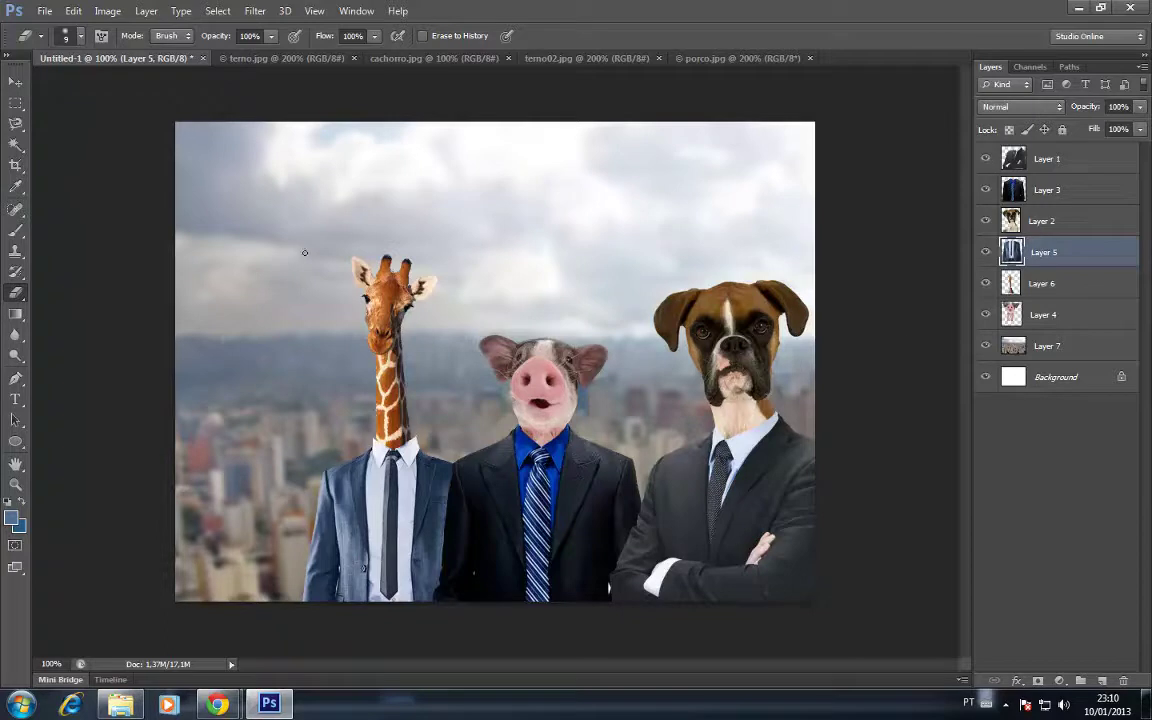
# Step: Add an 'Animal' text layer in the sky, shift it left, commit it, and start picking blue
pyautogui.click(1045, 158)
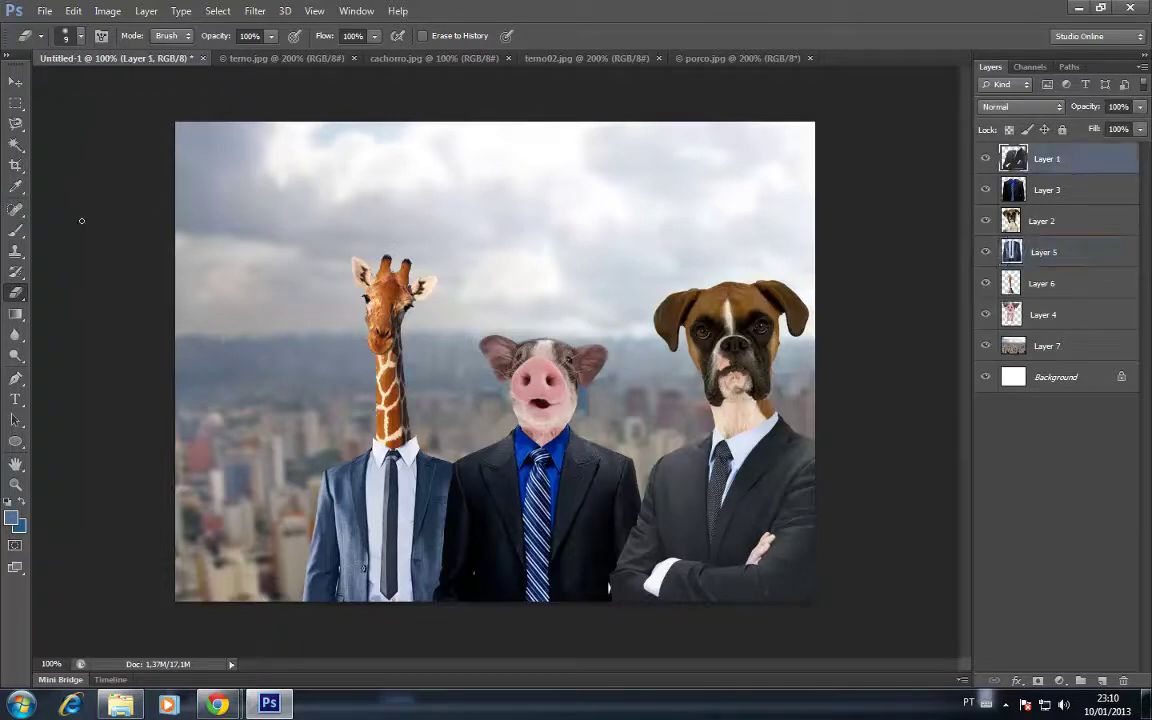
pyautogui.press('t')
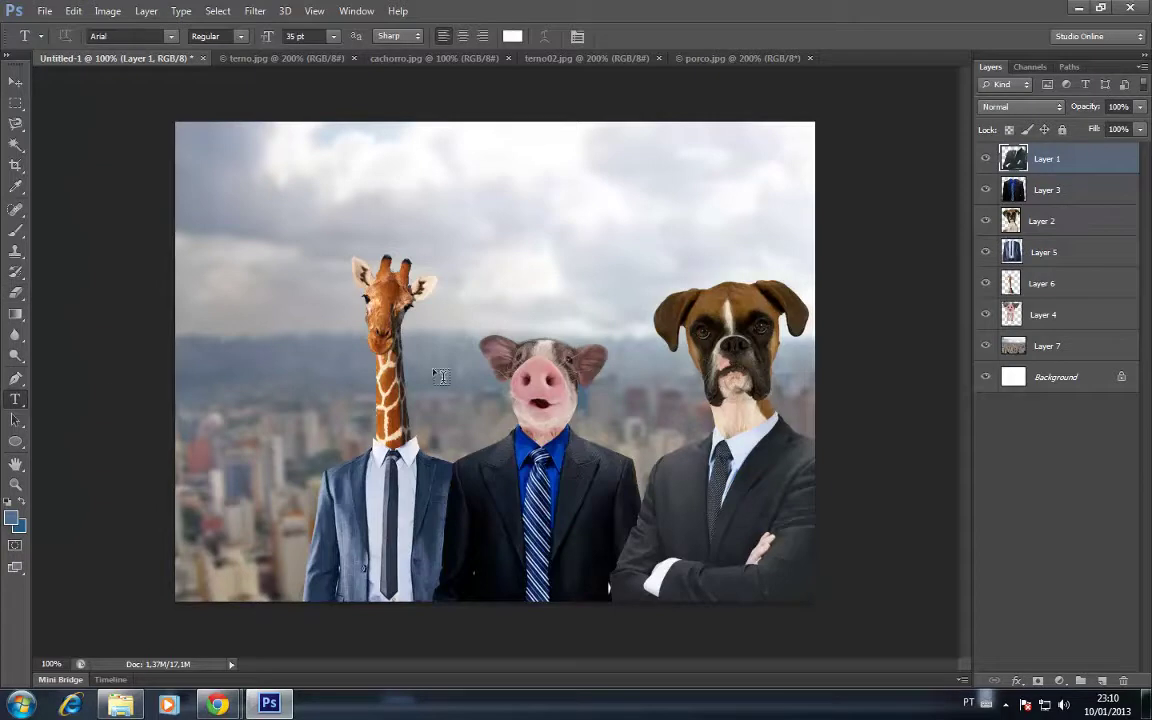
pyautogui.click(468, 236)
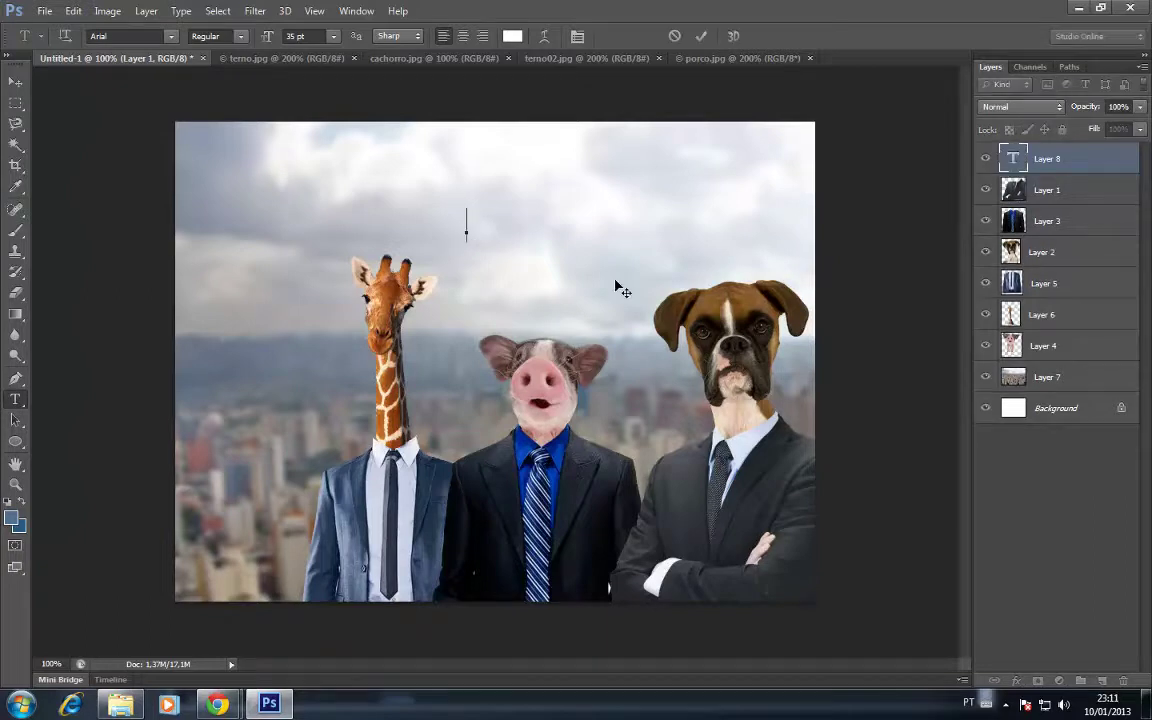
pyautogui.write('Animal')
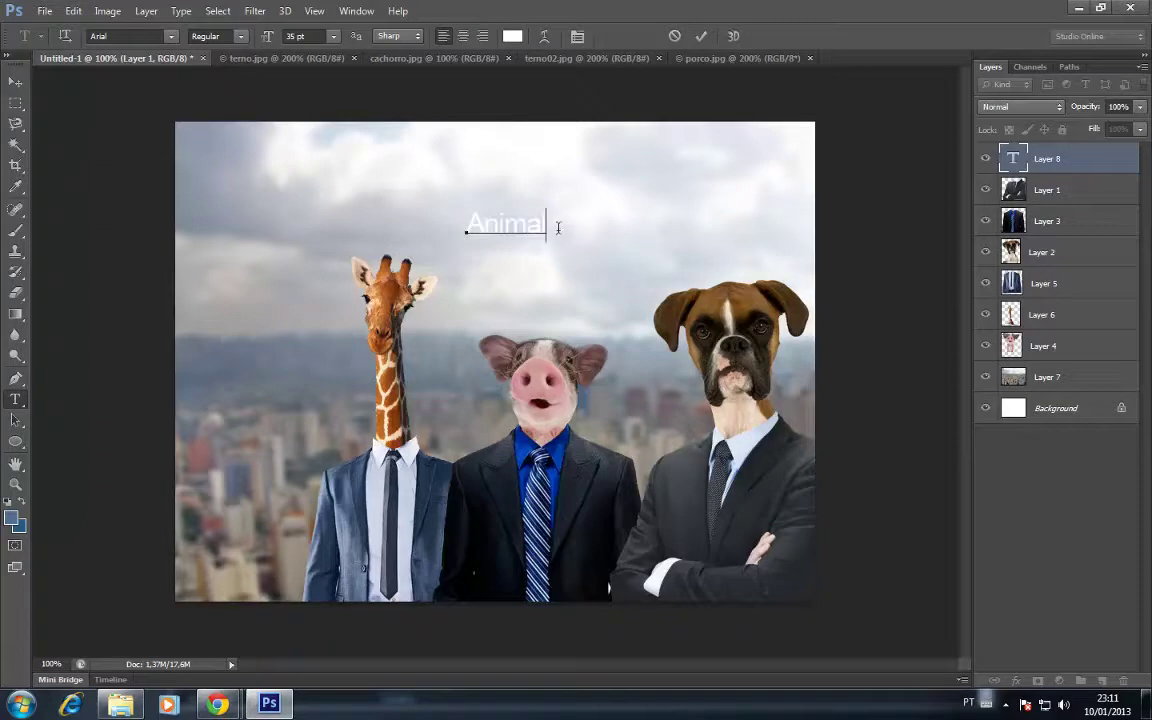
pyautogui.moveTo(550, 227); pyautogui.dragTo(436, 222)
pyautogui.moveTo(571, 237); pyautogui.dragTo(387, 226)
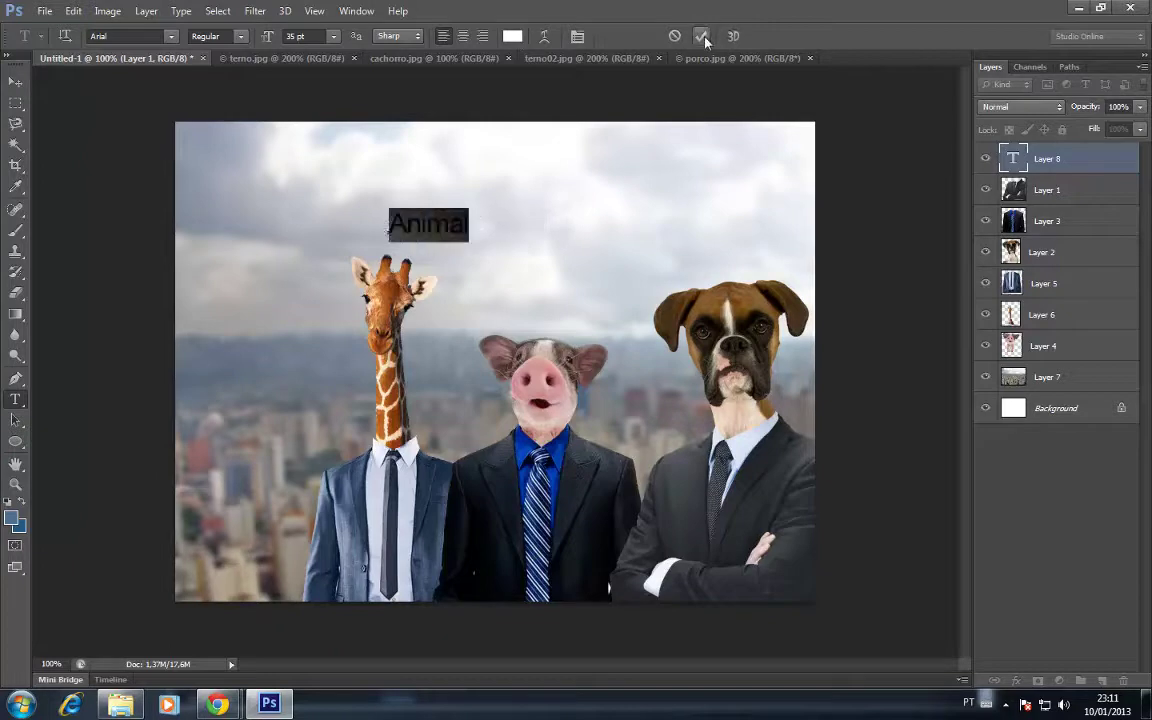
pyautogui.click(703, 37)
pyautogui.click(512, 37)
pyautogui.click(733, 183)
# Step: Make the Animal text dark blue #215989, 120 pt and Bold
pyautogui.click(669, 178)
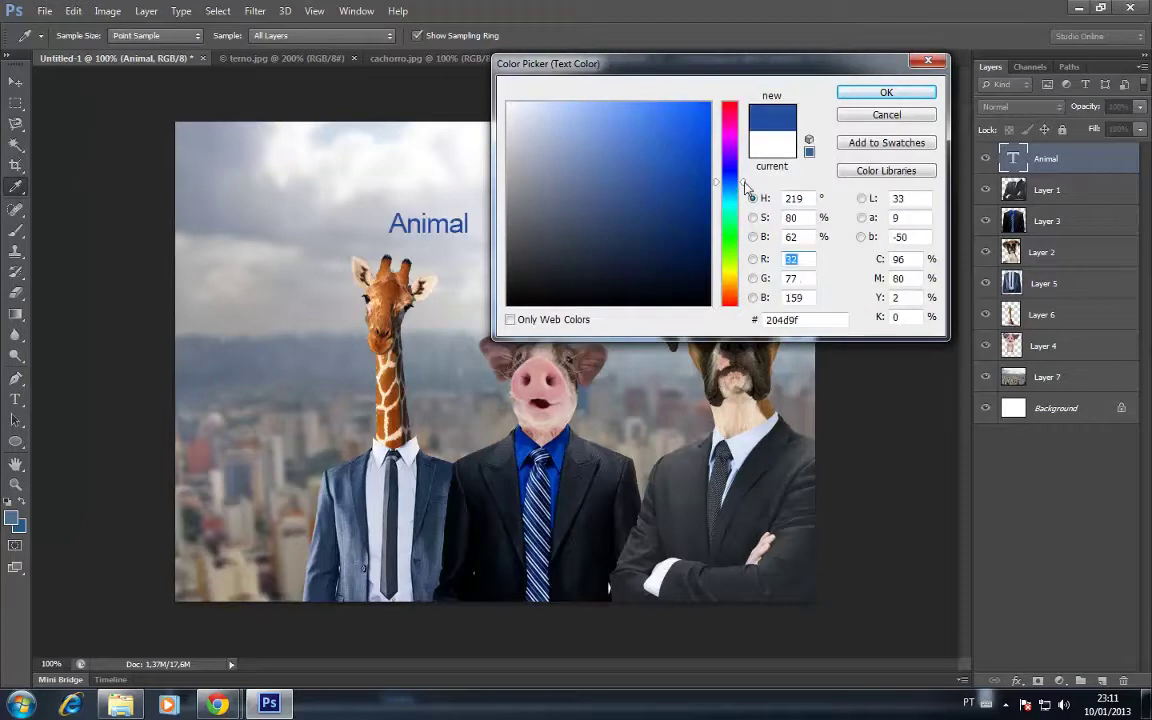
pyautogui.click(744, 189)
pyautogui.click(660, 197)
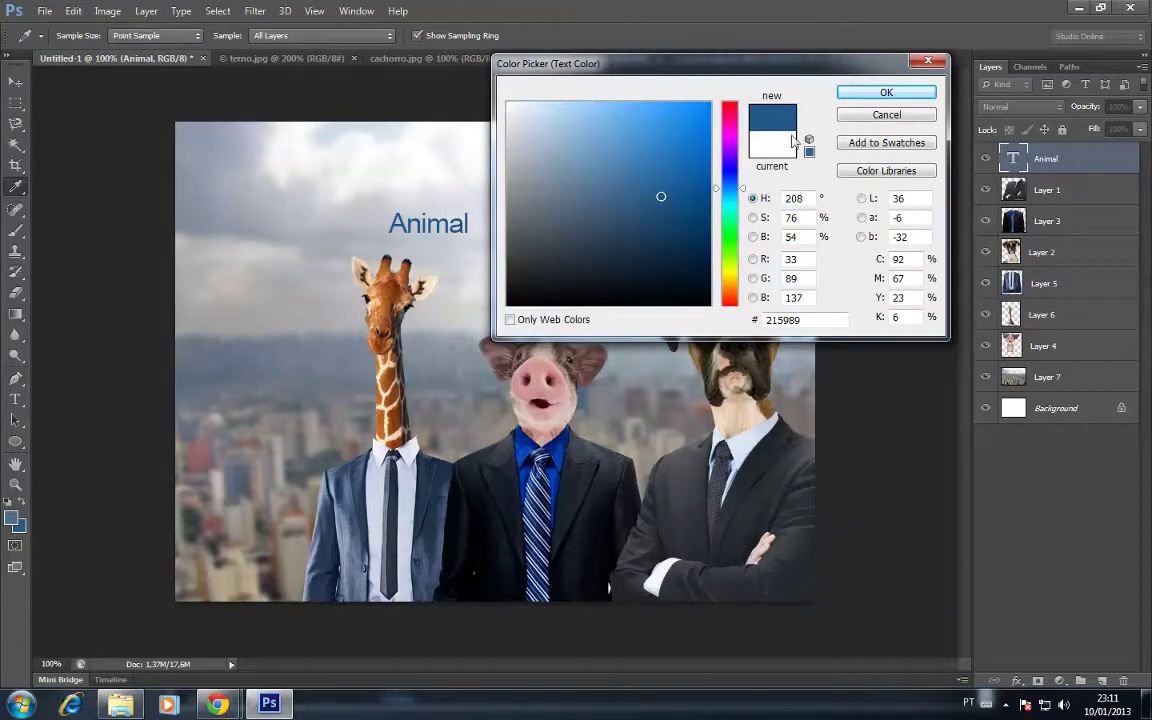
pyautogui.click(886, 92)
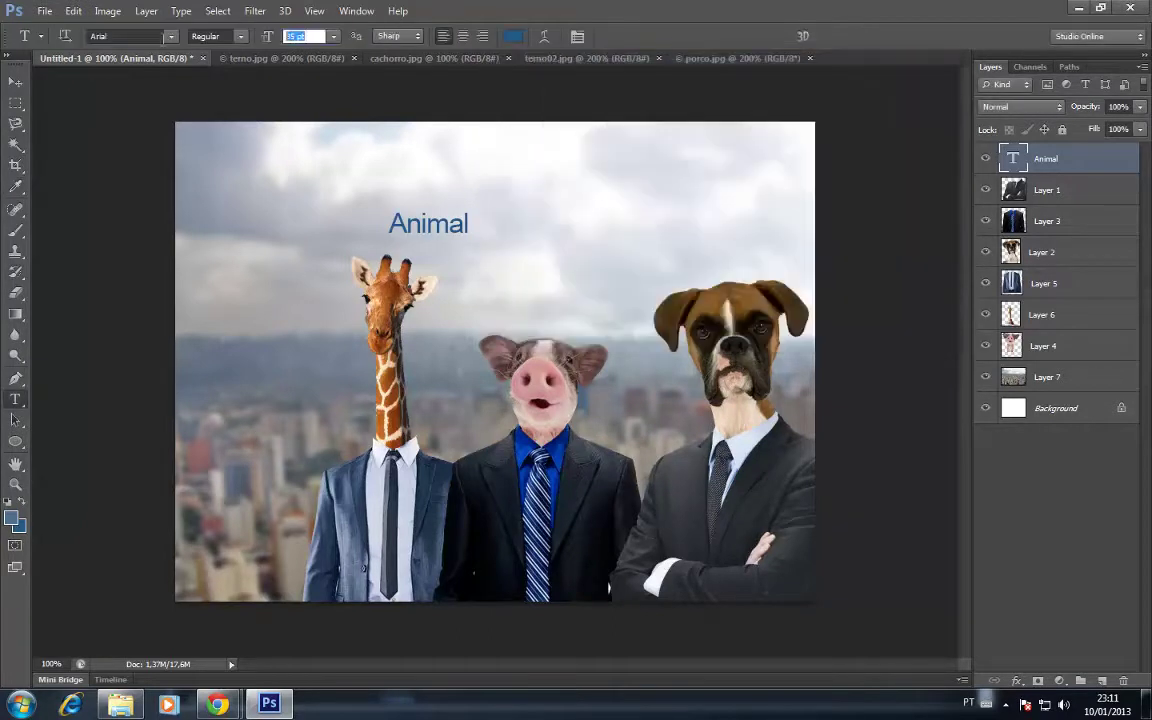
pyautogui.write('120')
pyautogui.press('Return')
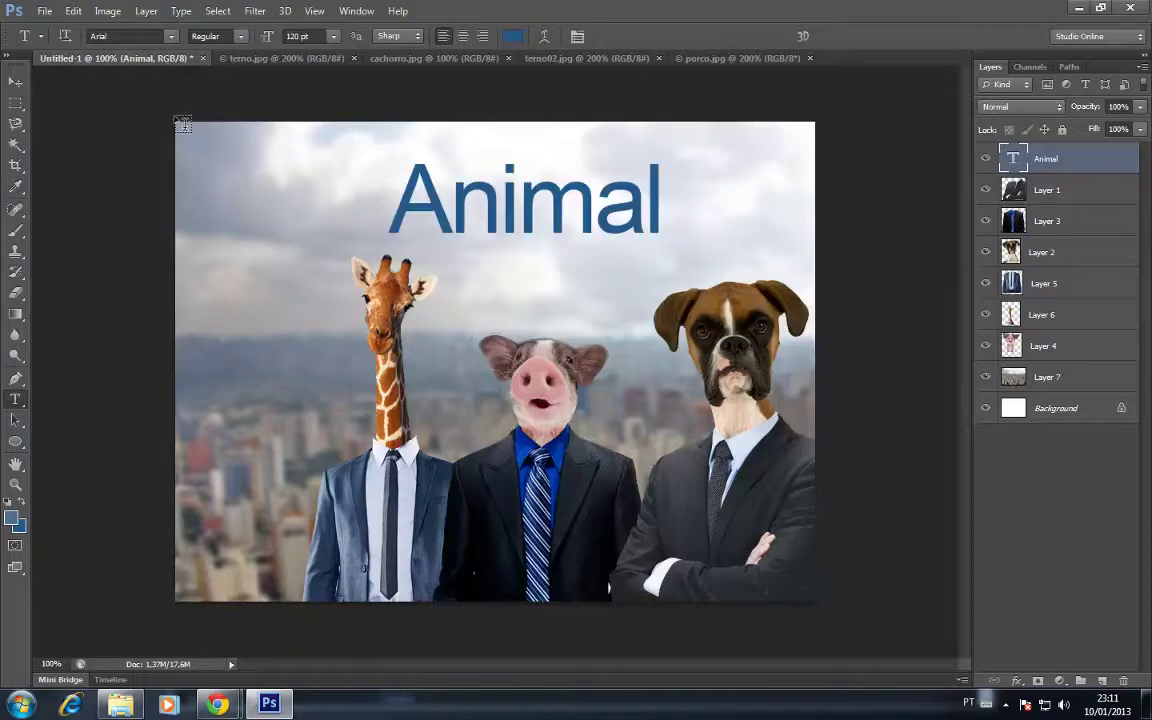
pyautogui.click(242, 37)
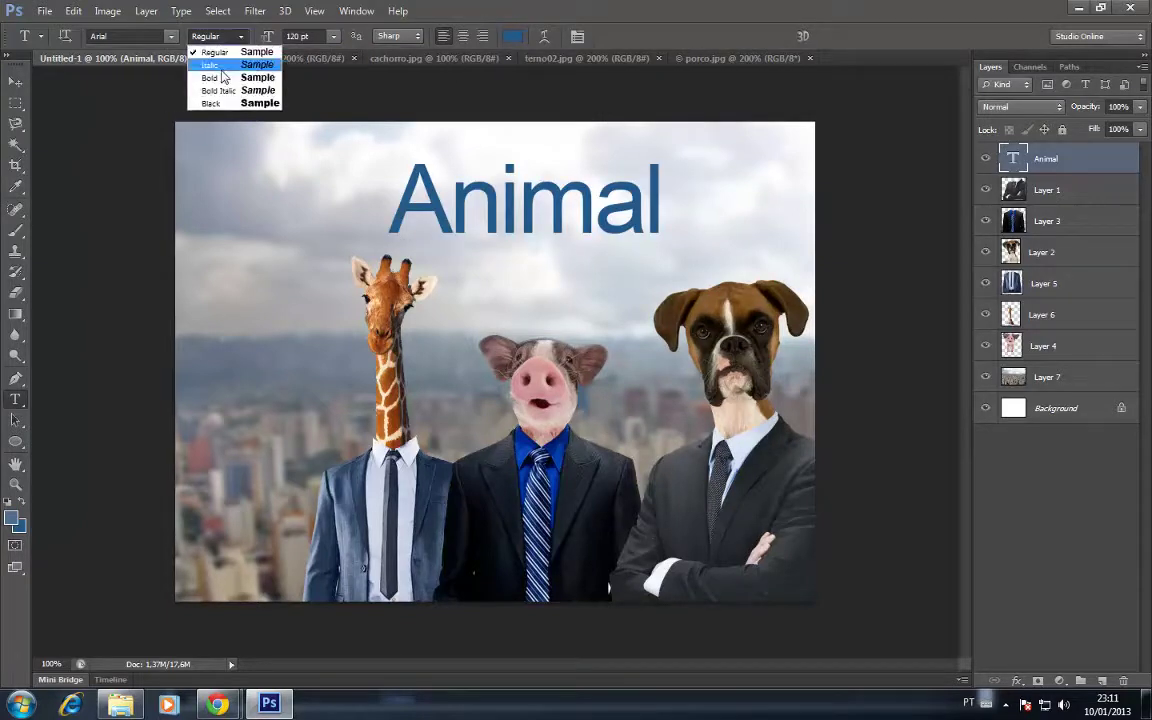
pyautogui.click(205, 74)
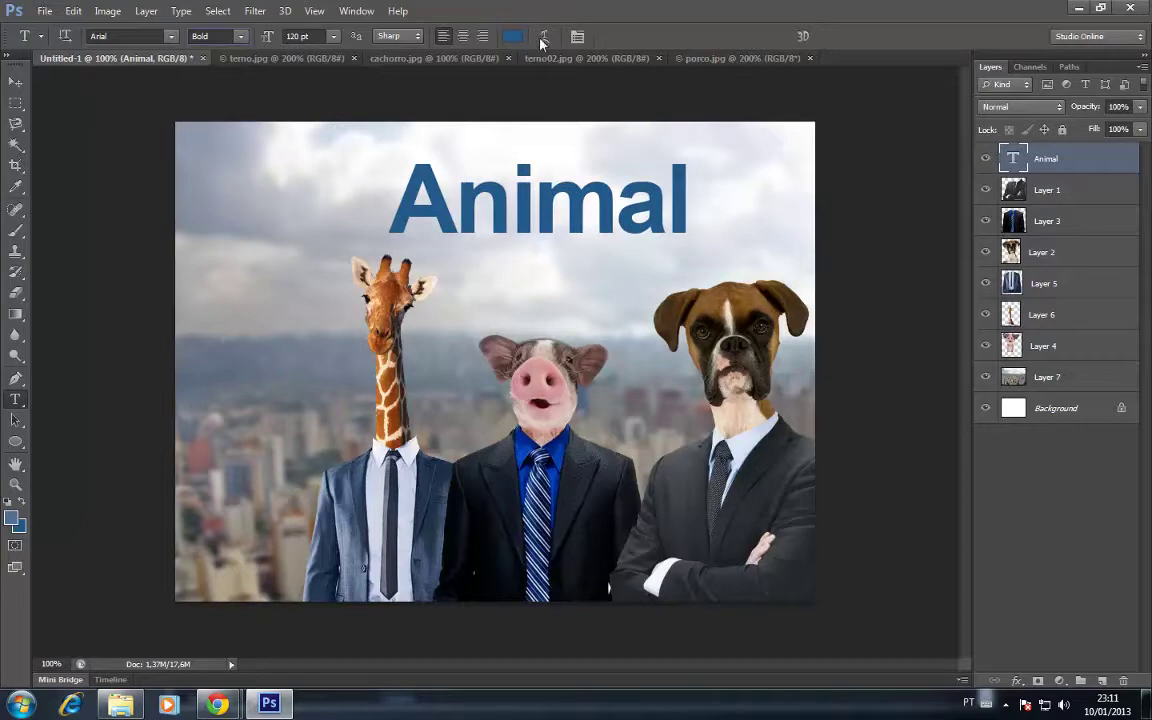
# Step: Tighten Animal's tracking to -50 and move the title right and down above the pig and boxer
pyautogui.click(578, 37)
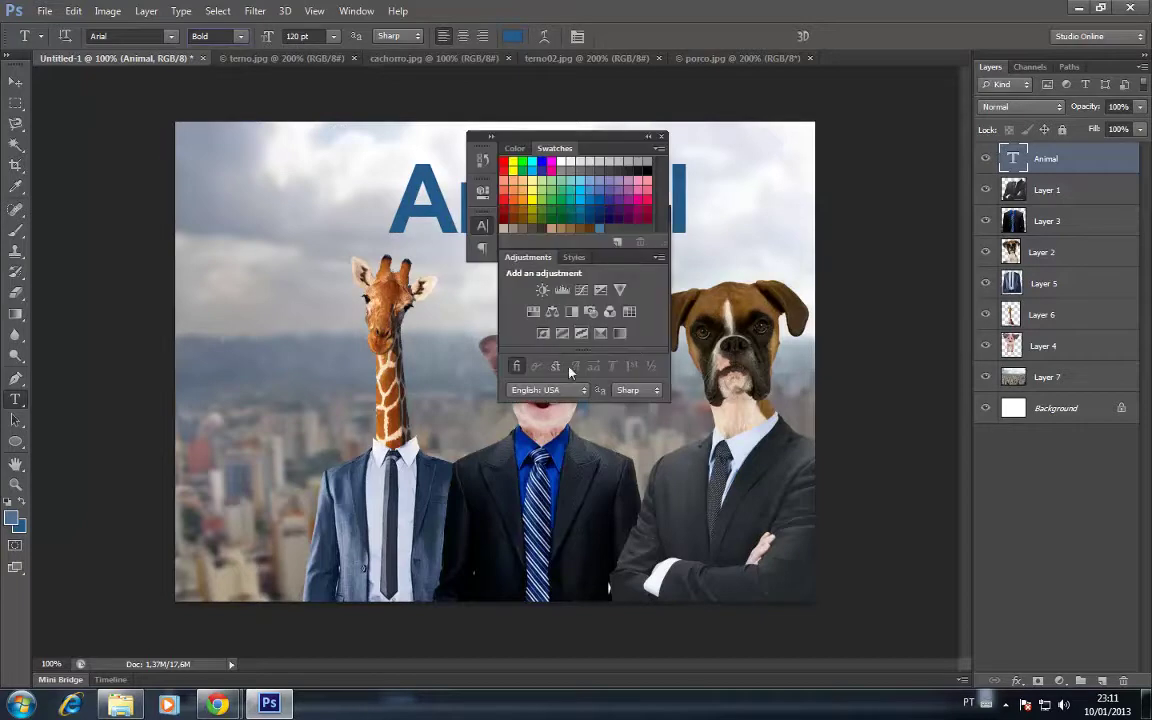
pyautogui.click(482, 226)
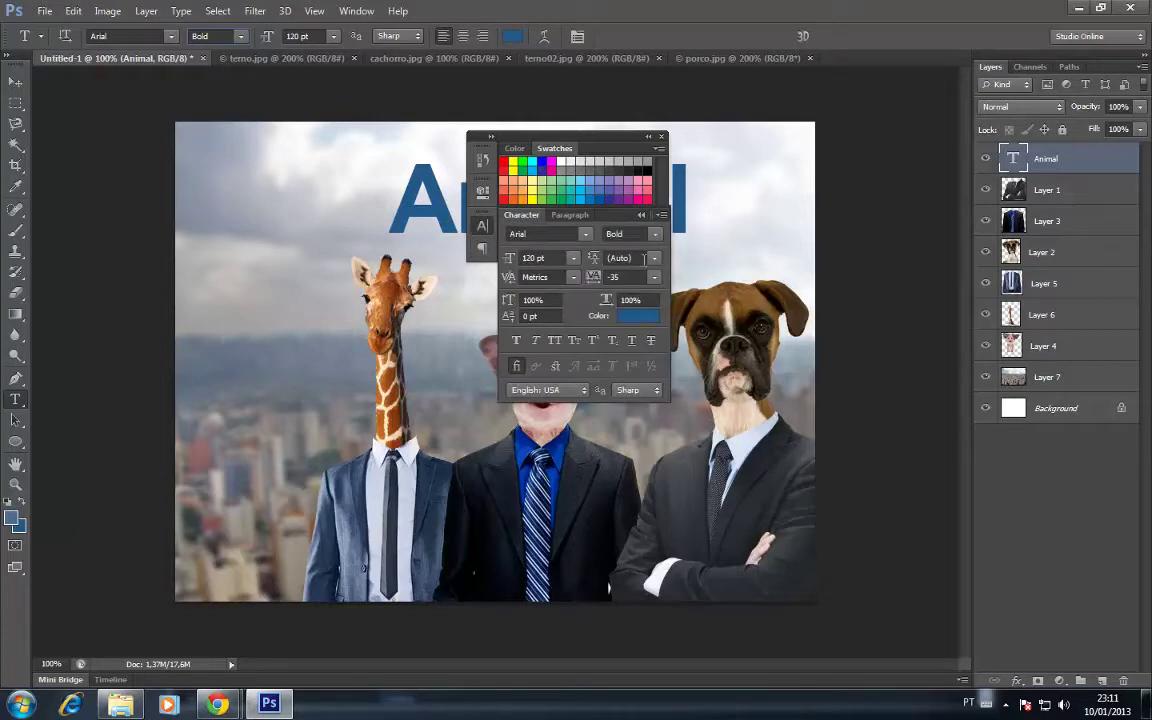
pyautogui.click(656, 278)
pyautogui.click(641, 330)
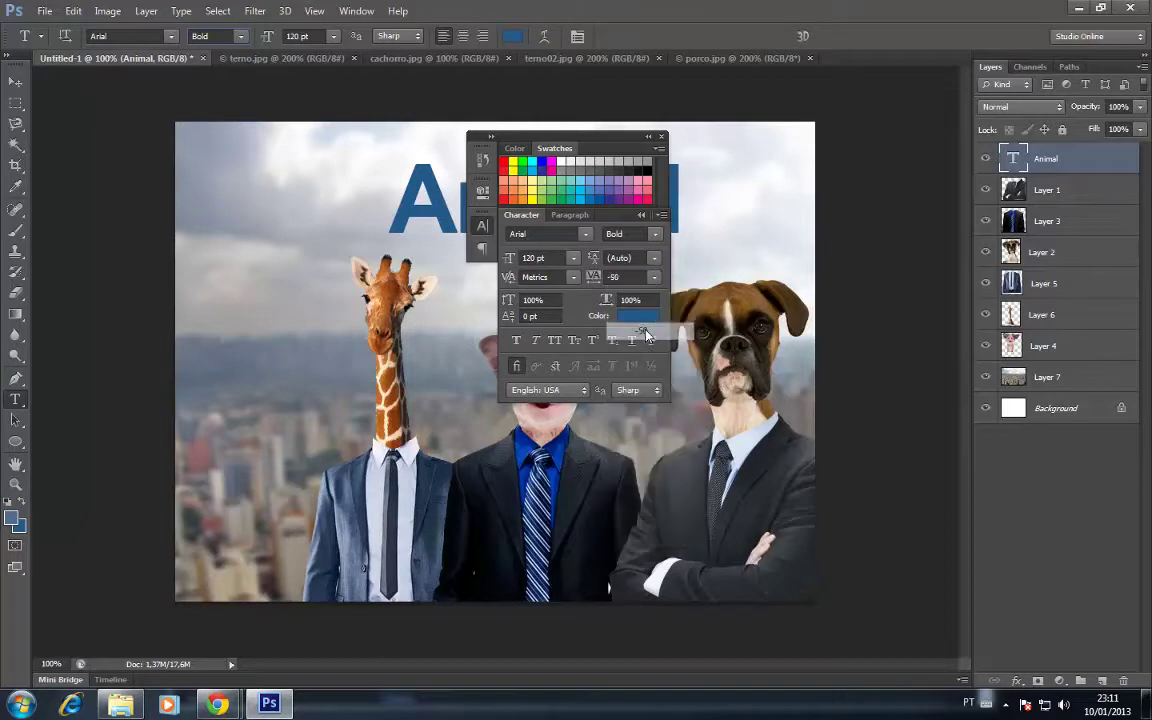
pyautogui.click(662, 138)
pyautogui.click(15, 81)
pyautogui.moveTo(467, 180); pyautogui.dragTo(519, 203)
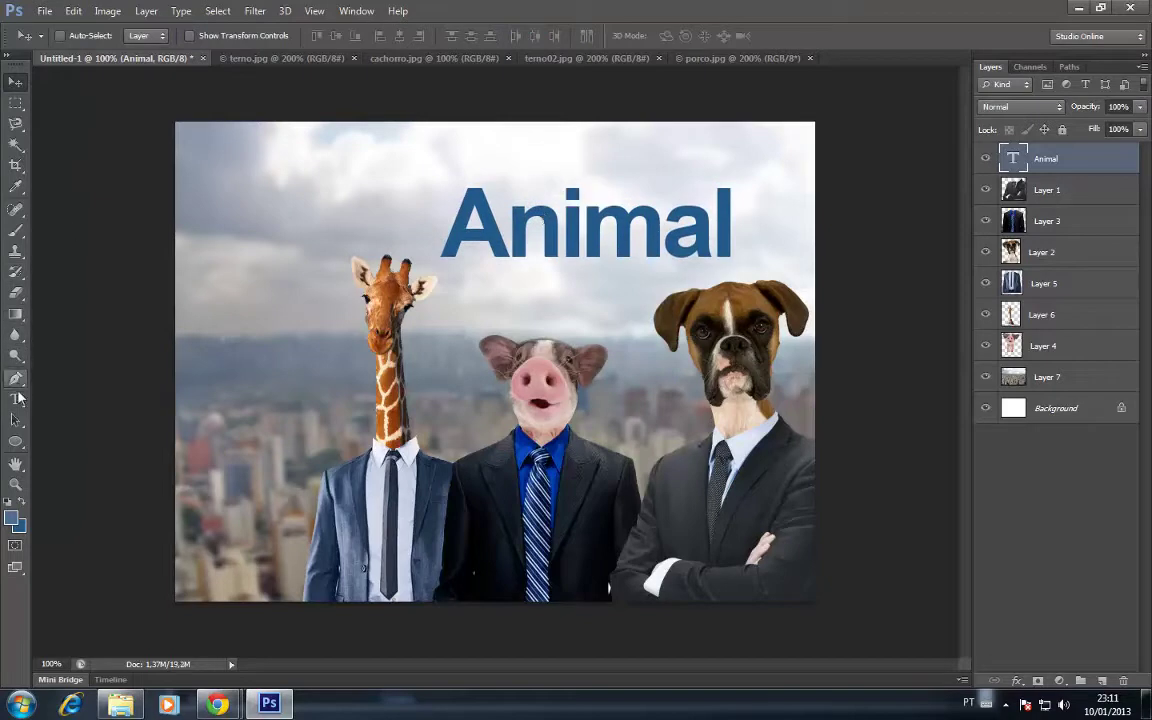
# Step: Add the word 'Mundo' as a new text layer in Regular weight at 36 pt
pyautogui.click(15, 399)
pyautogui.click(241, 218)
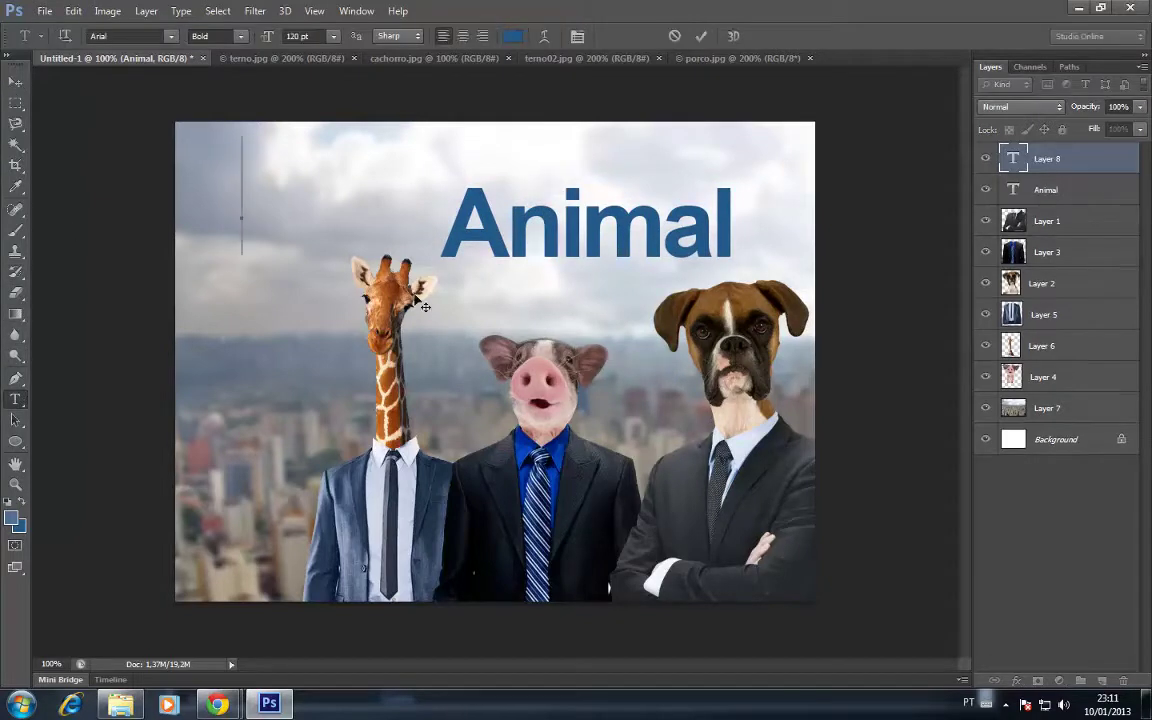
pyautogui.write('Mundo')
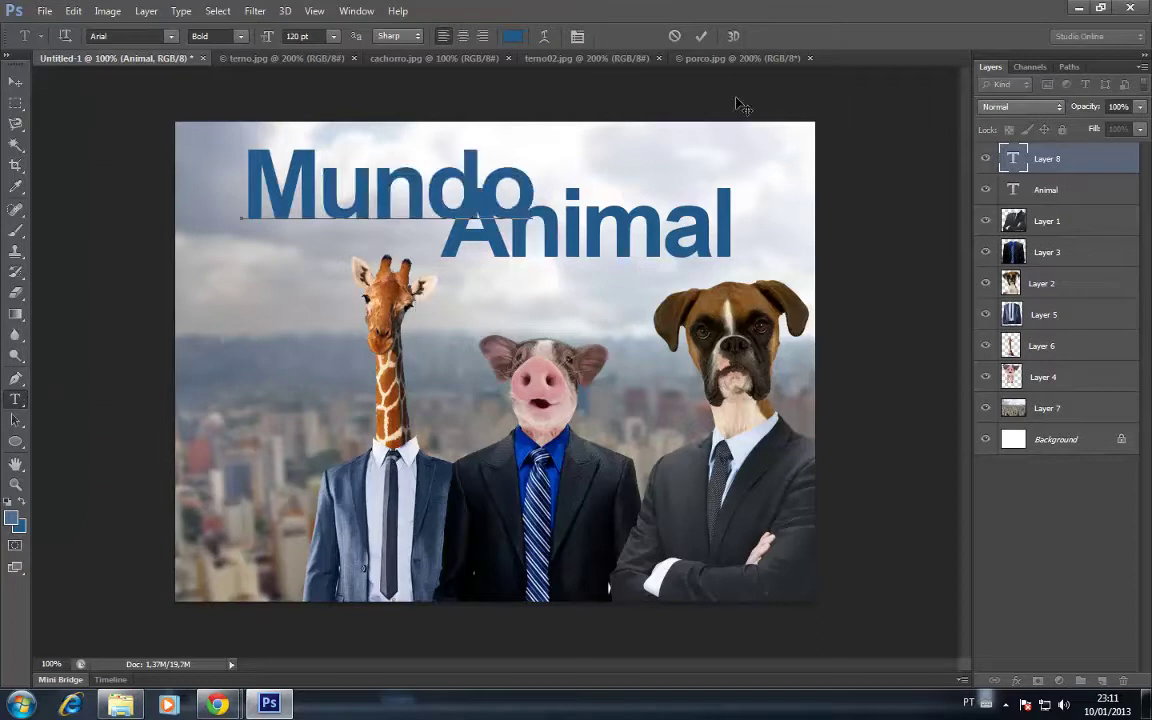
pyautogui.click(700, 37)
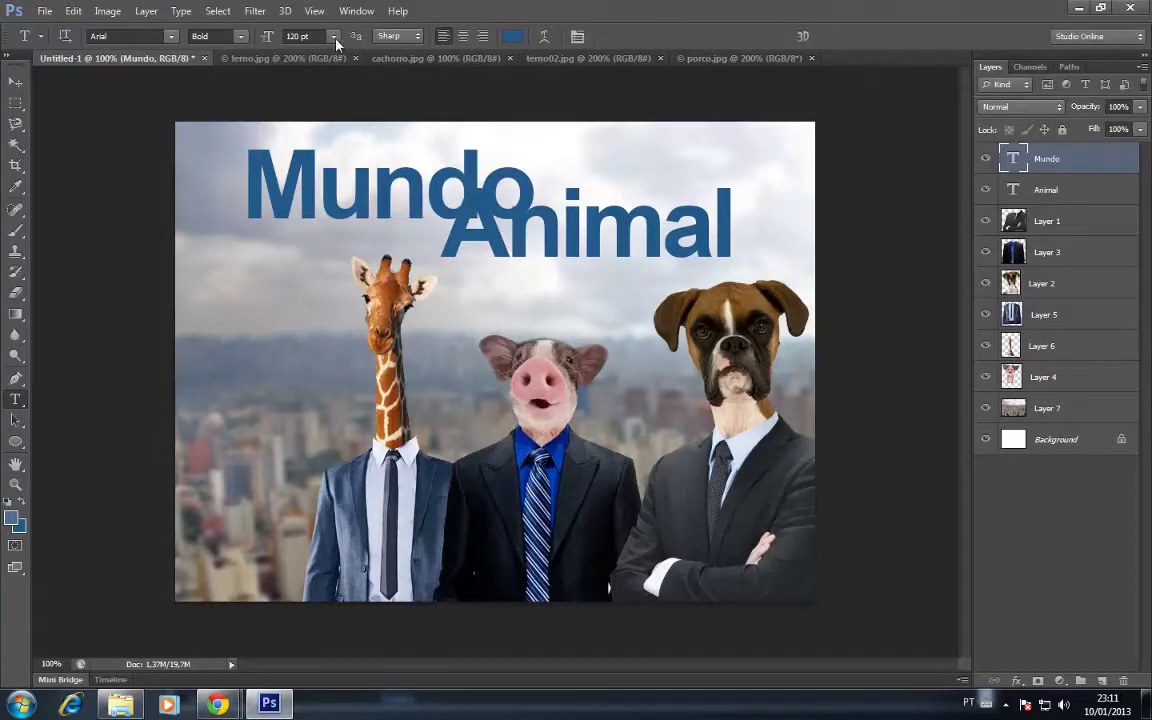
pyautogui.click(334, 37)
pyautogui.click(326, 237)
pyautogui.click(334, 37)
pyautogui.click(326, 253)
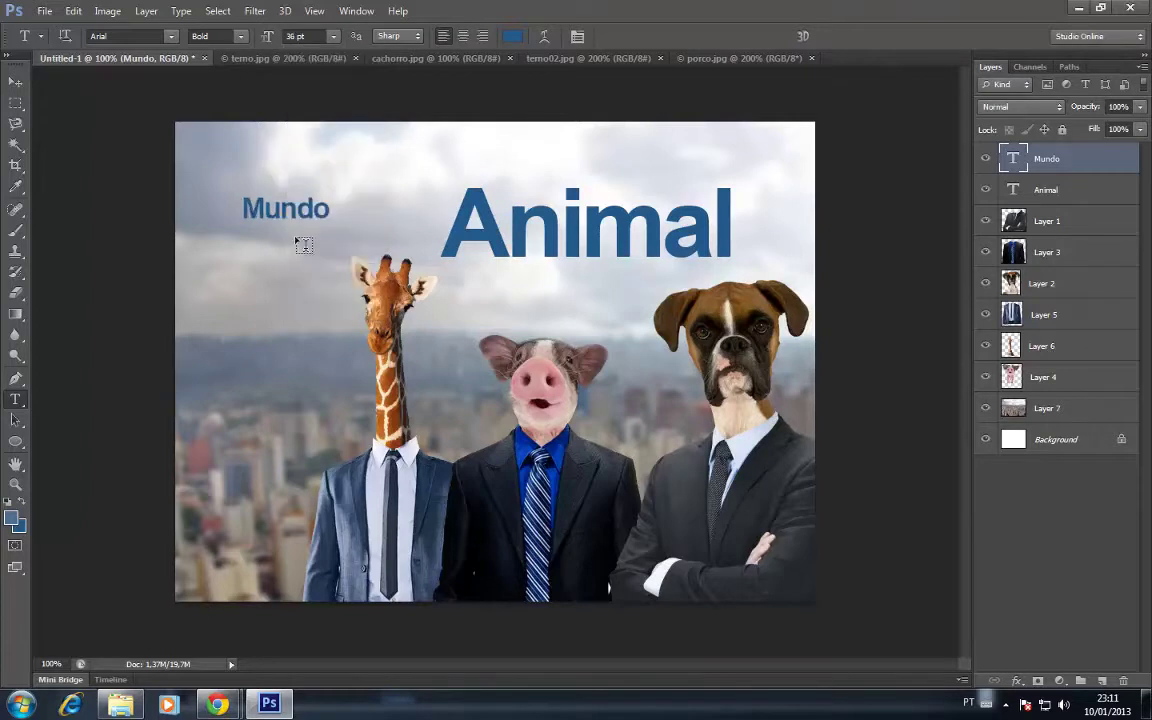
pyautogui.click(238, 36)
pyautogui.click(212, 54)
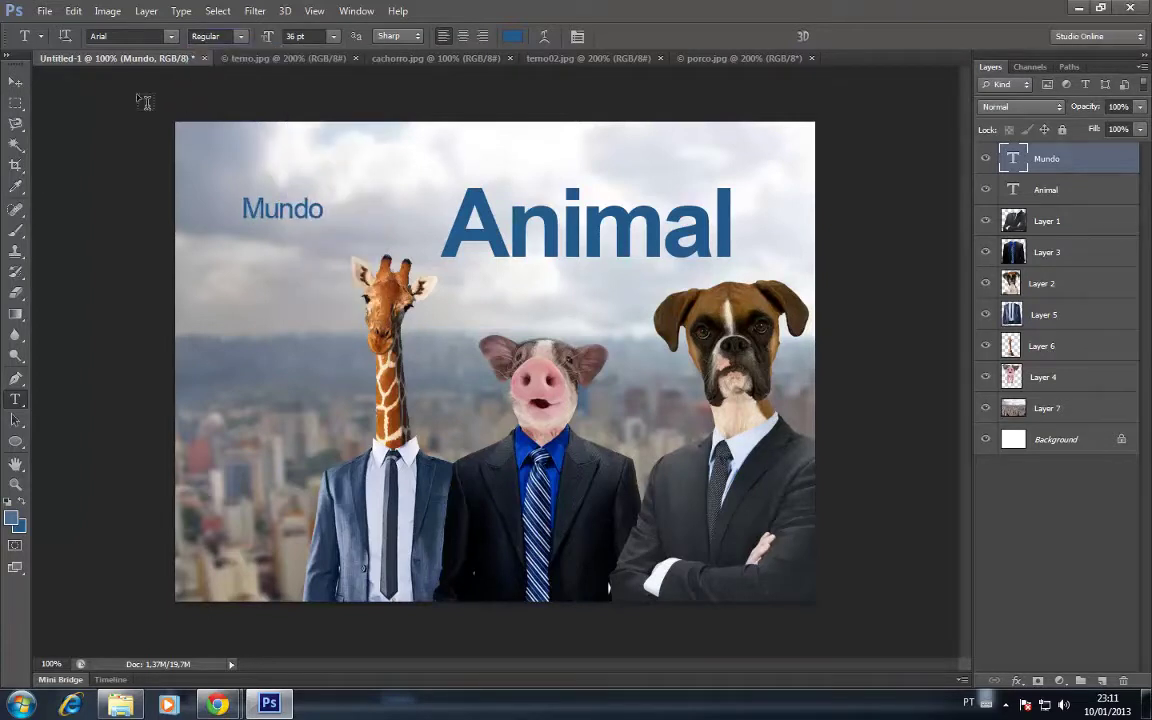
# Step: Enlarge Mundo to 45 pt and place it just above the right half of Animal
pyautogui.click(15, 81)
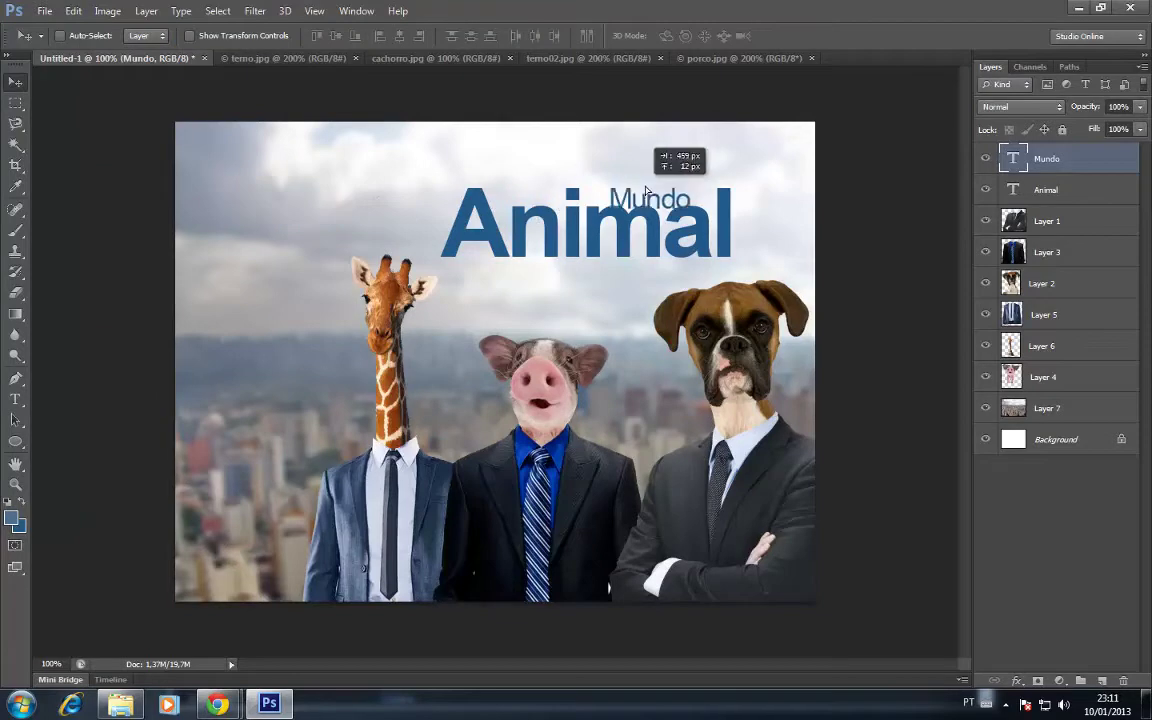
pyautogui.moveTo(362, 205); pyautogui.dragTo(622, 183)
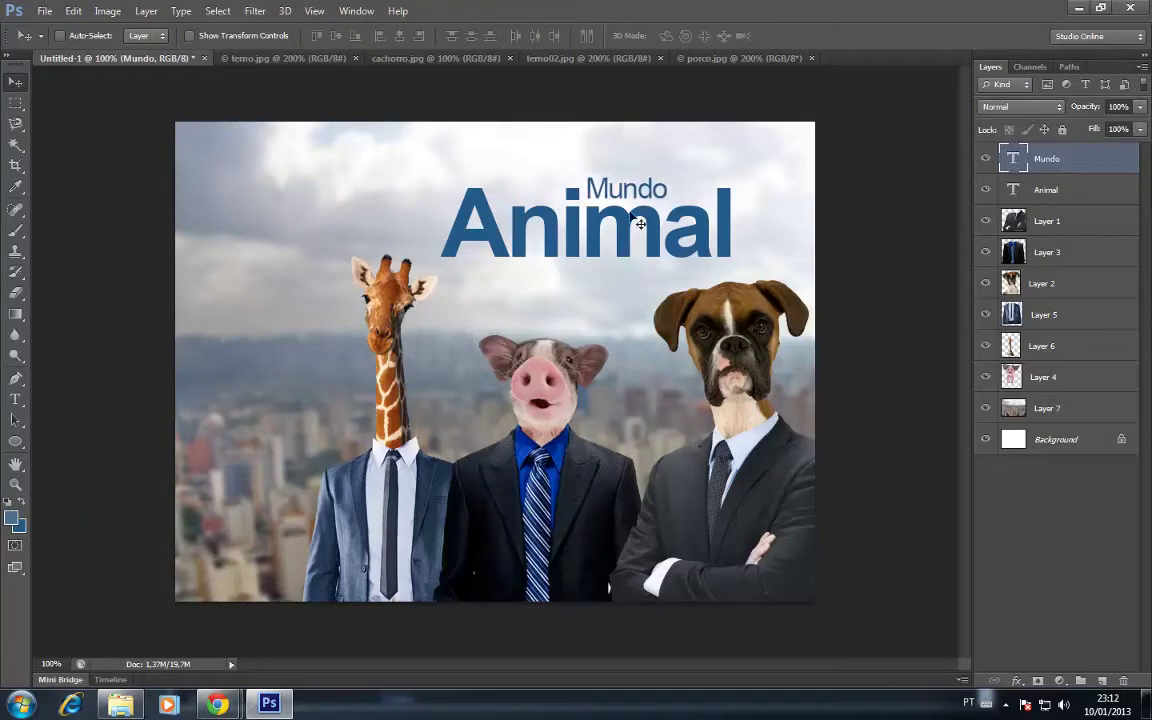
pyautogui.press('t')
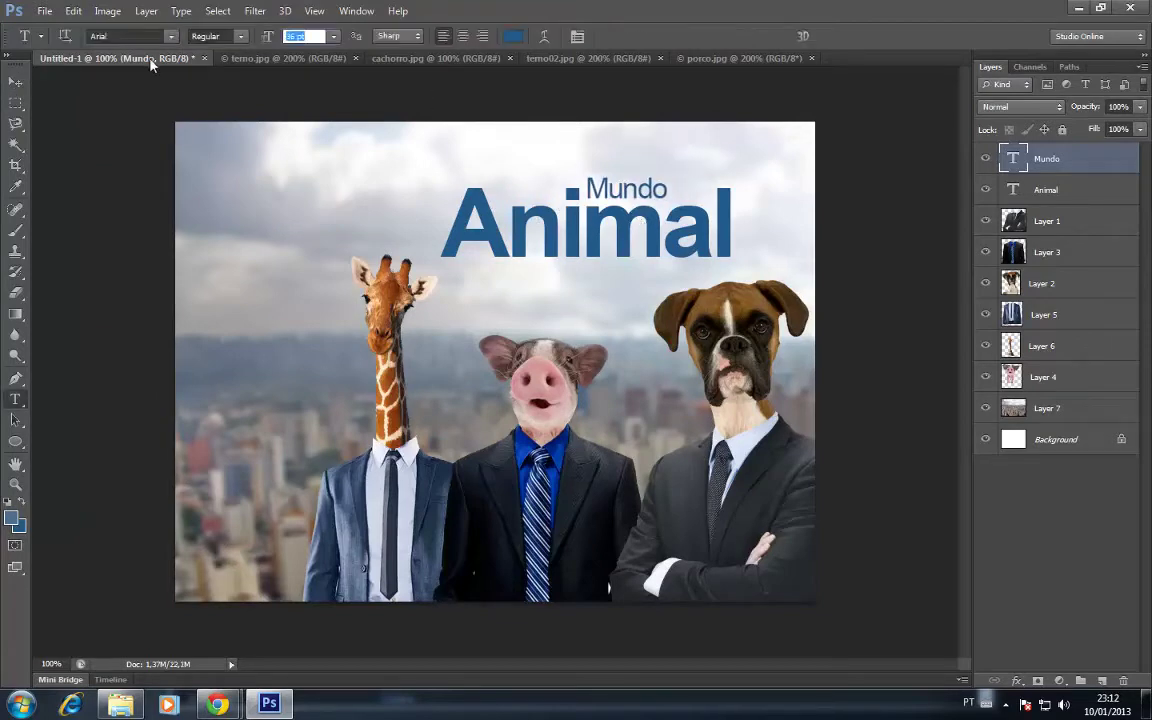
pyautogui.write('45')
pyautogui.press('Return')
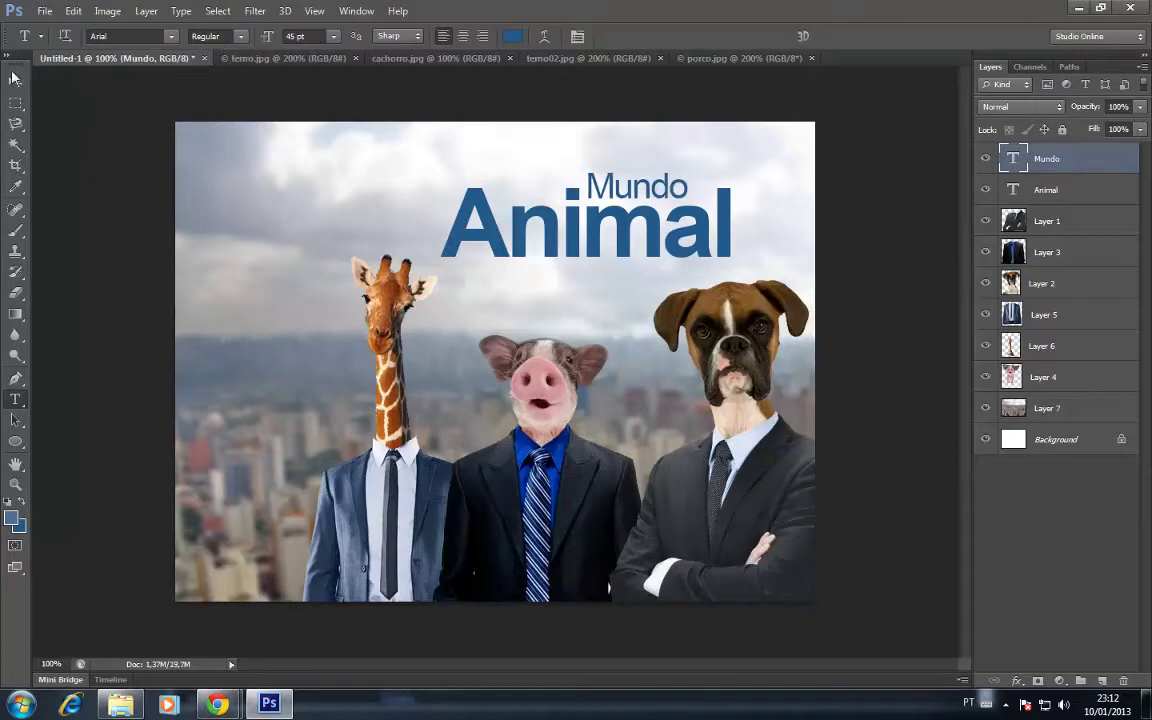
pyautogui.click(15, 80)
pyautogui.moveTo(603, 185); pyautogui.dragTo(618, 176)
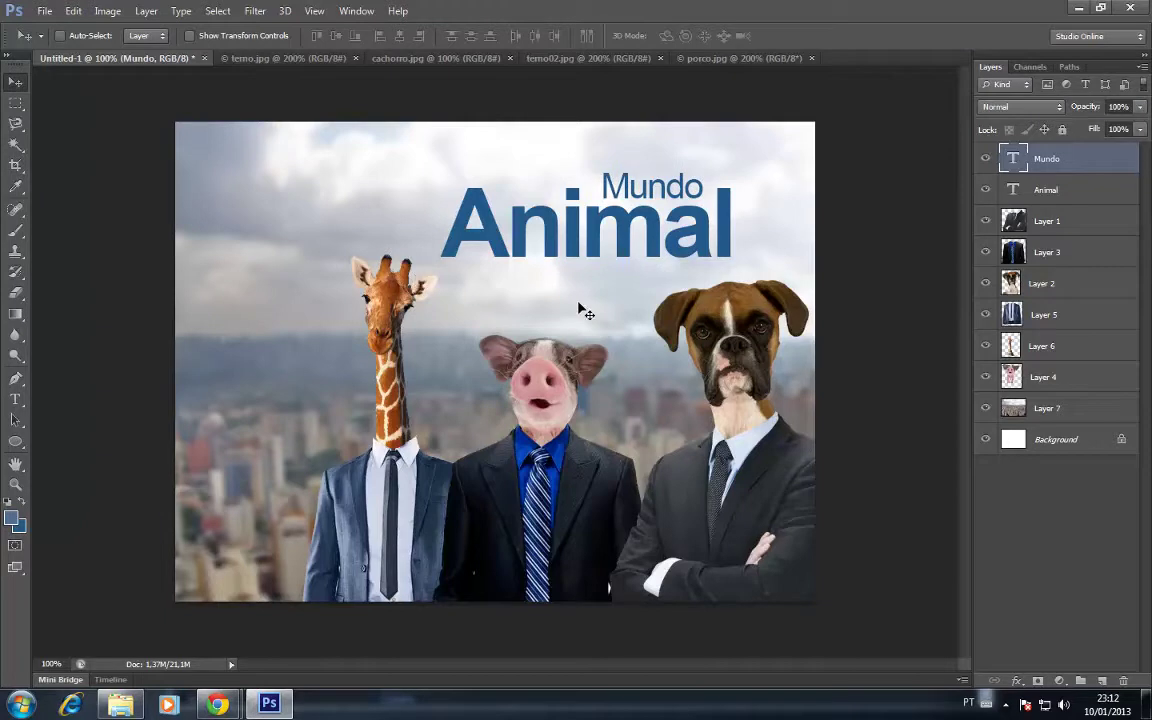
# Step: Save the montage as montagem06 in Photoshop format, accepting the format options
pyautogui.click(44, 11)
pyautogui.click(70, 203)
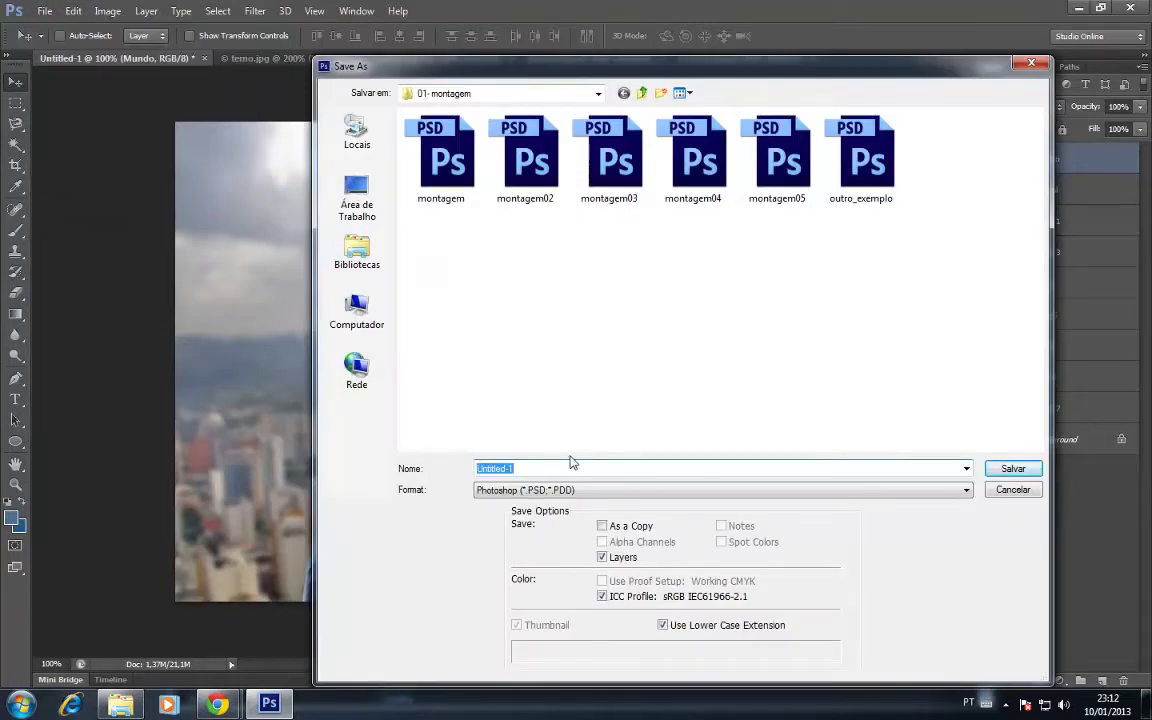
pyautogui.write('moi')
pyautogui.press('BackSpace')
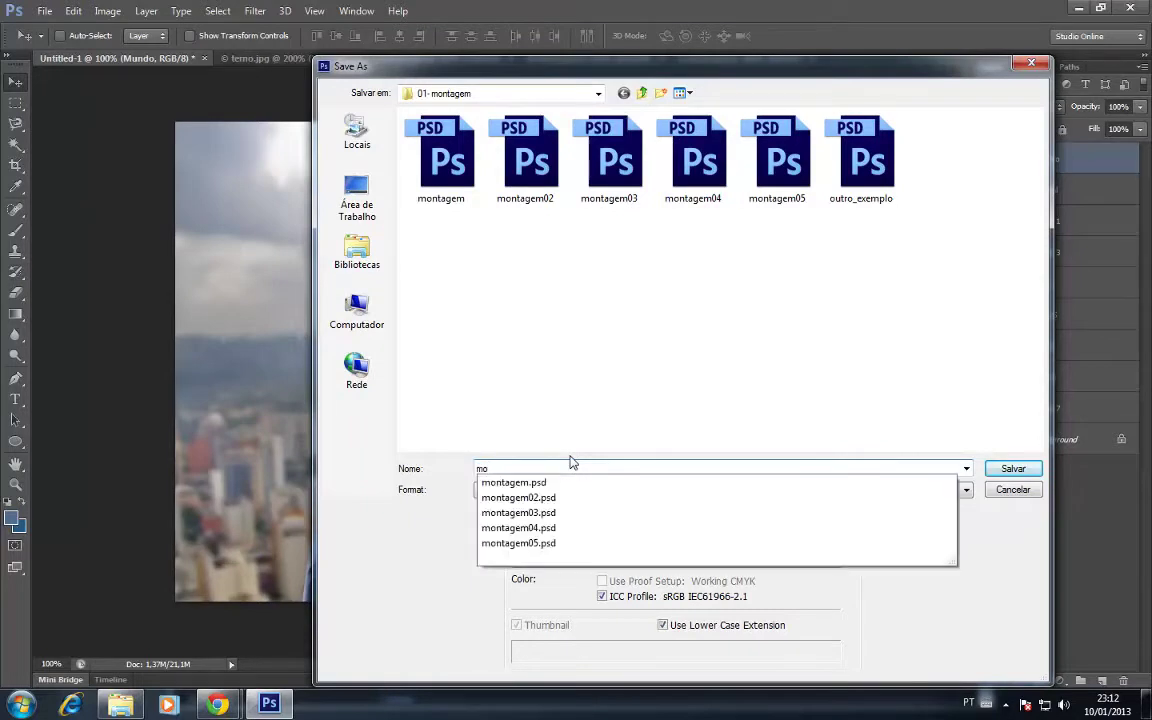
pyautogui.write('em0')
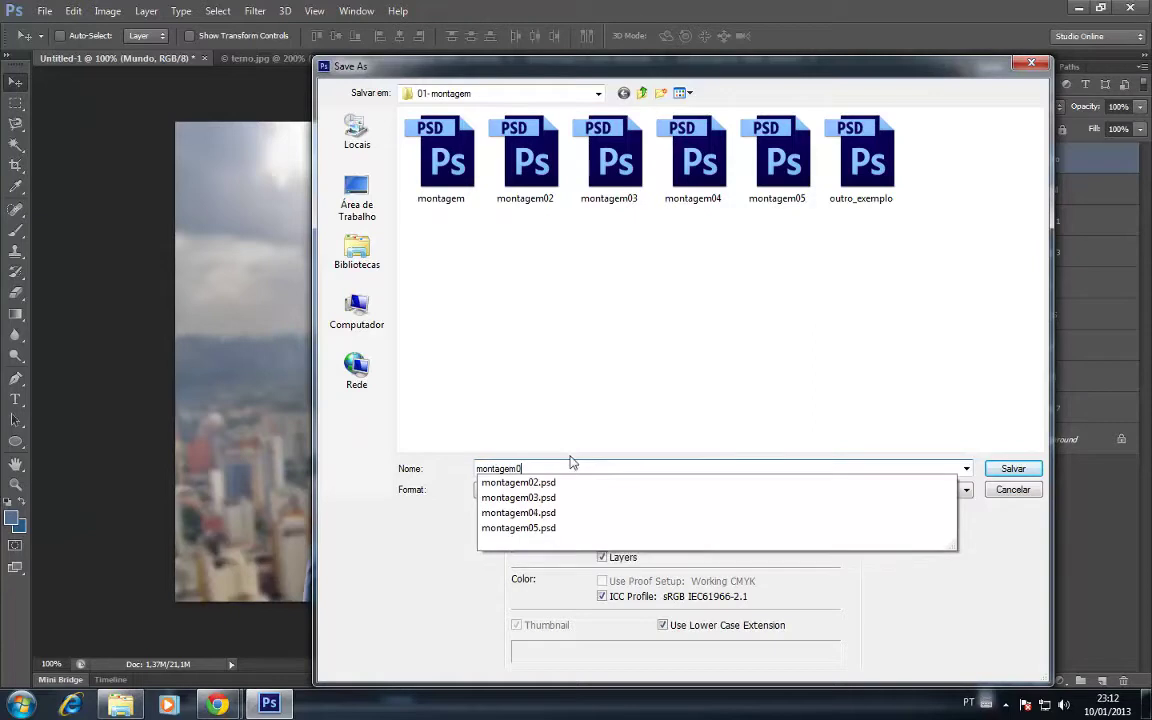
pyautogui.write('6')
pyautogui.click(1013, 468)
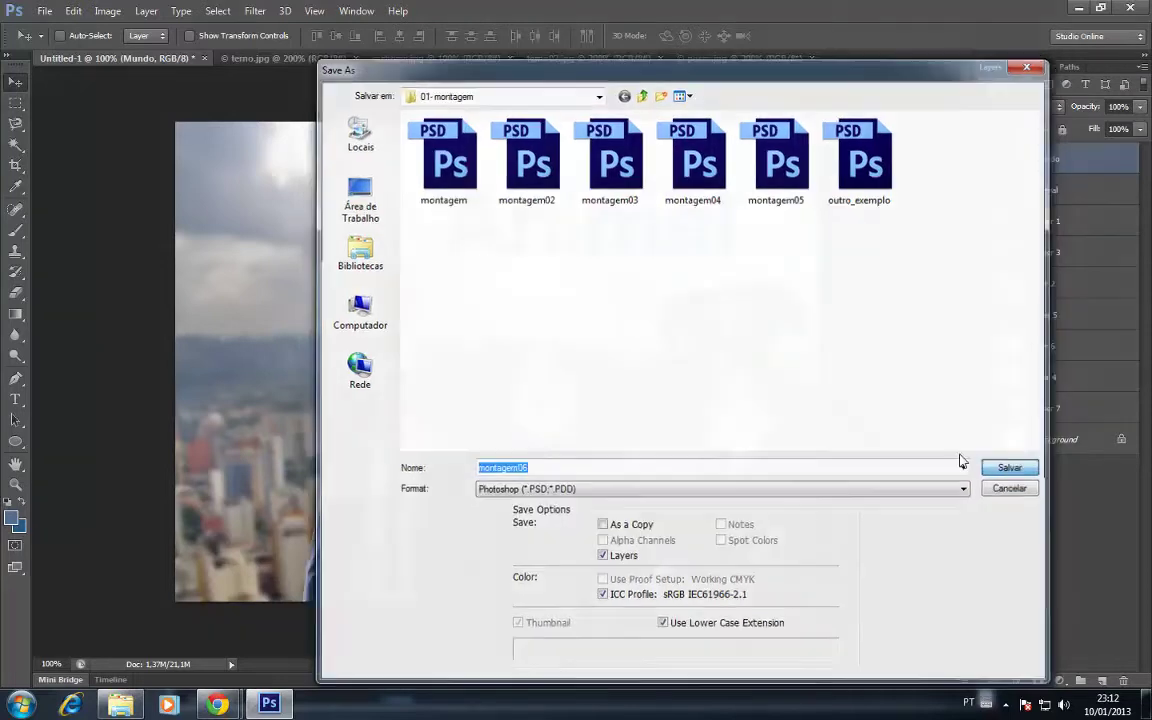
pyautogui.click(748, 214)
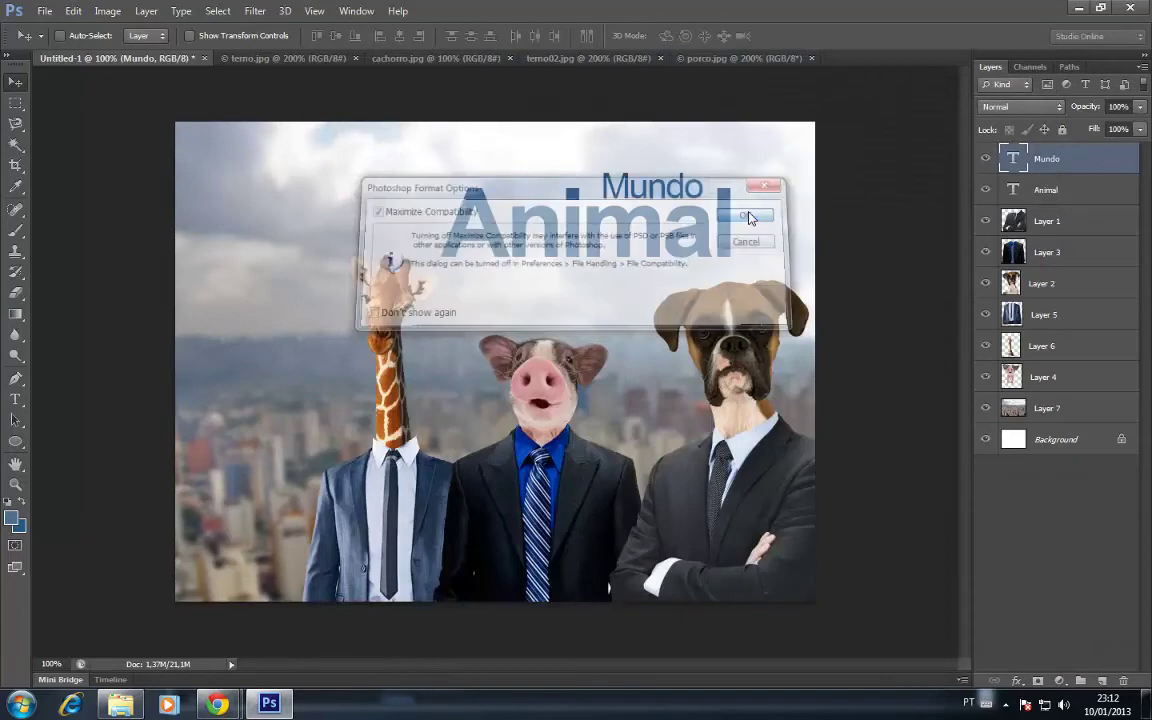